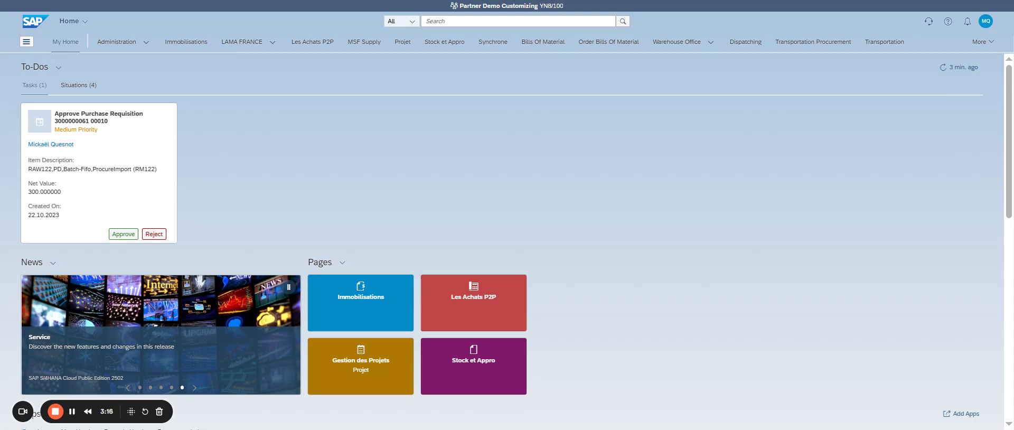
Step: Search for "manage g/l" and open the Manage G/L Account Master Data app
click(445, 20)
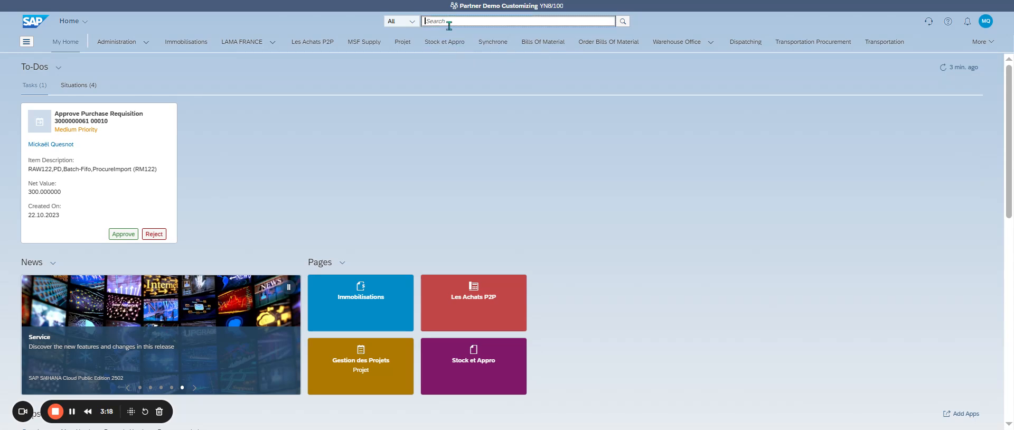
text(manage)
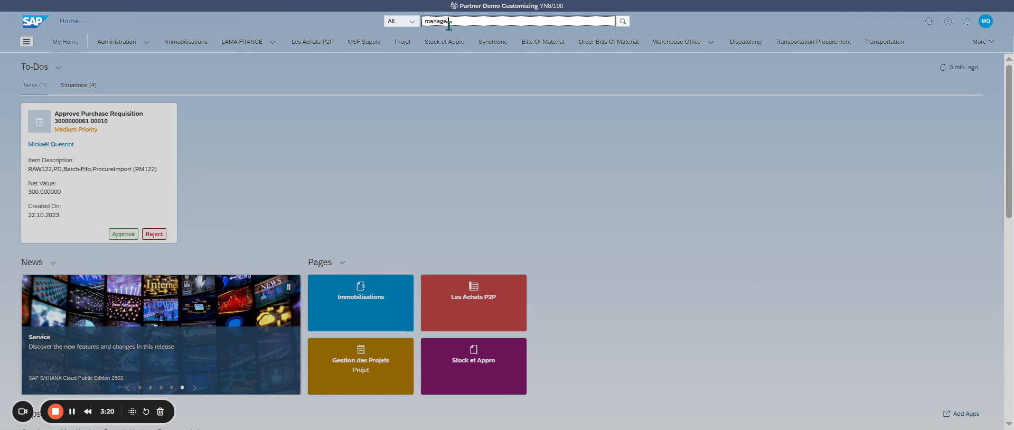
text( g/)
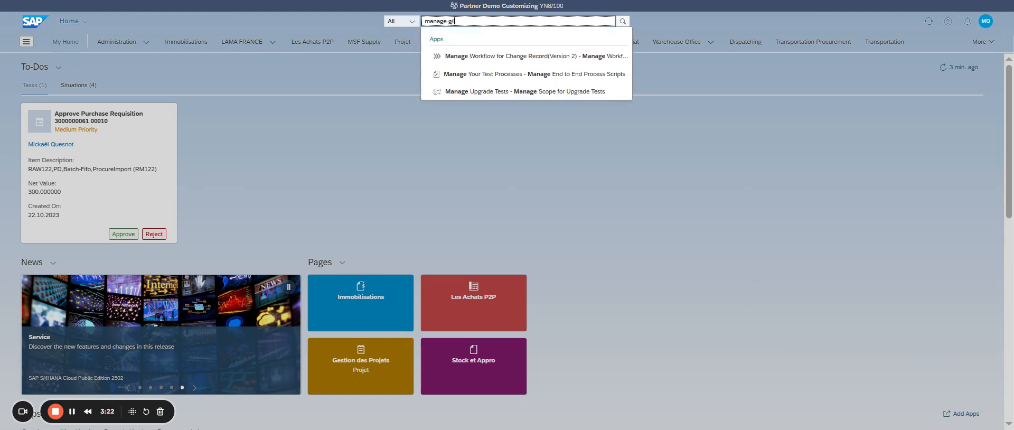
text(l)
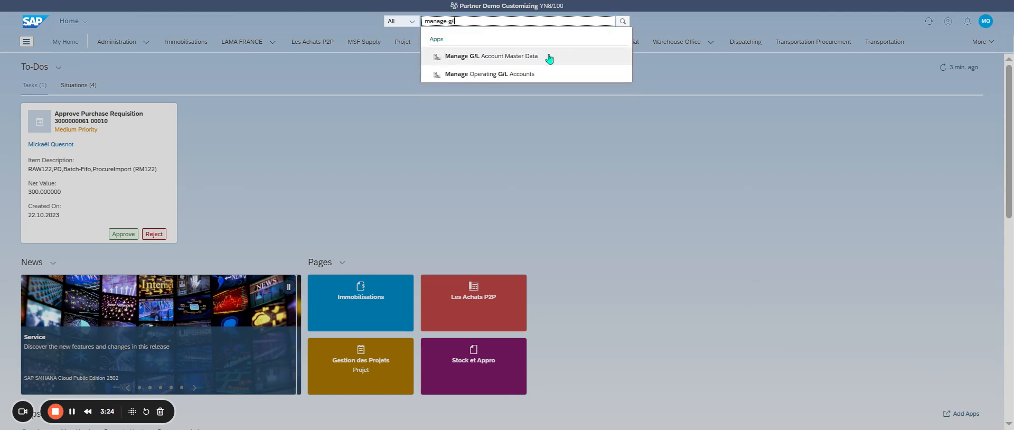
click(539, 57)
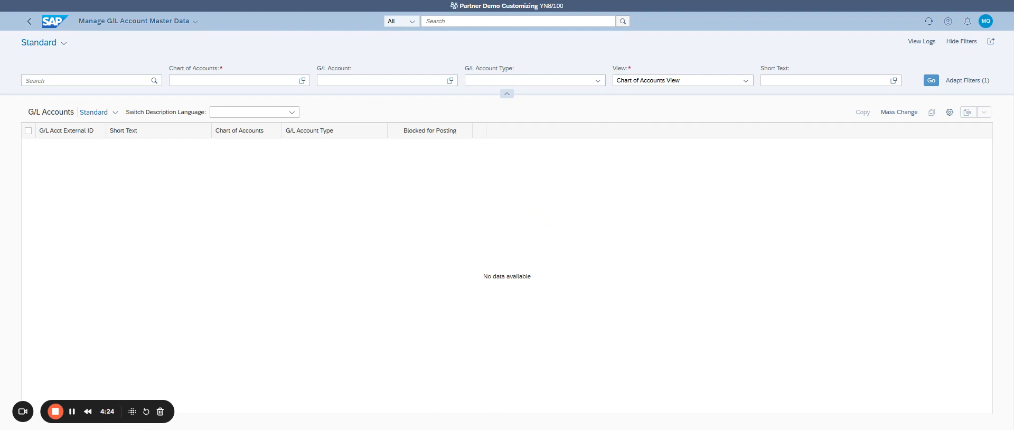
Step: Set the Chart of Accounts filter to YCOA, the Standard Chart of Accounts
click(216, 80)
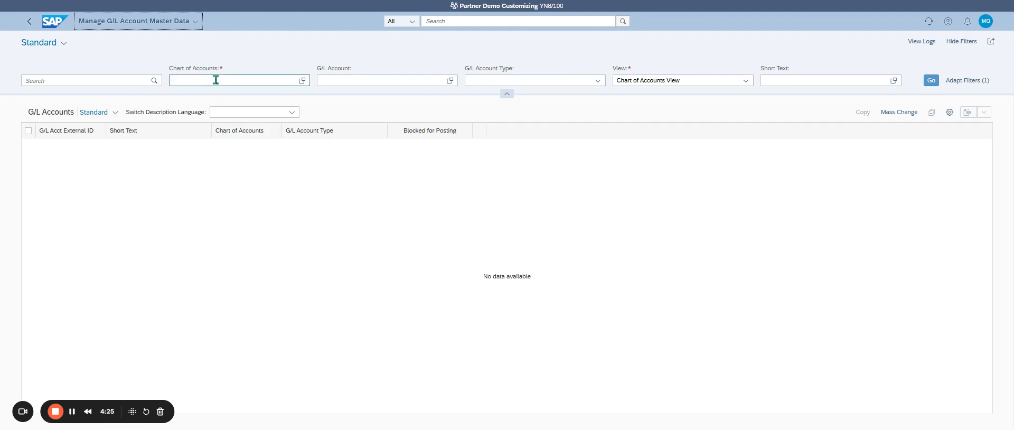
click(302, 81)
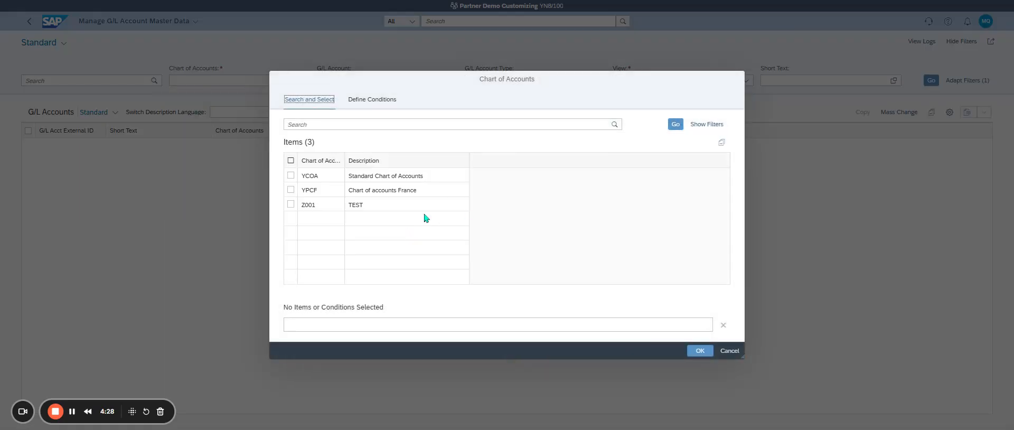
click(292, 179)
click(291, 175)
click(700, 350)
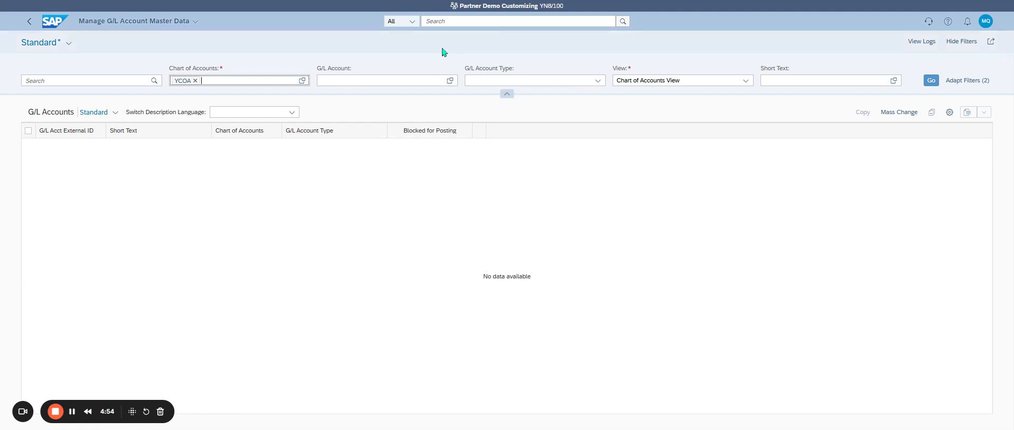
click(349, 78)
text(9)
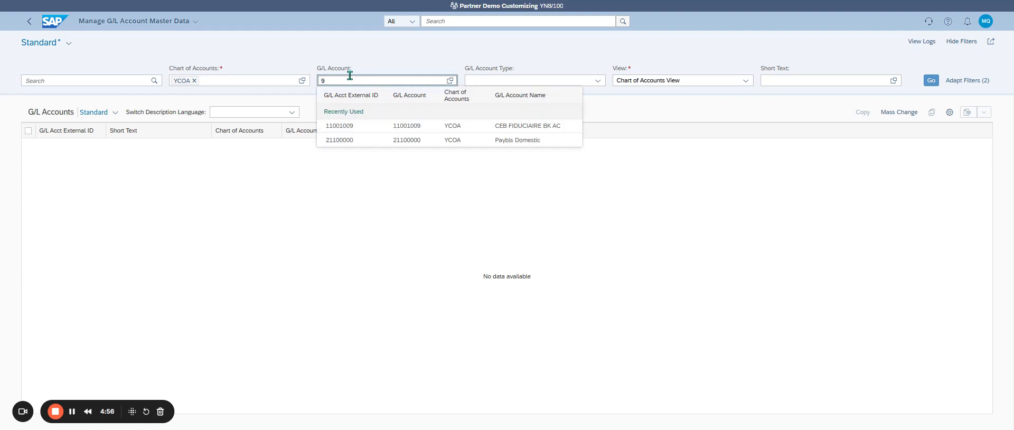
text(06)
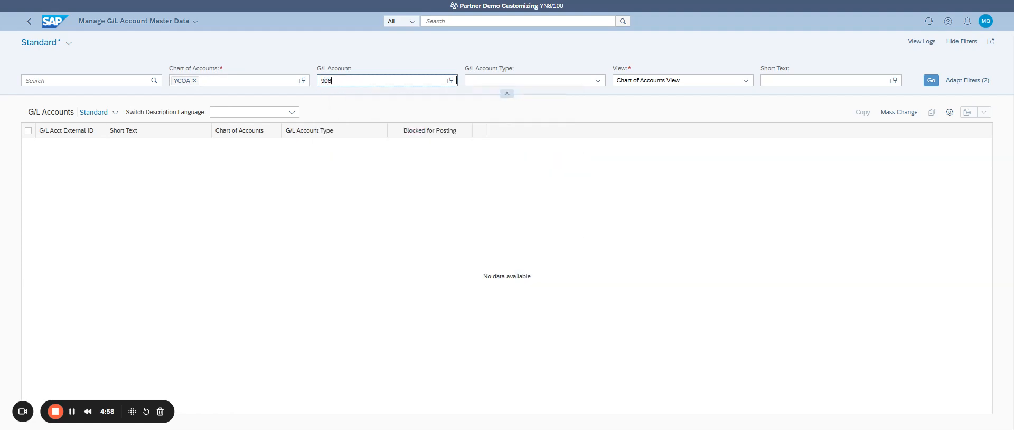
key(Return)
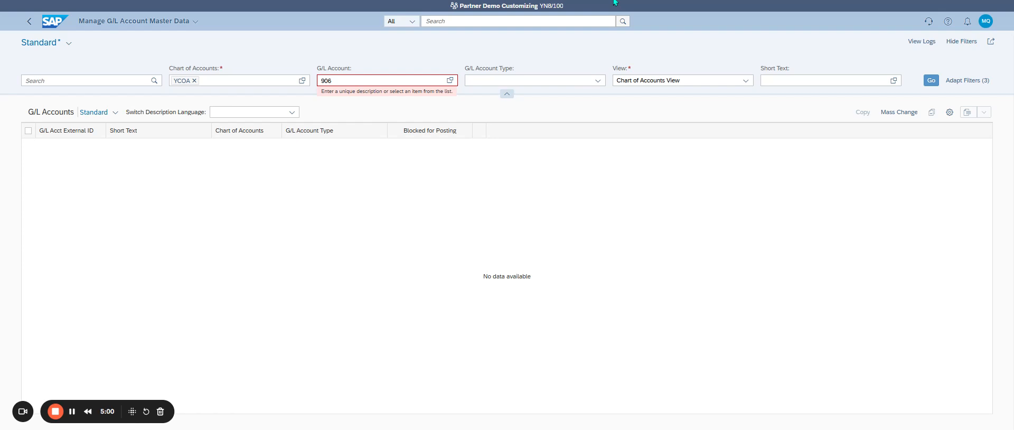
click(357, 82)
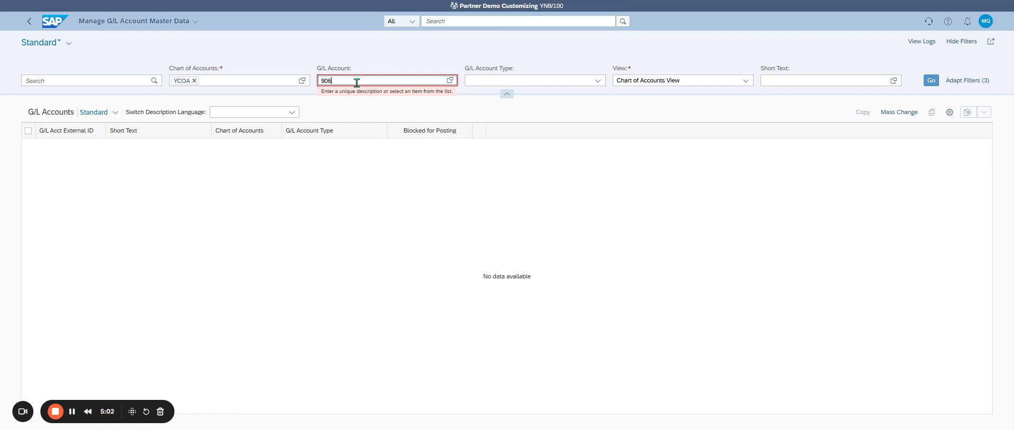
text(26)
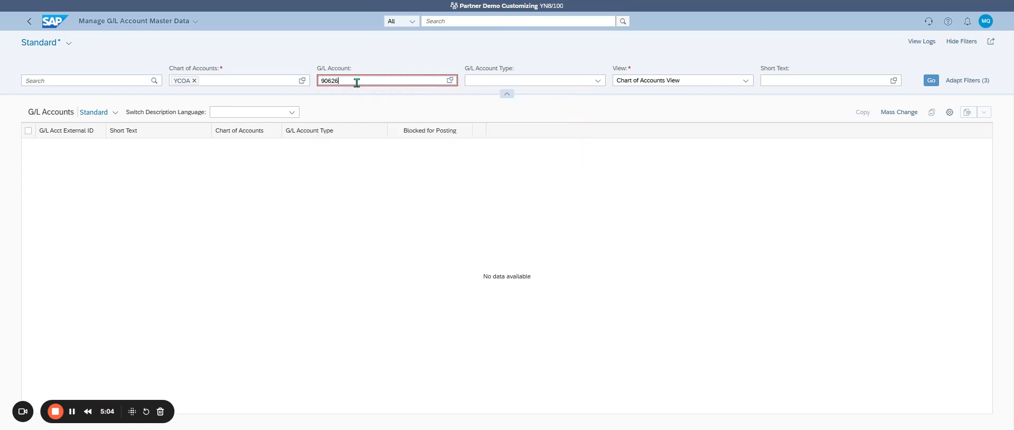
key(Return)
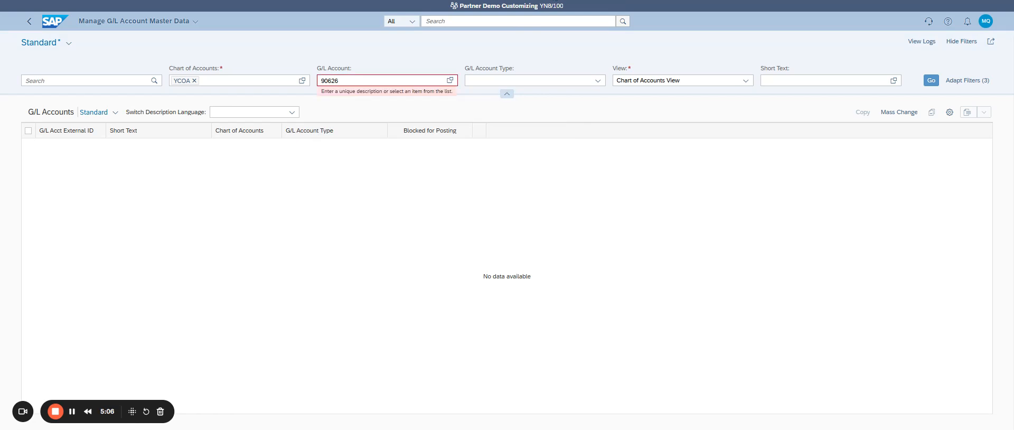
text(100)
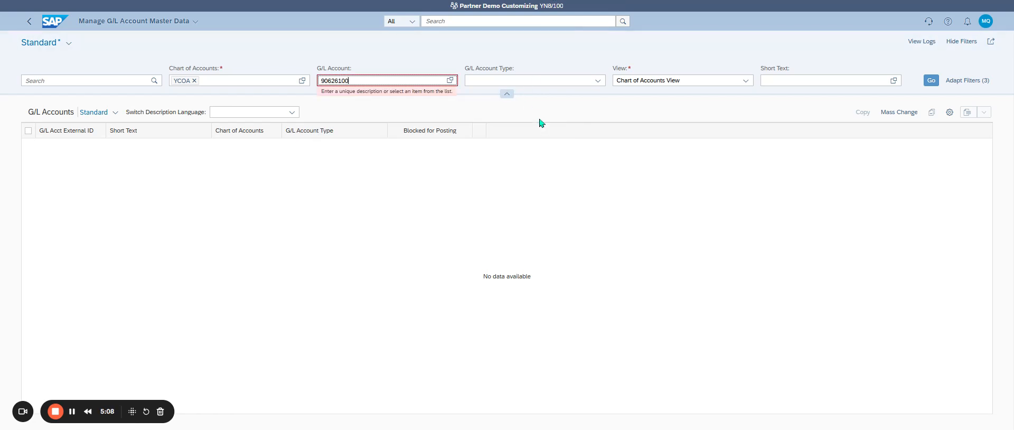
click(696, 5)
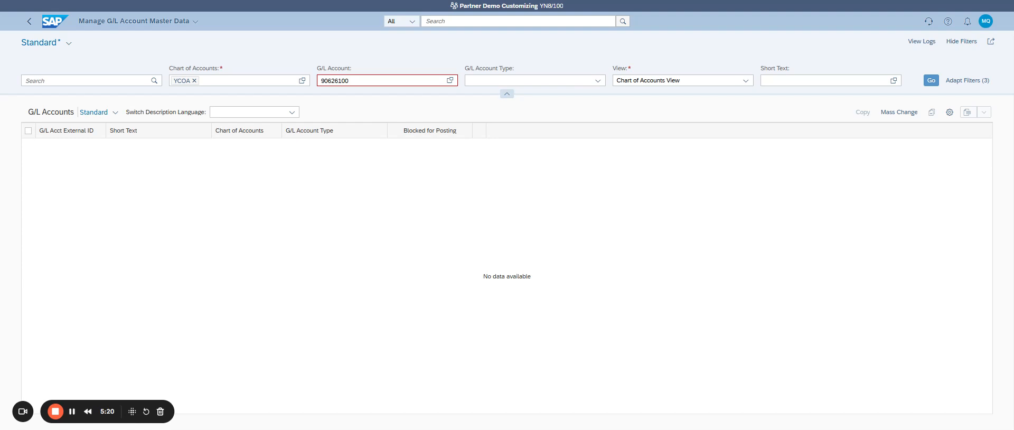
double_click(365, 80)
key(BackSpace)
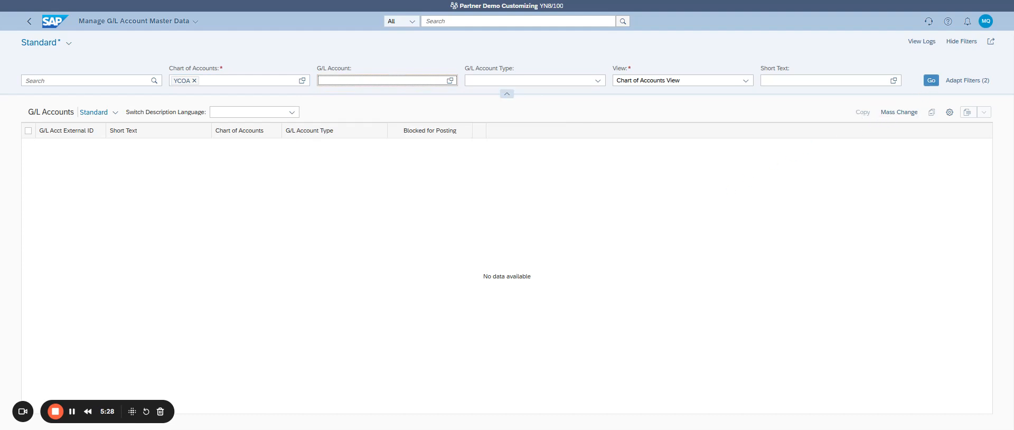
Step: List all G/L accounts of the YCOA chart of accounts
click(292, 112)
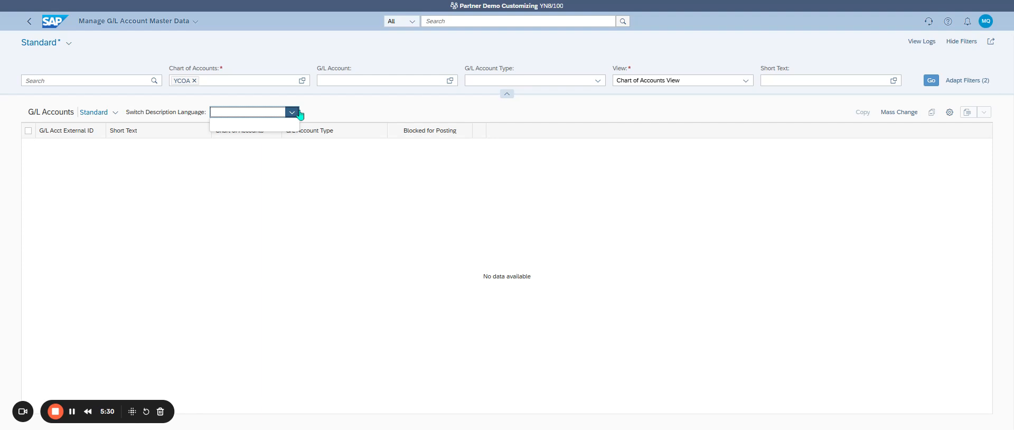
click(294, 112)
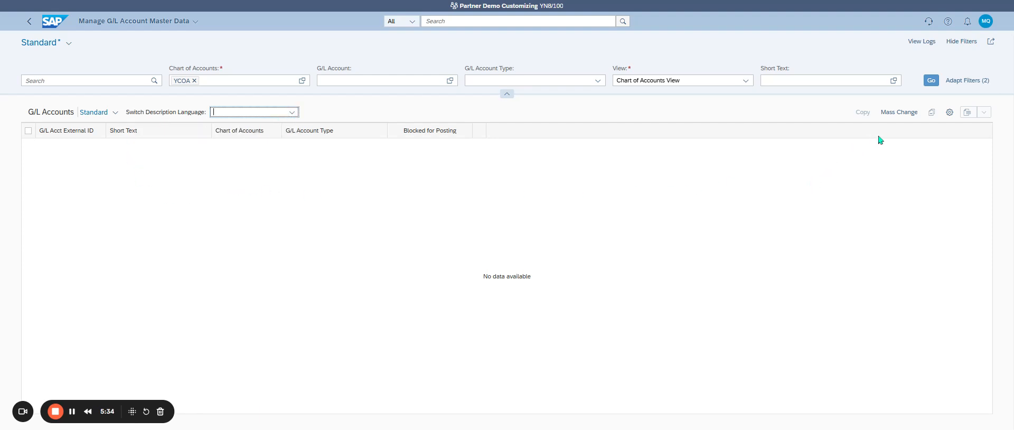
click(931, 80)
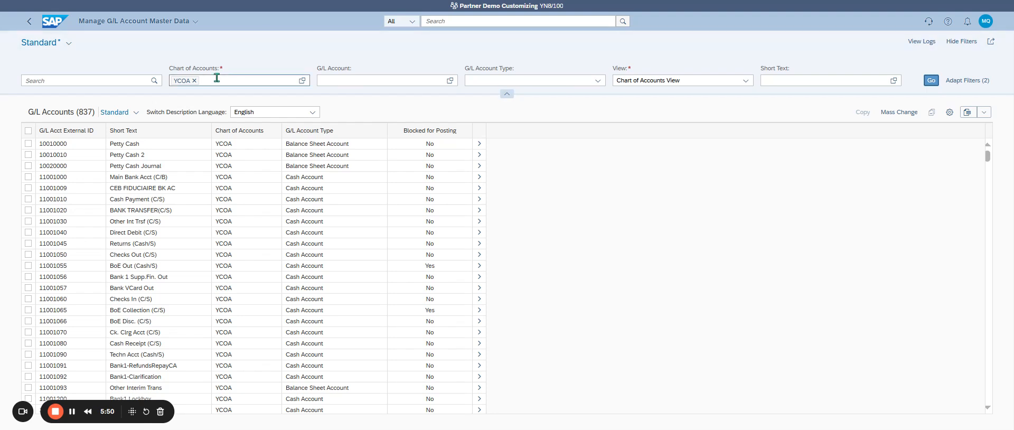
Step: Filter the G/L accounts by number with 94* and refresh the list
click(355, 79)
text(94*)
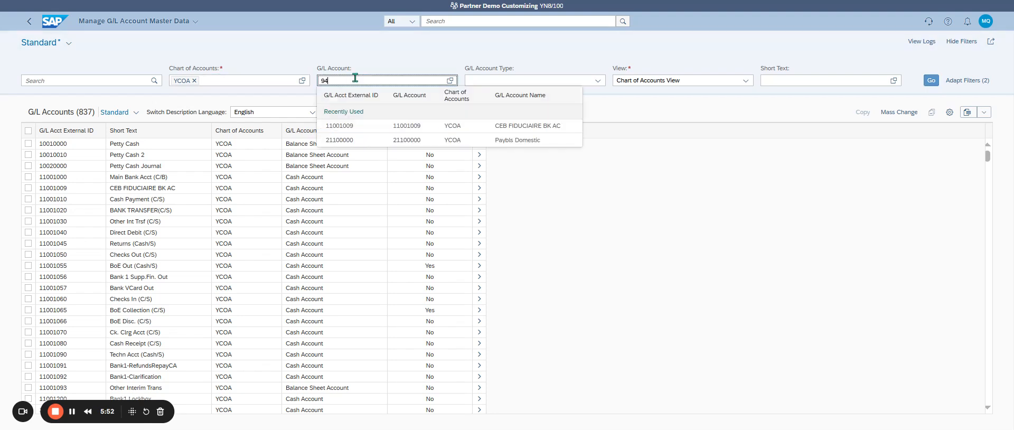
key(Return)
key(Tab)
key(Tab)
key(Tab)
key(Tab)
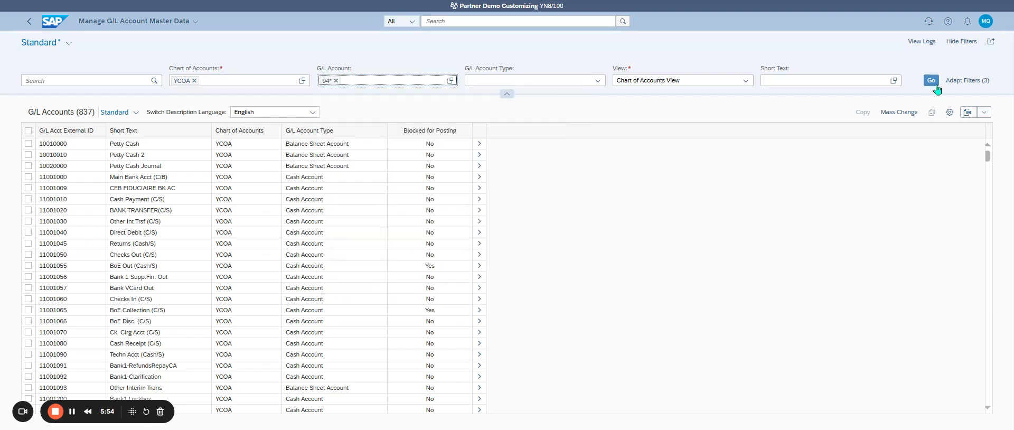
key(Return)
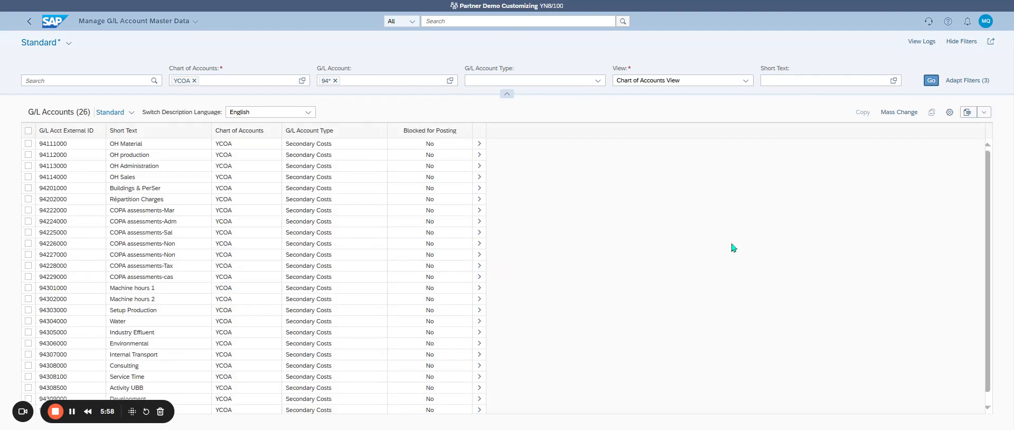
Step: Start a copy of the Setup Production account 94303000 and enter 94311001 as the new account number
click(28, 310)
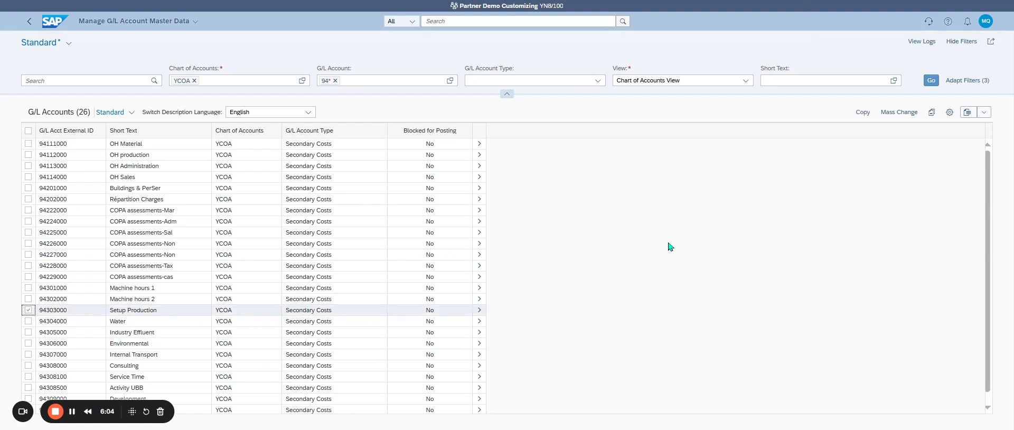
click(863, 112)
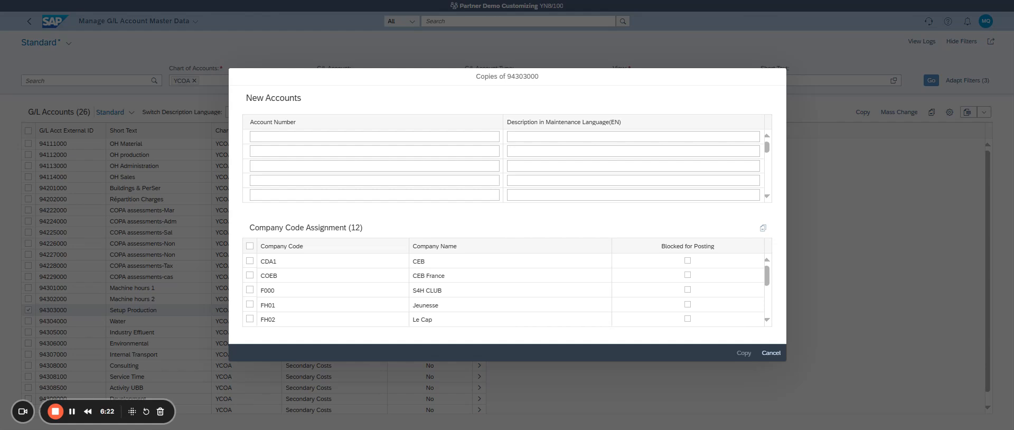
click(302, 138)
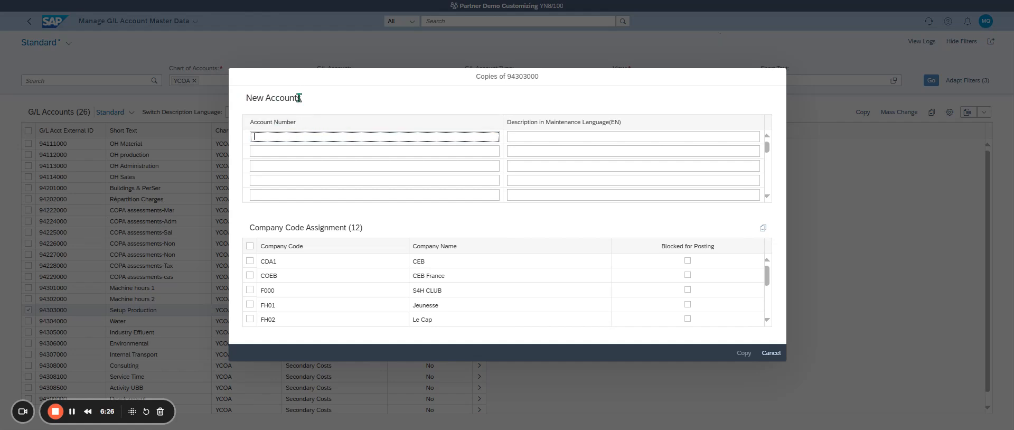
text(943)
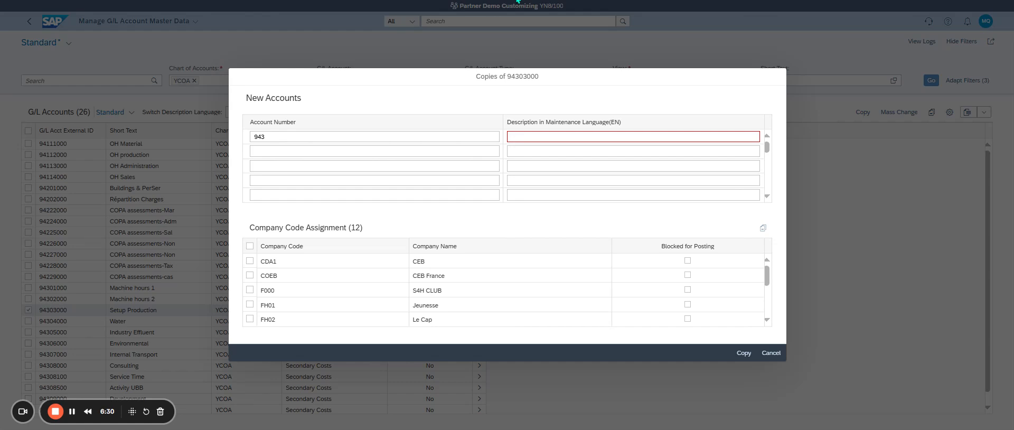
click(374, 137)
text(11)
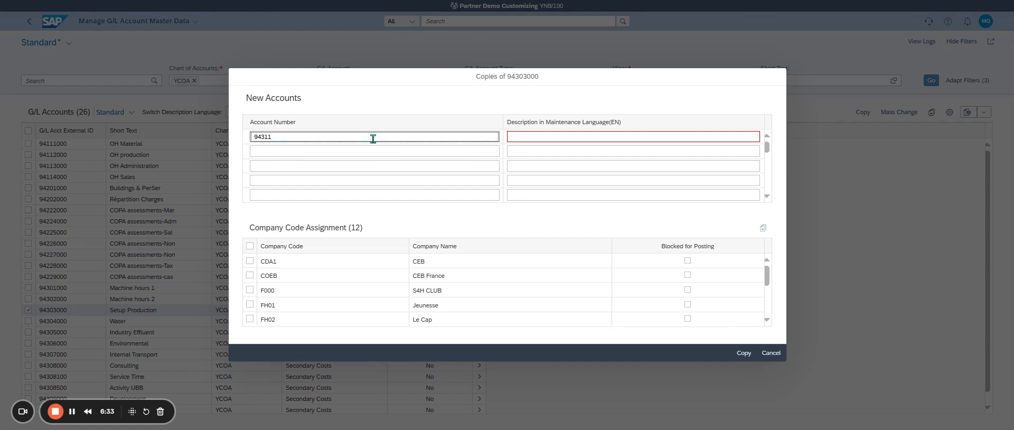
click(731, 3)
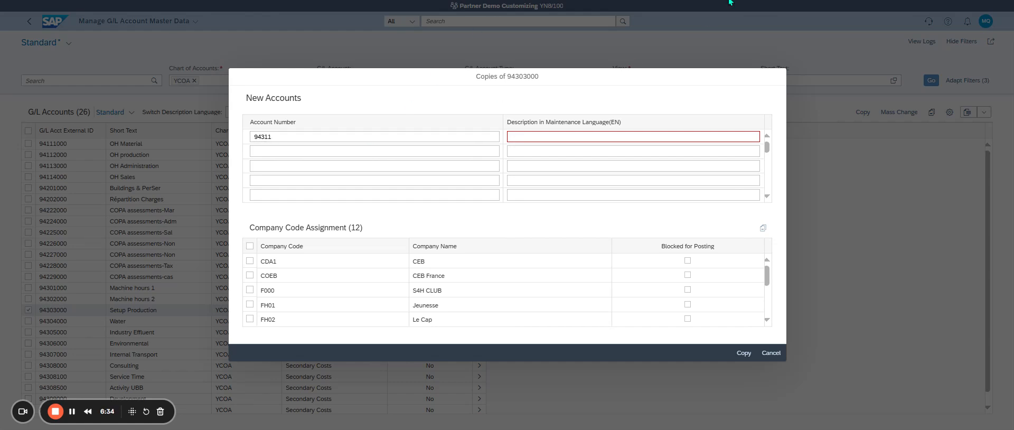
key(alt+Tab)
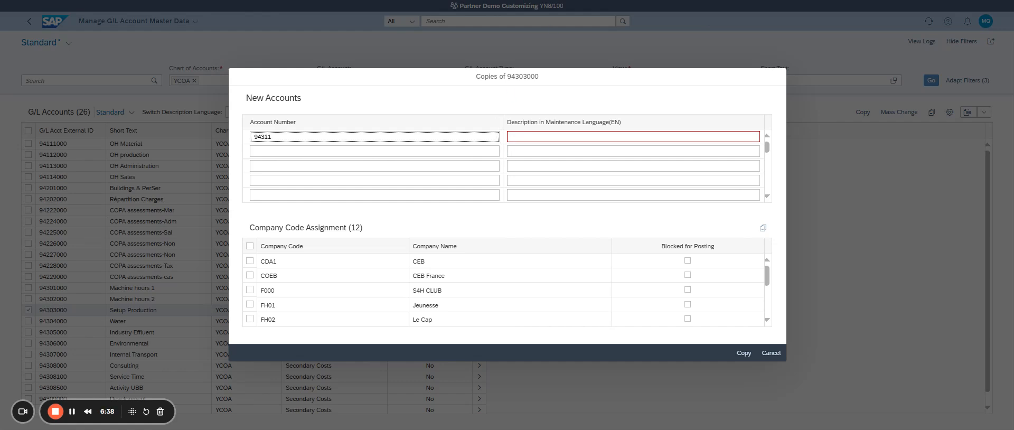
text(001)
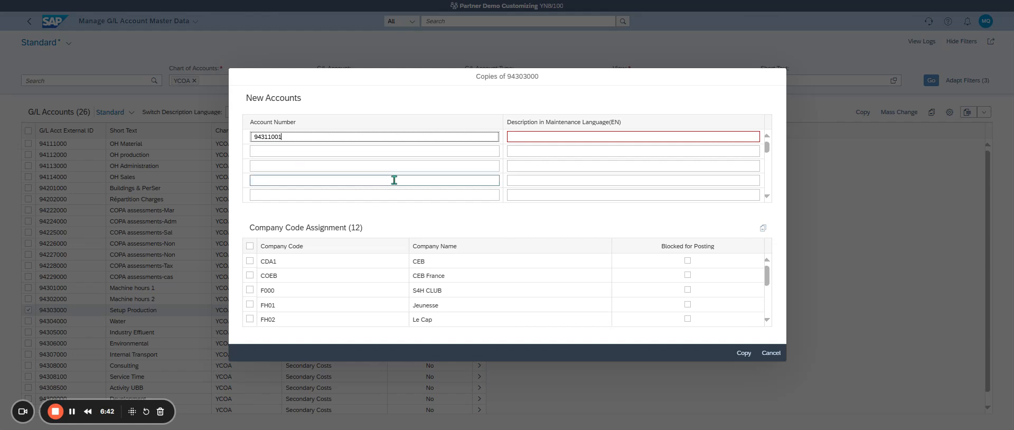
click(821, 5)
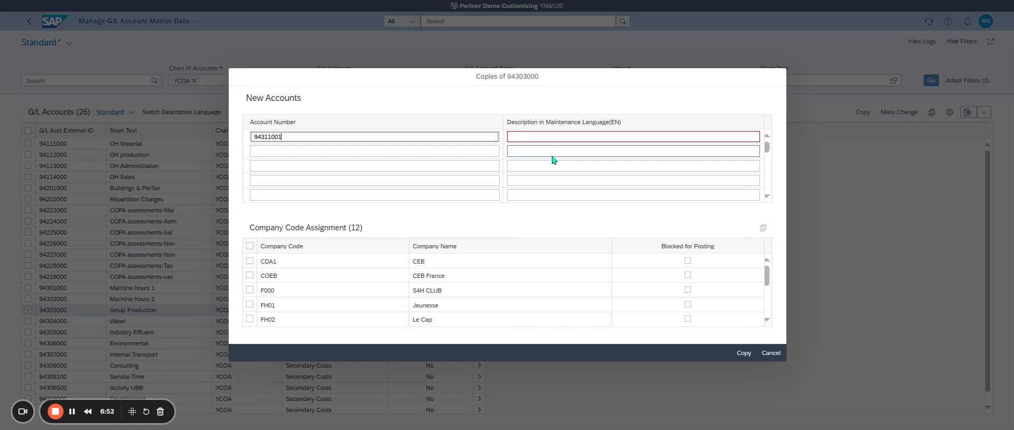
Step: Enter "Assembly working hou" as the new account's description in the maintenance language
click(529, 137)
text(Internal)
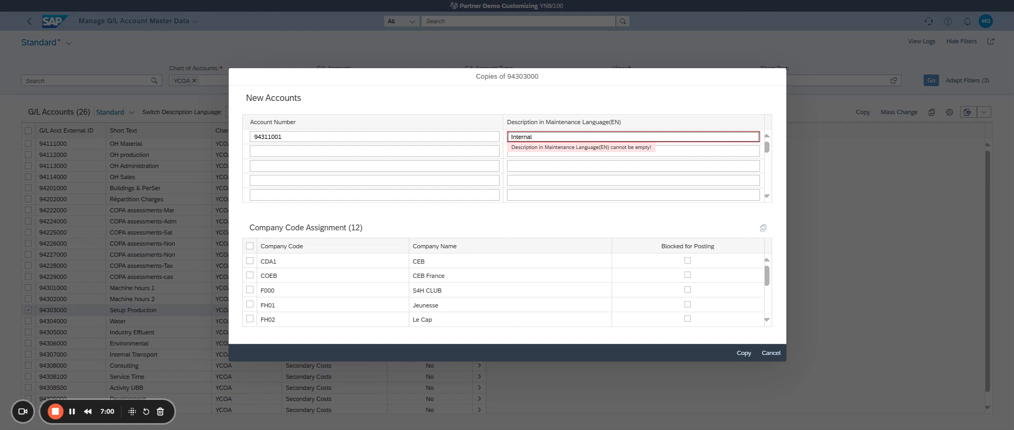
key(BackSpace)
key(BackSpace)
key(BackSpace)
key(BackSpace)
key(BackSpace)
key(BackSpace)
key(BackSpace)
key(BackSpace)
text(Assembly working hou)
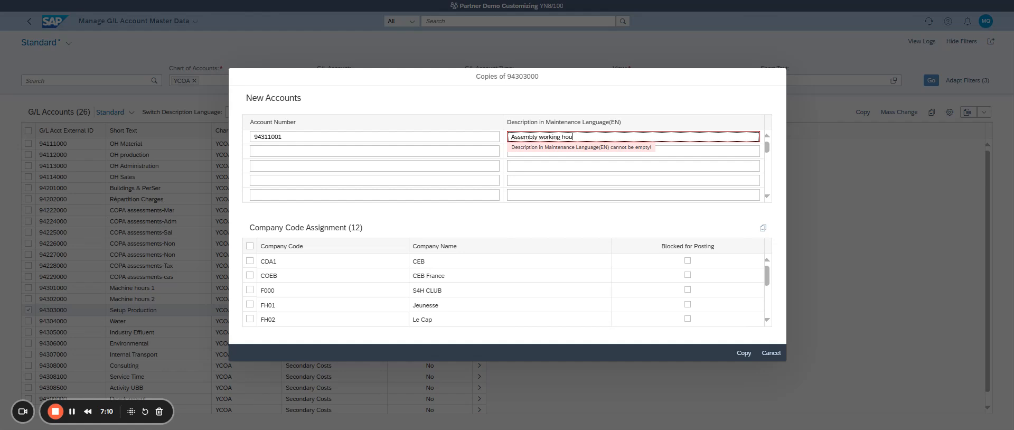
key(Tab)
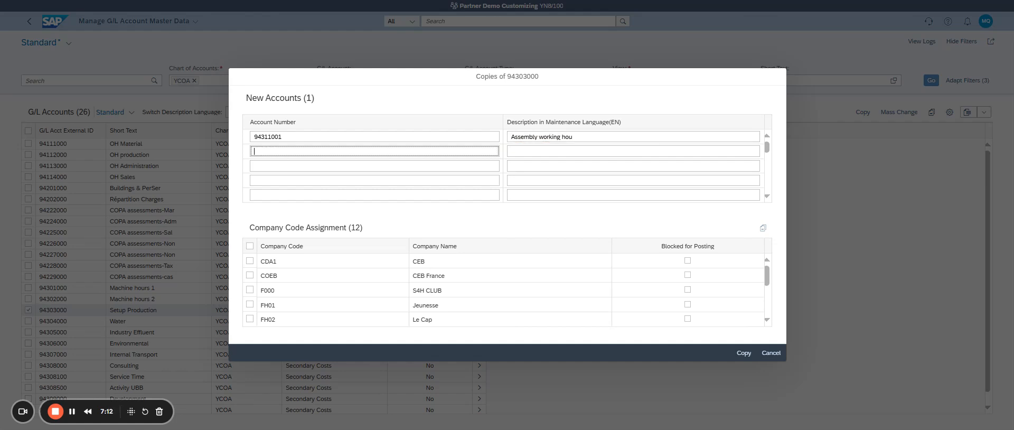
Step: Shorten the new account's description in the maintenance language to "Assembly working hrs"
click(841, 1)
click(572, 138)
drag(563, 137, 597, 141)
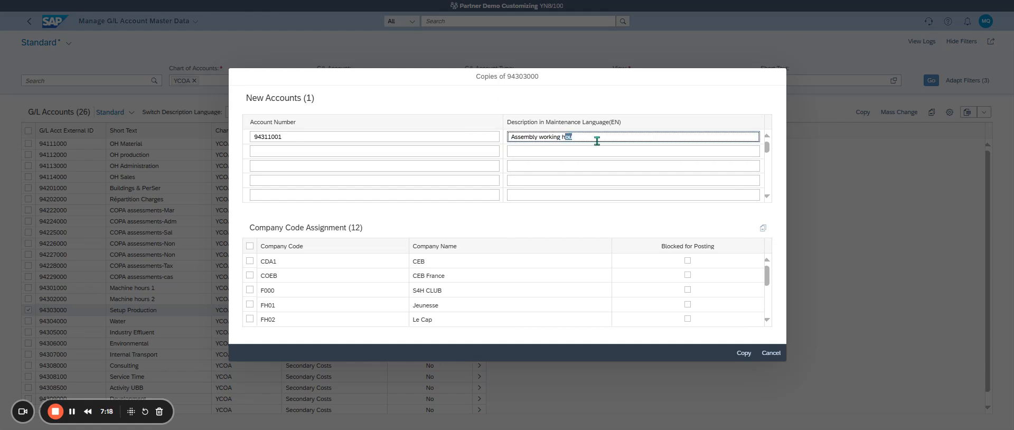
text(rs)
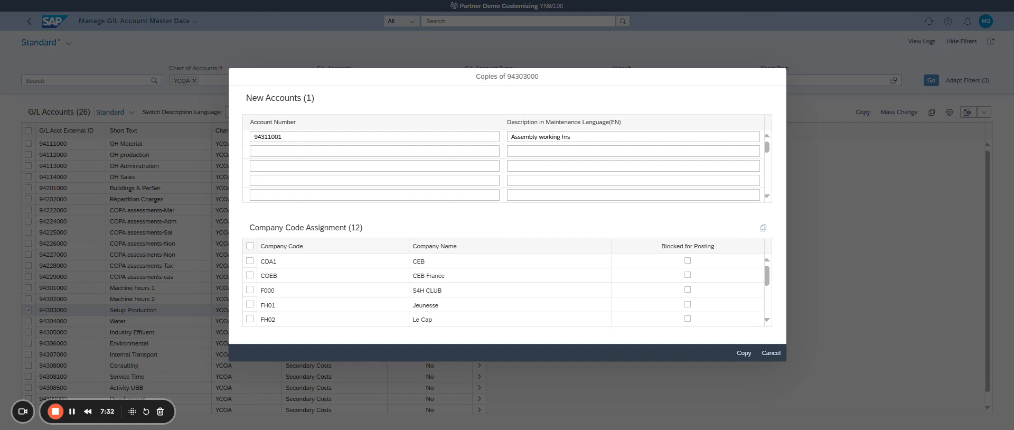
click(571, 137)
Step: Assign company code KPC1 to the new account, run the copy and acknowledge the information message
scroll(410, 262, down, 5)
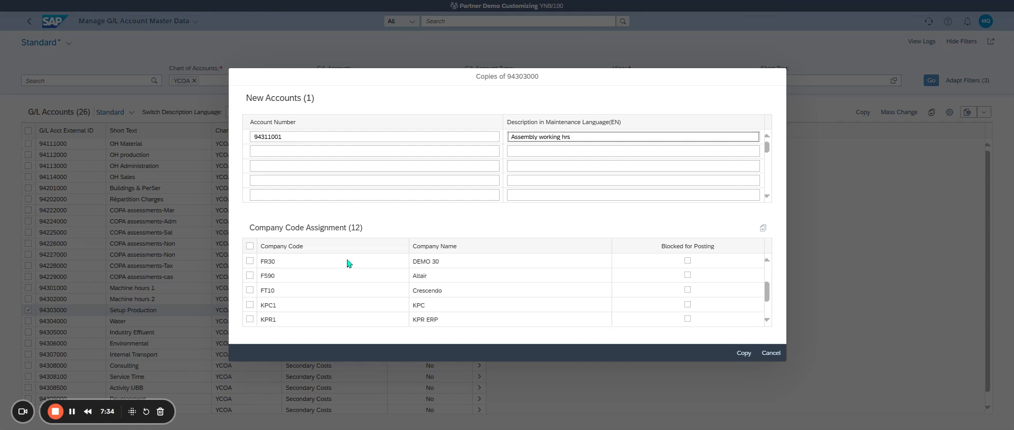
click(250, 306)
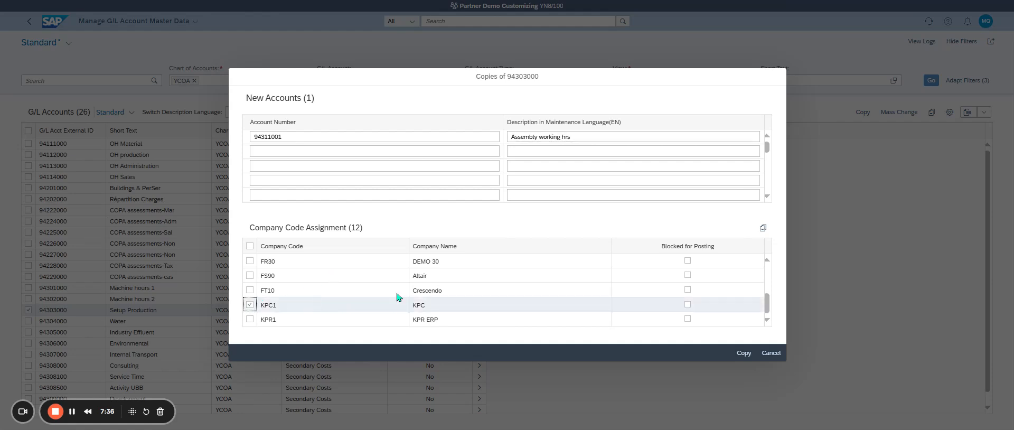
click(744, 354)
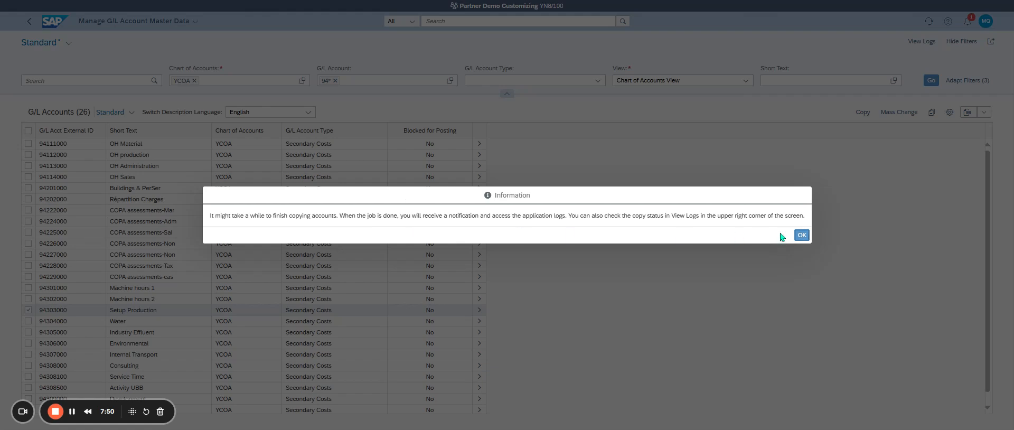
click(802, 235)
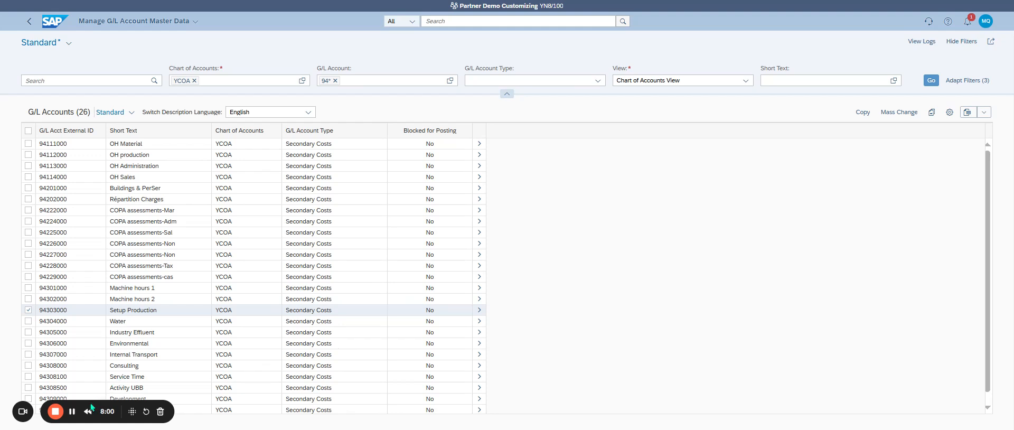
Step: Remove the 94* value from the G/L account filter
drag(127, 408, 483, 408)
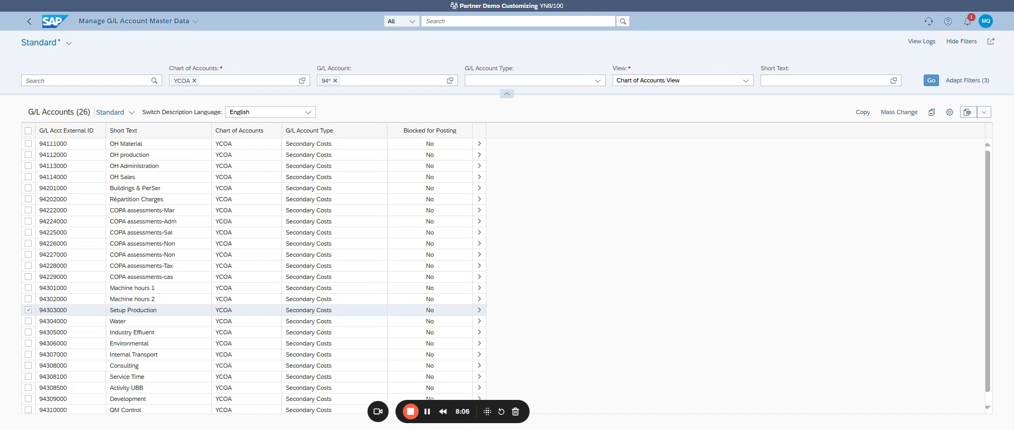
click(335, 80)
text(94301000)
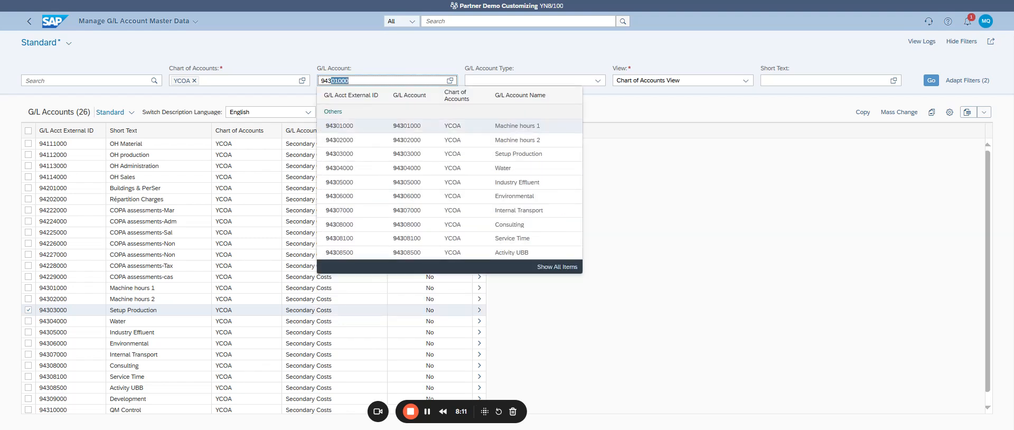
key(Return)
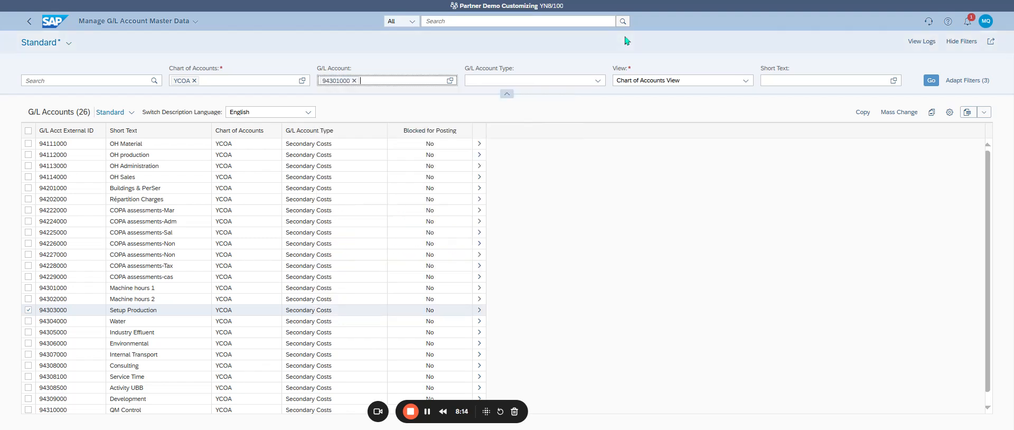
click(353, 80)
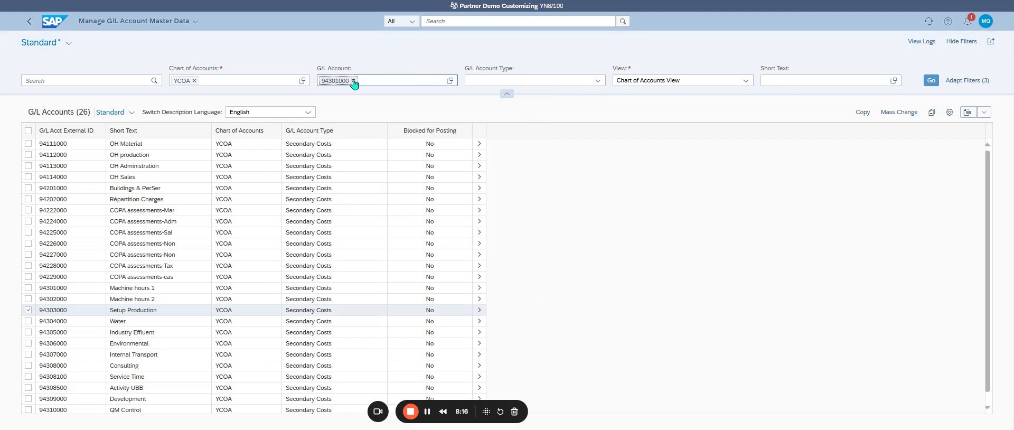
click(734, 3)
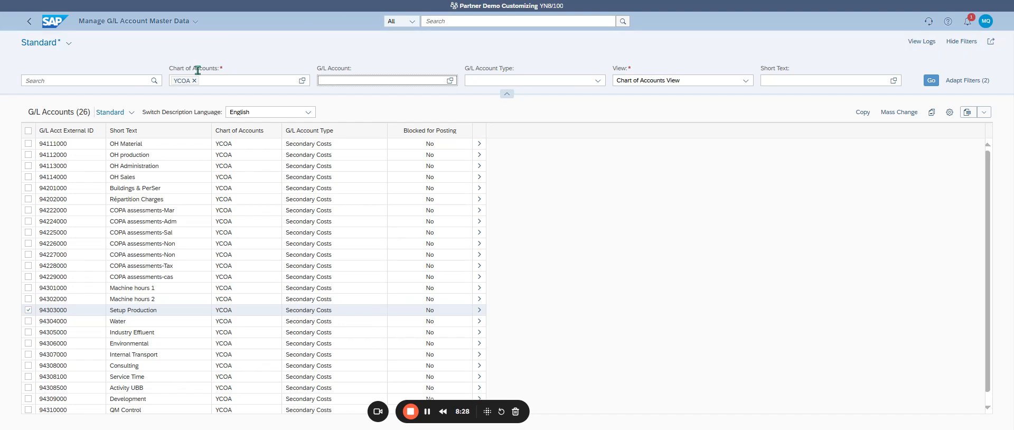
Step: Try to filter the G/L accounts by number 94311001 and refresh the list
click(361, 80)
key(ctrl+v)
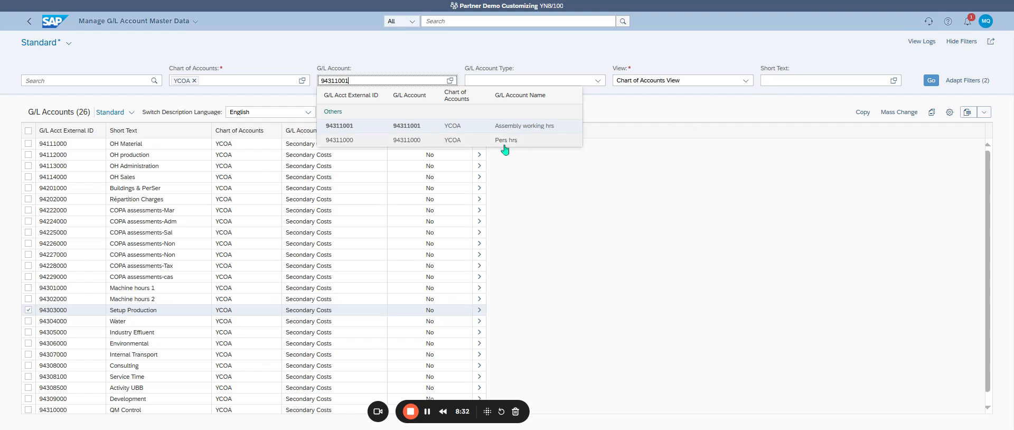
click(536, 131)
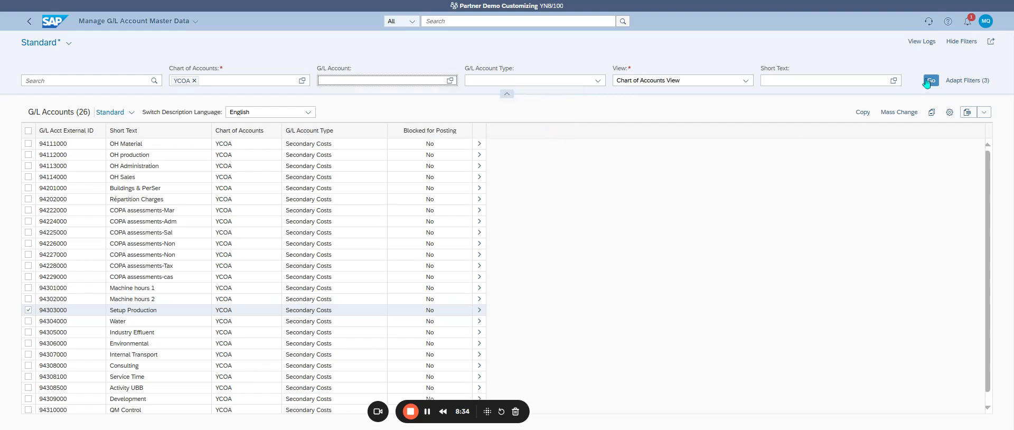
click(930, 81)
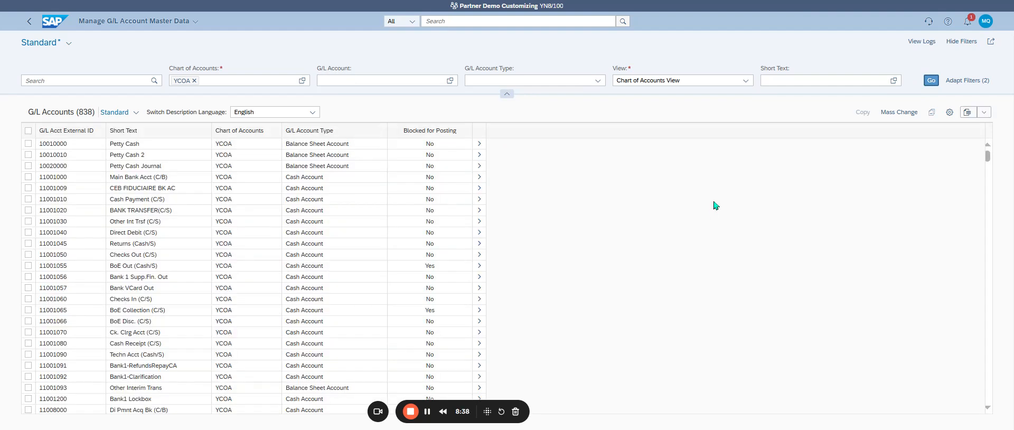
Step: Filter the G/L accounts of YCOA by account number 94311001 and refresh the list
click(407, 80)
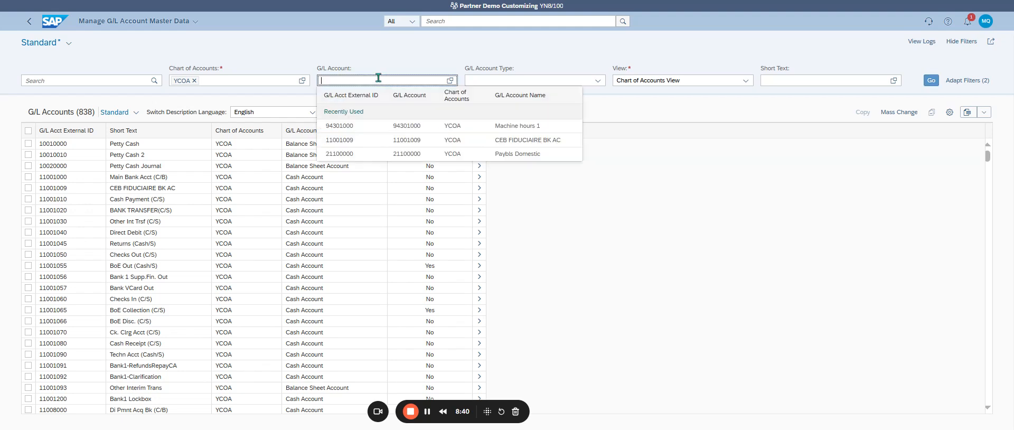
key(ctrl+v)
key(Return)
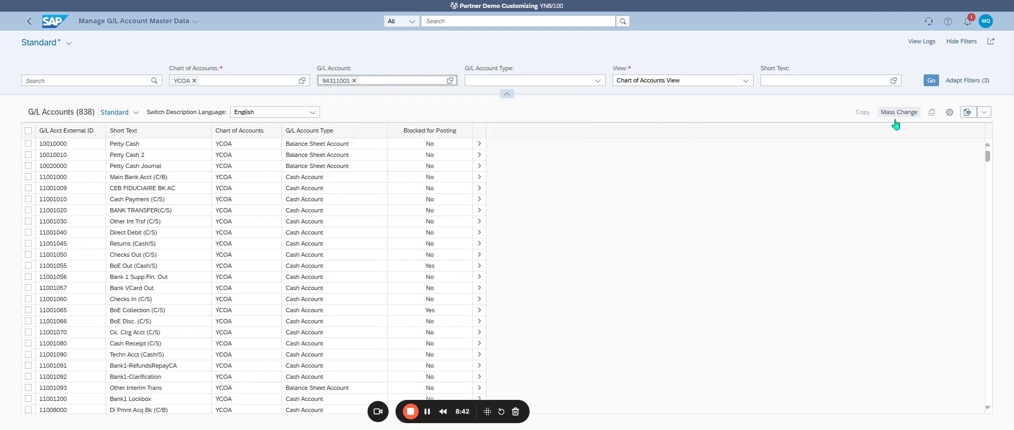
click(932, 83)
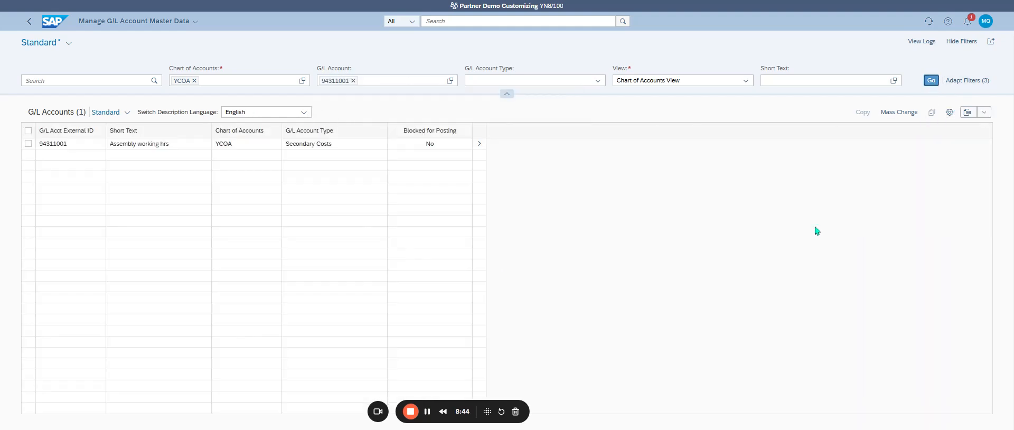
Step: Open the master data of account 94311001 for editing and check its account type and account group
click(28, 144)
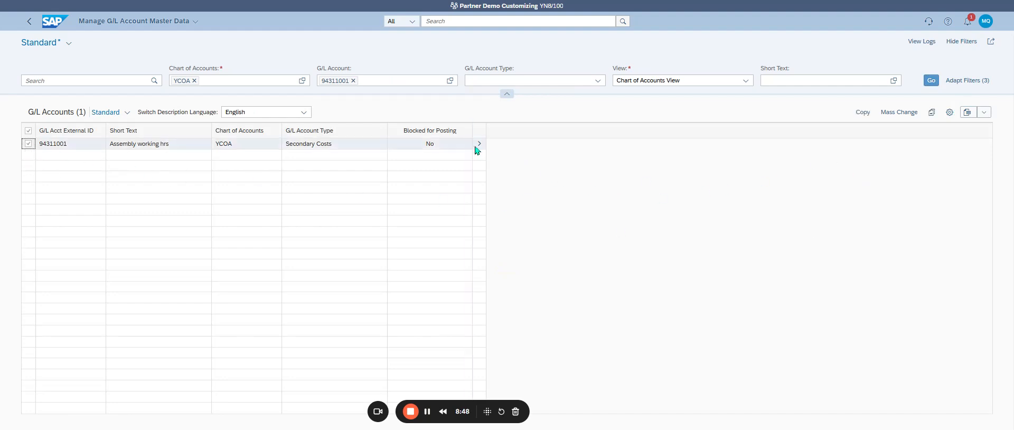
click(478, 145)
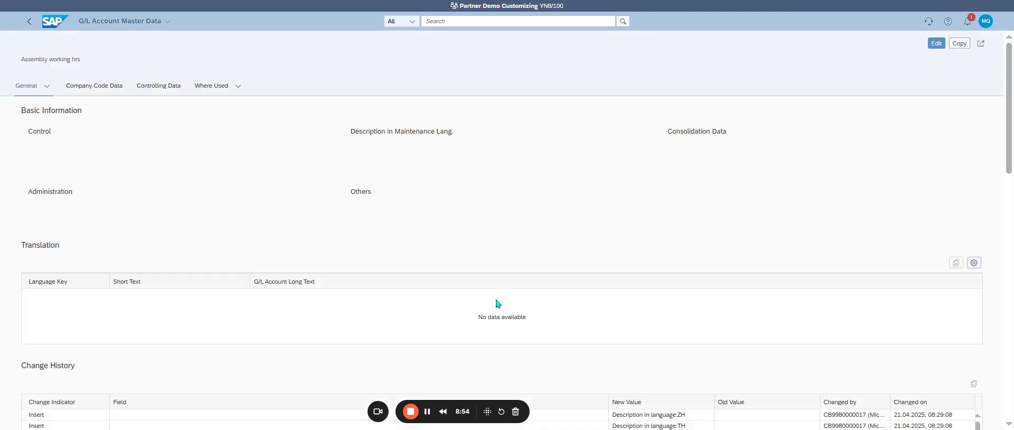
click(933, 45)
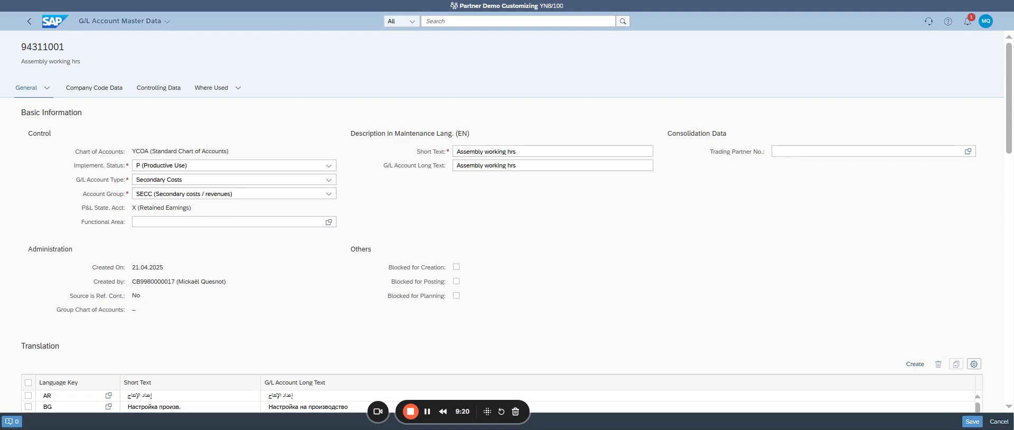
click(215, 181)
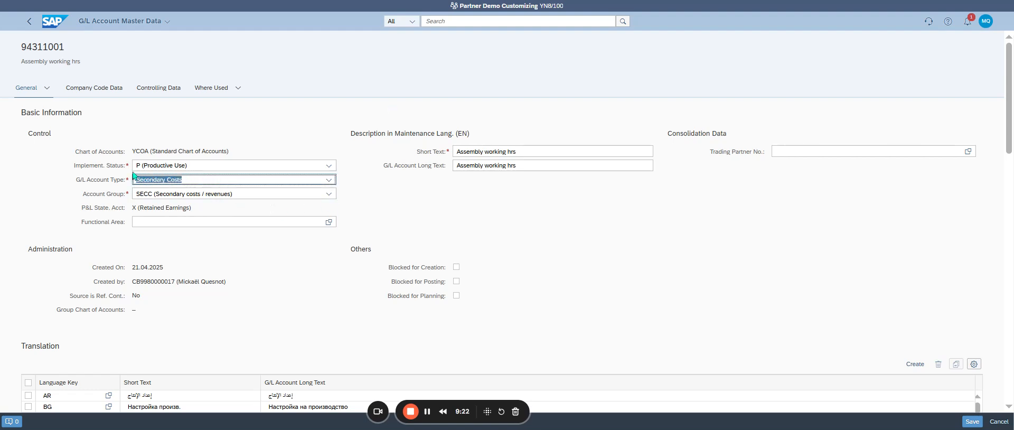
click(268, 194)
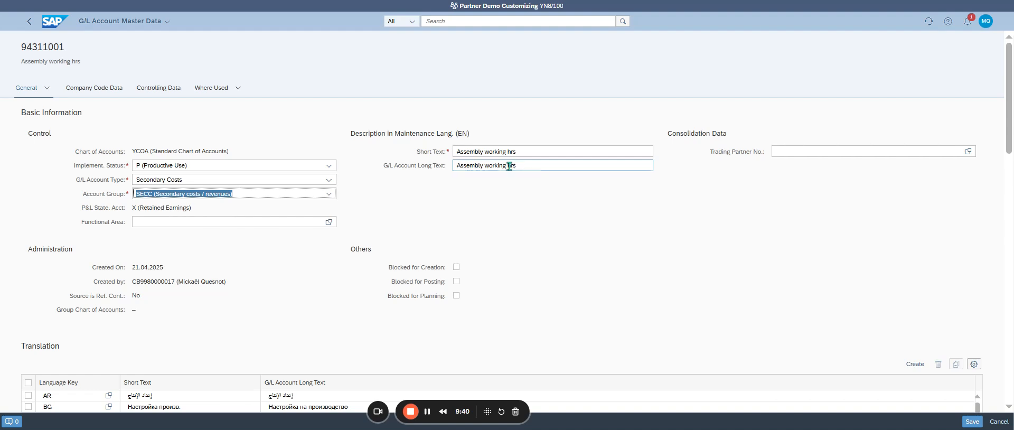
Step: Set the account's long text in the maintenance language to "Assembly working hours (WC00)"
drag(509, 167, 550, 166)
text(hours)
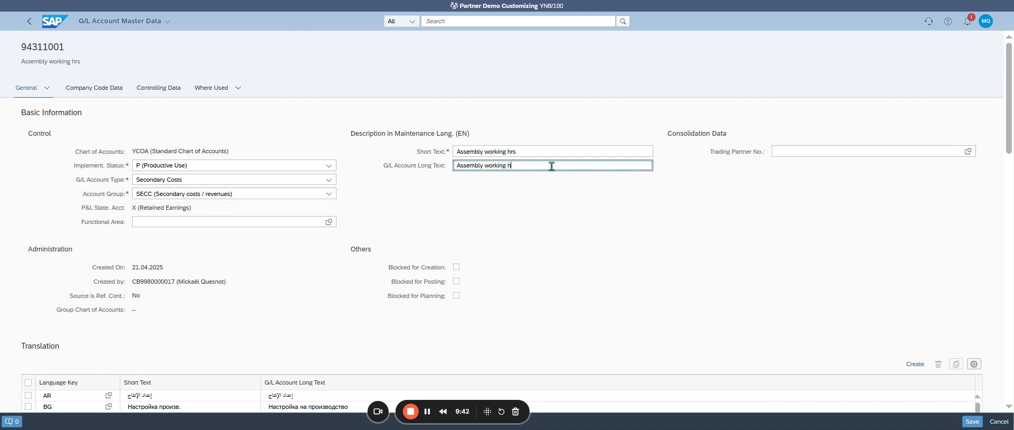
click(712, 4)
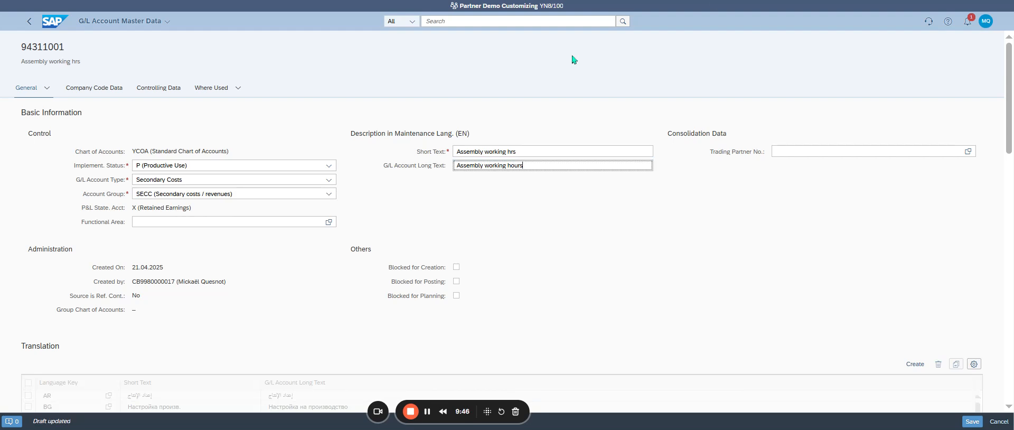
text(()
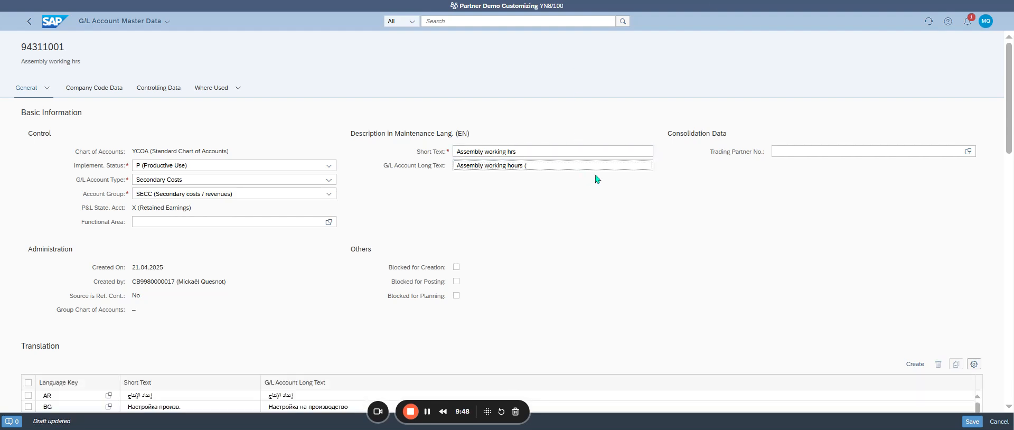
text(WC00))
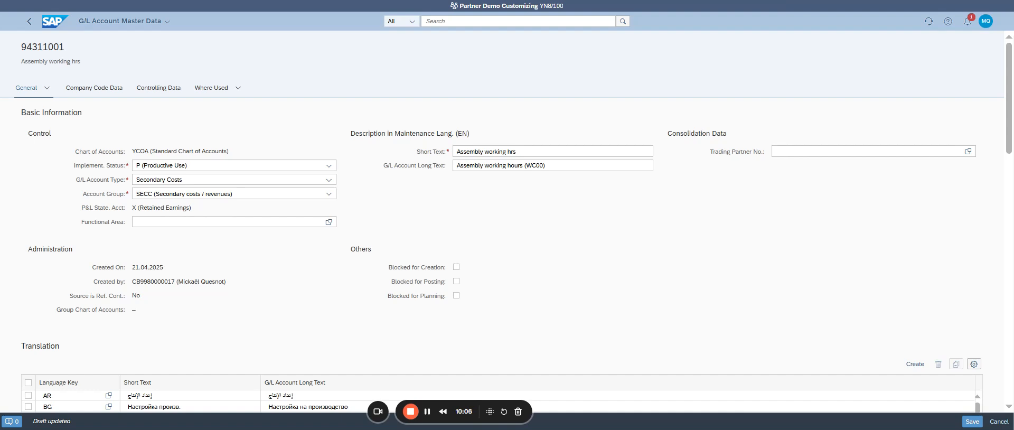
click(546, 166)
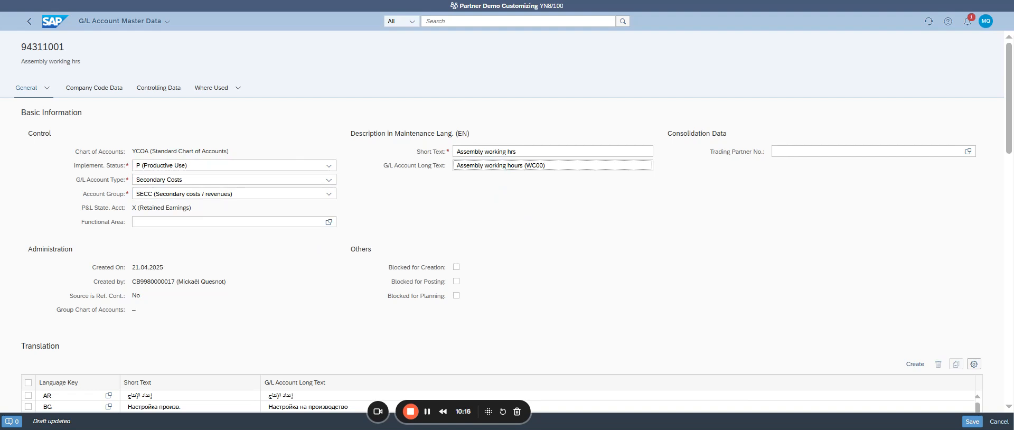
Step: Replace the short text of the French (FR) translation with the English short text "Assembly working hrs"
scroll(482, 208, down, 3)
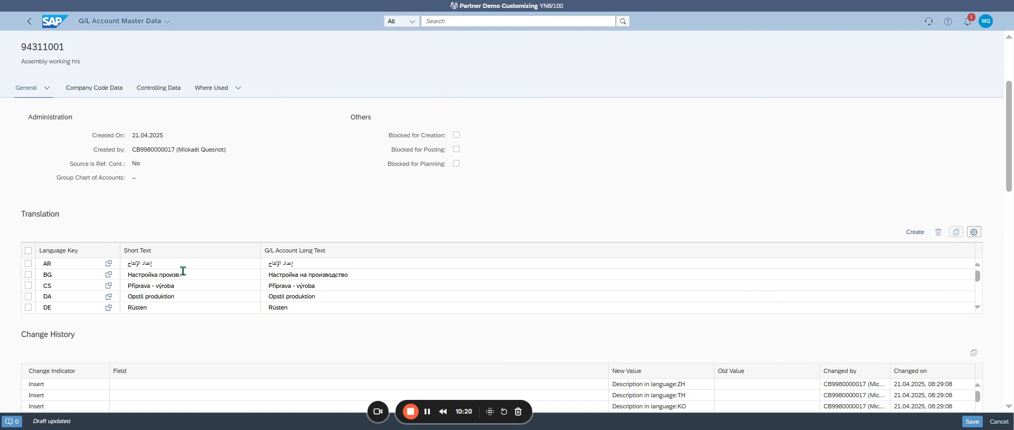
scroll(182, 271, down, 3)
scroll(120, 290, down, 1)
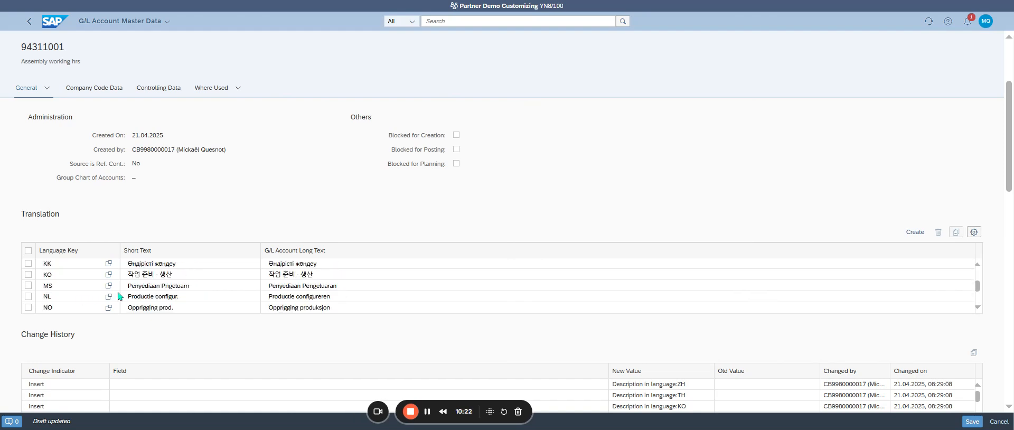
scroll(117, 285, up, 1)
scroll(117, 285, up, 2)
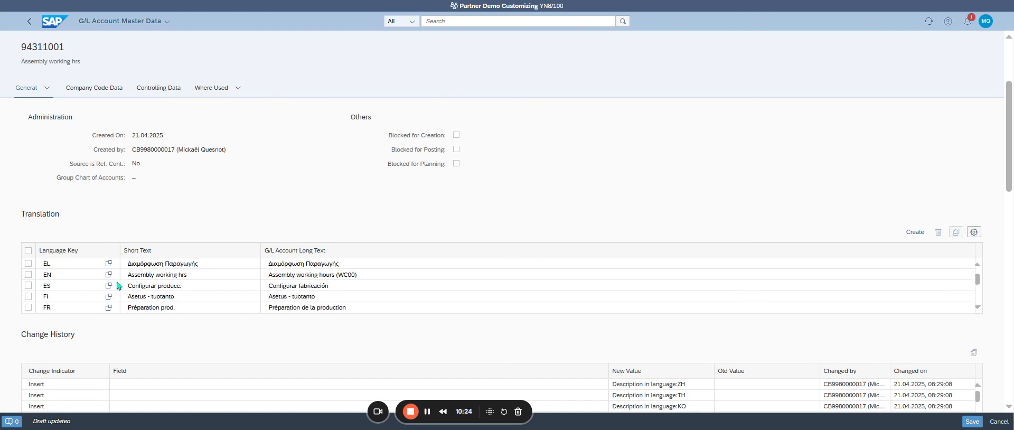
click(28, 306)
click(147, 307)
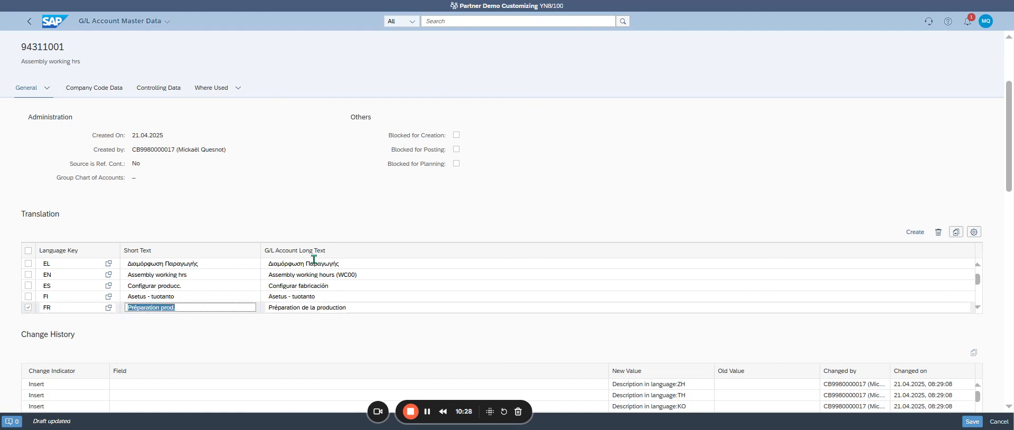
key(BackSpace)
scroll(423, 264, up, 2)
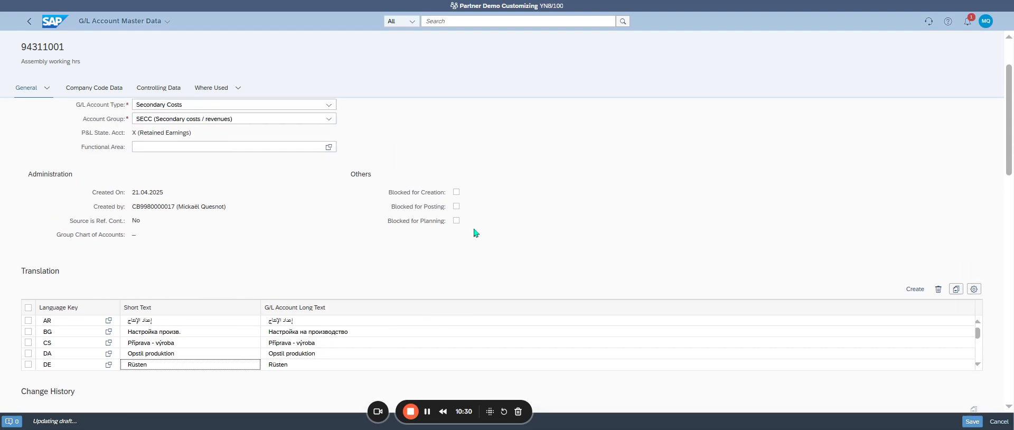
scroll(476, 233, up, 2)
drag(534, 148, 439, 160)
scroll(434, 238, down, 3)
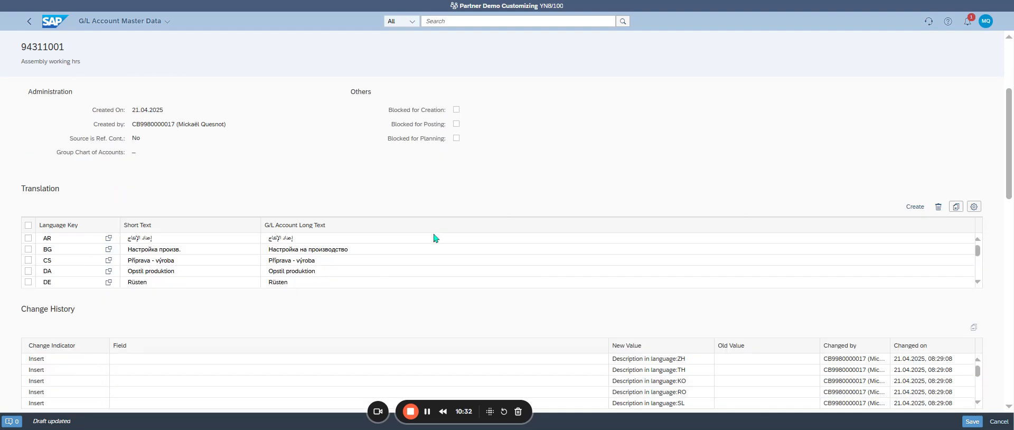
scroll(434, 237, down, 1)
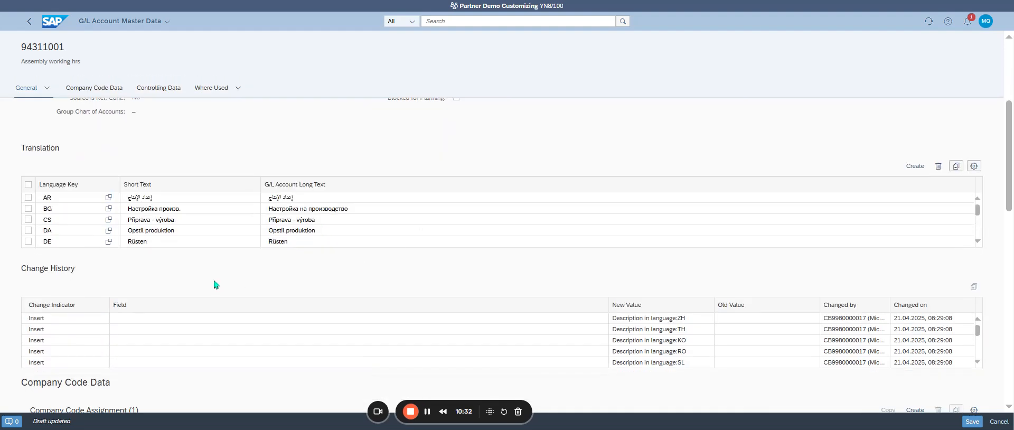
scroll(170, 228, down, 2)
click(142, 242)
key(ctrl+v)
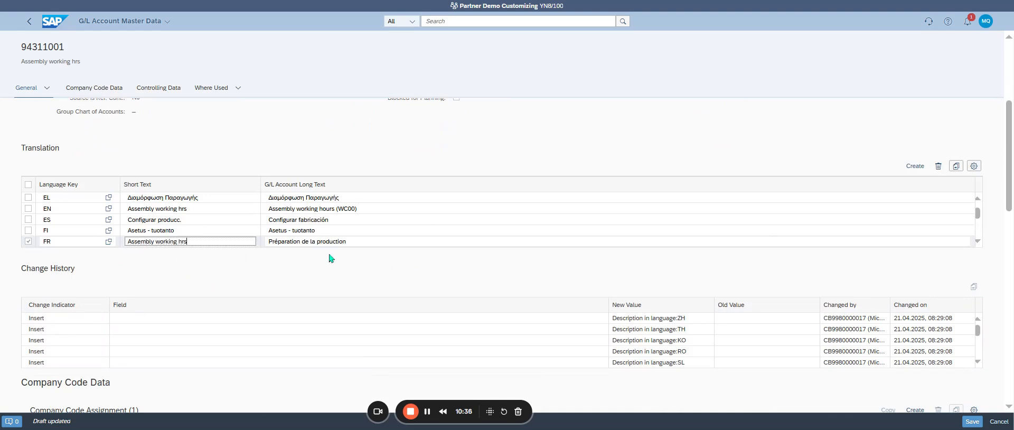
Step: Replace the long text of the French (FR) translation with the English long text "Assembly working hours (WC00)"
triple_click(336, 241)
scroll(423, 254, up, 4)
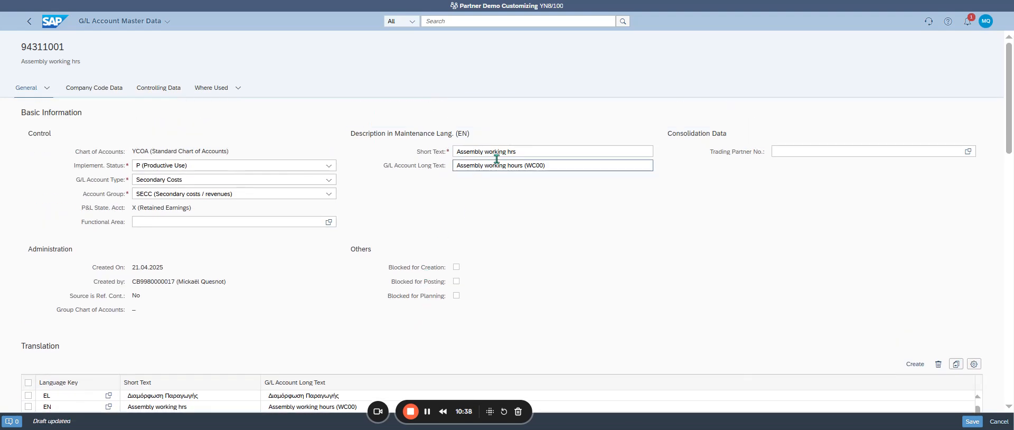
triple_click(498, 165)
scroll(412, 234, down, 5)
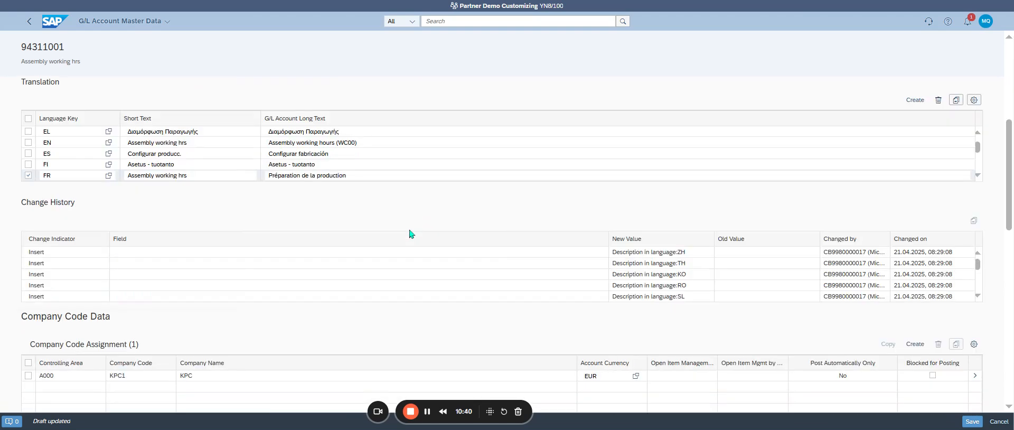
triple_click(321, 176)
key(ctrl+v)
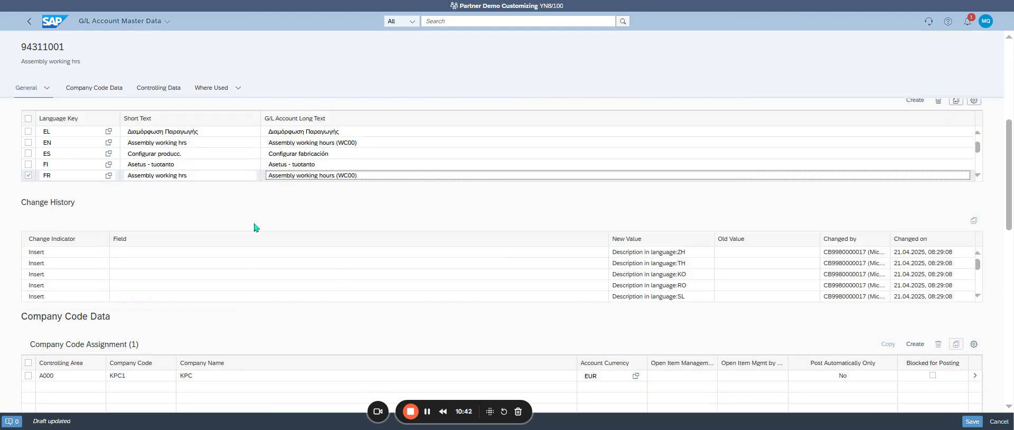
scroll(348, 217, up, 1)
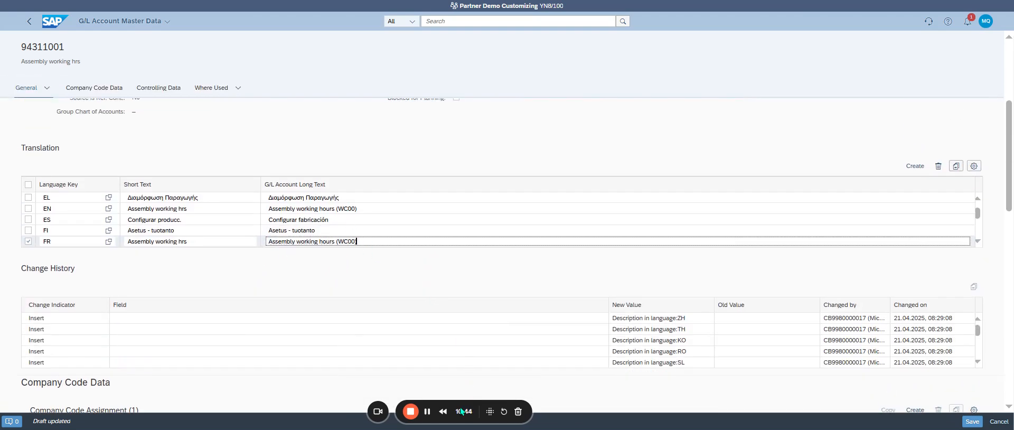
click(463, 429)
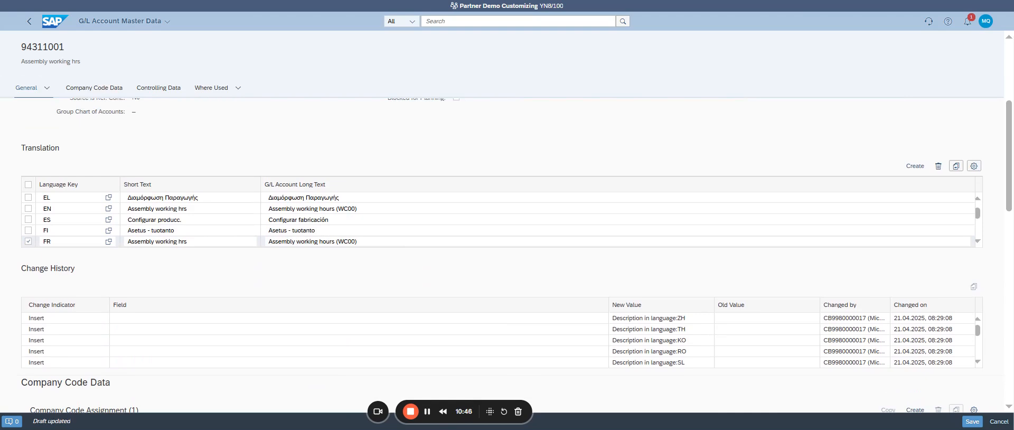
click(463, 314)
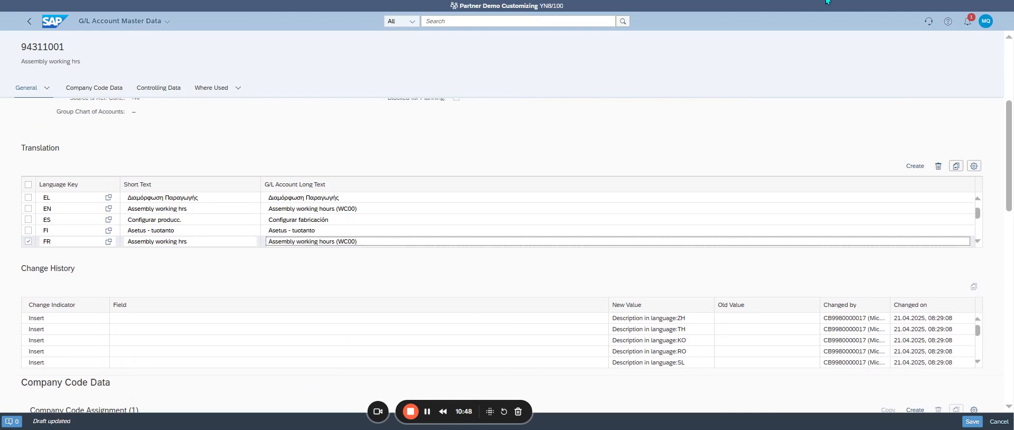
click(827, 1)
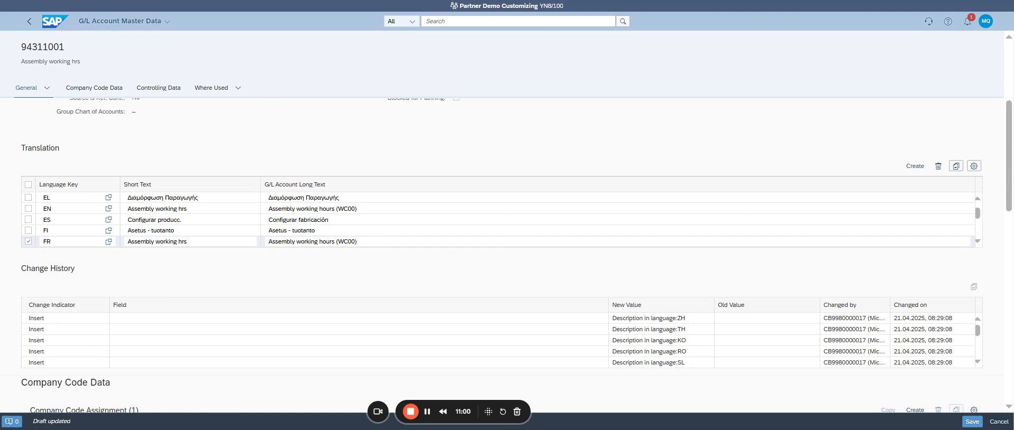
Step: Set the account's functional area to YB99 (Dummy functional area)
scroll(116, 167, up, 4)
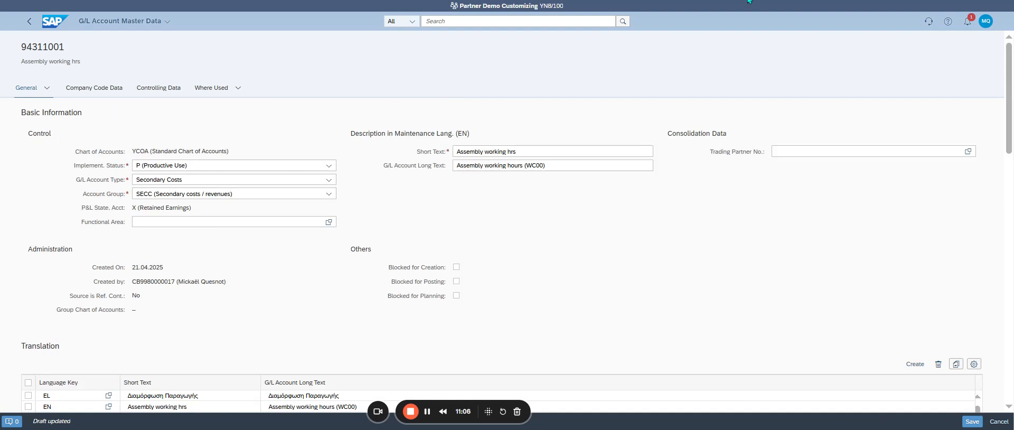
click(329, 222)
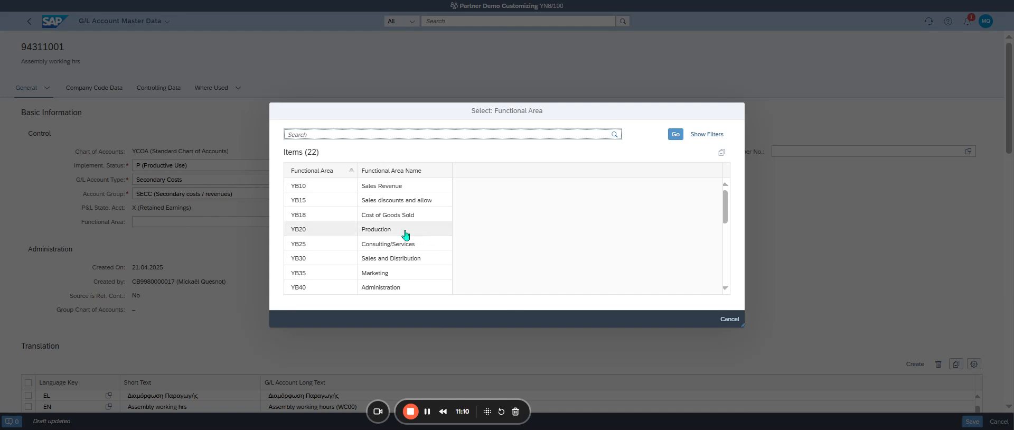
scroll(395, 217, down, 5)
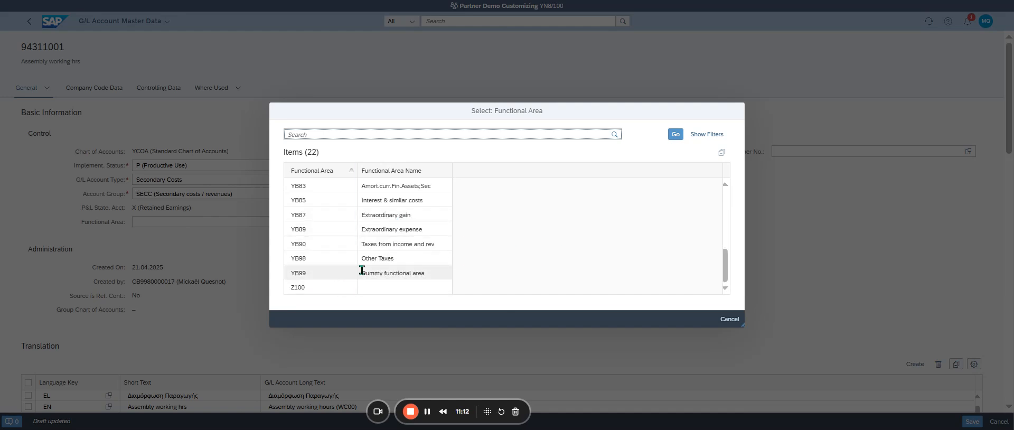
click(392, 273)
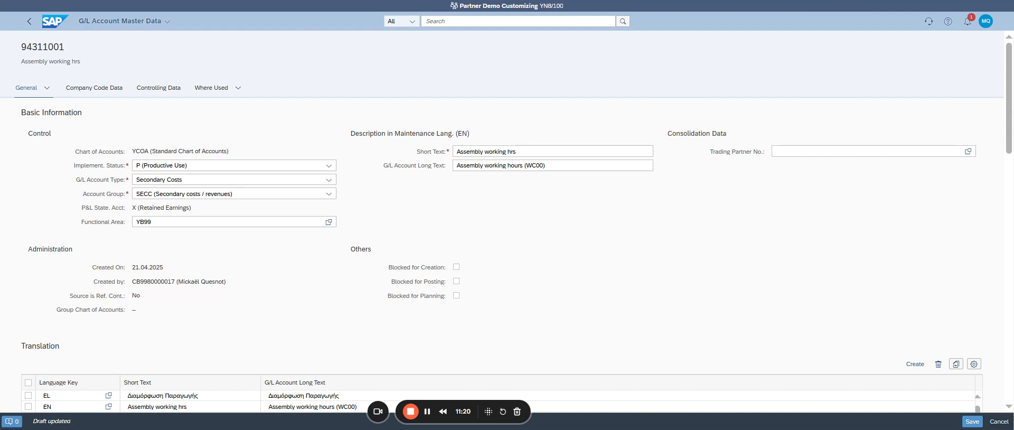
Step: Review the account's basic information, functional area, translations and change history
scroll(571, 173, down, 3)
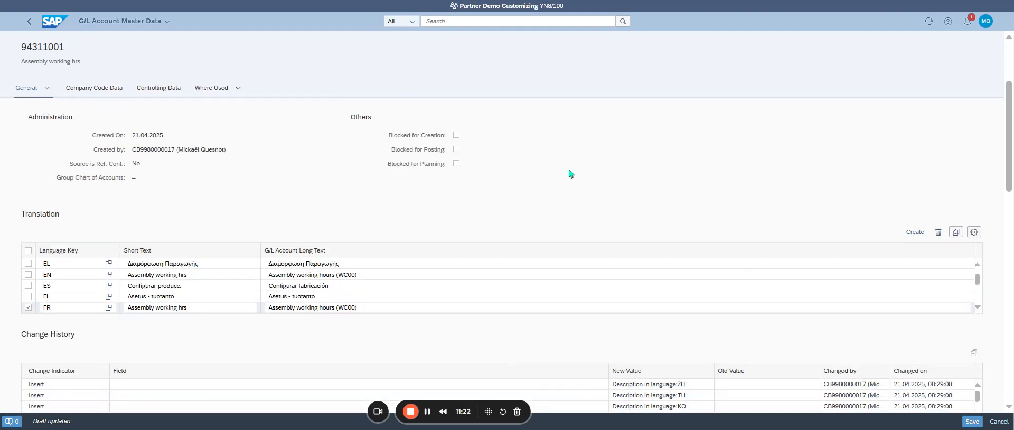
scroll(571, 173, down, 3)
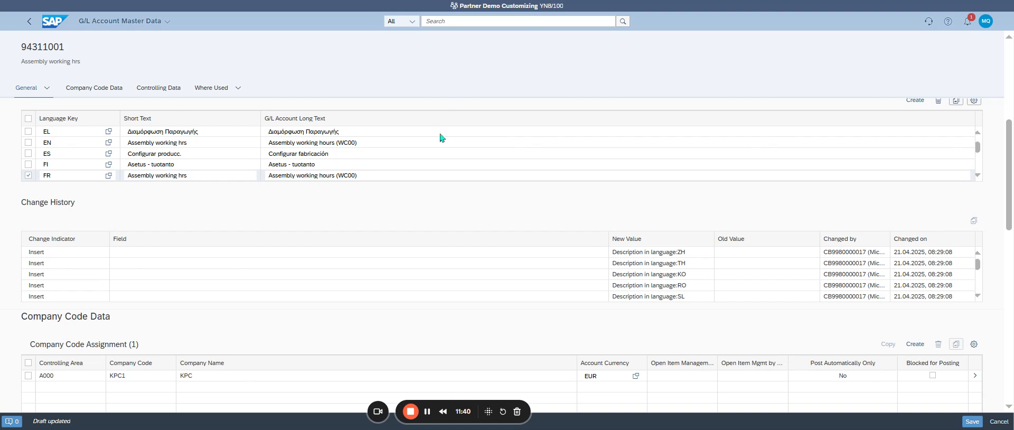
scroll(375, 160, up, 3)
scroll(375, 160, up, 5)
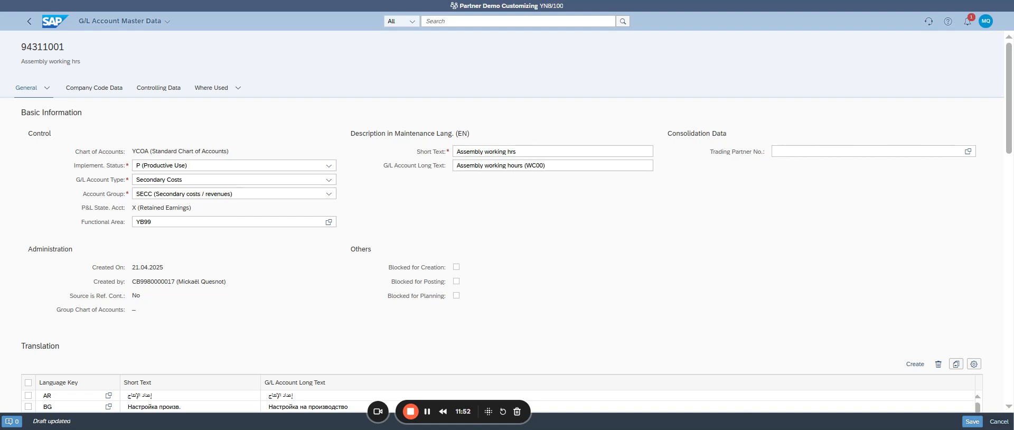
click(366, 200)
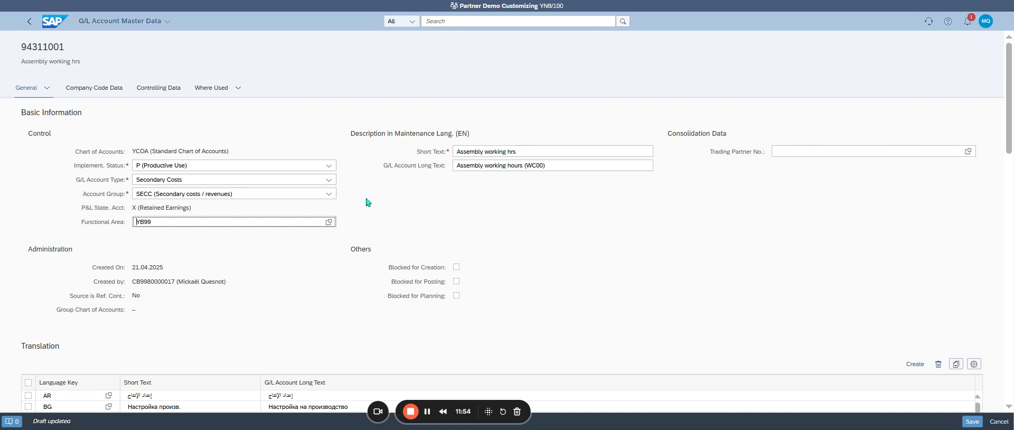
scroll(280, 262, down, 2)
scroll(279, 262, up, 2)
click(167, 94)
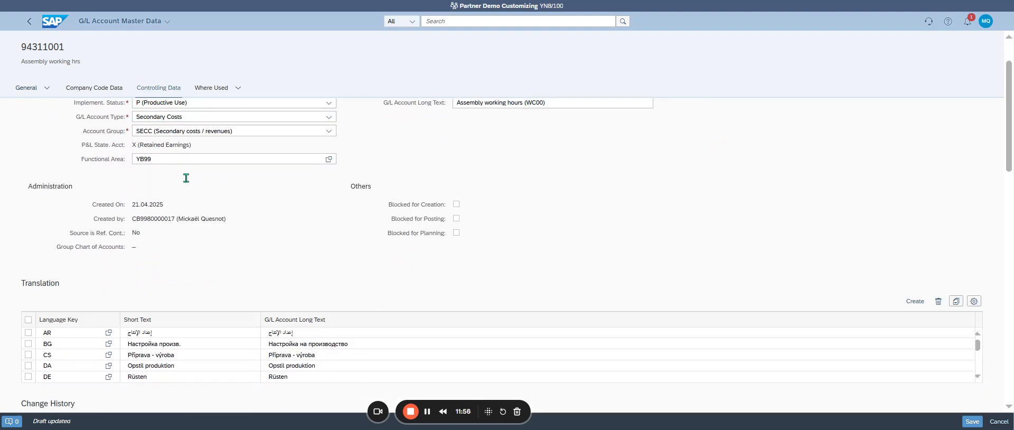
Step: Set the field status group of the company code KPC1 assignment to YB01 (General with text & assignment) and accept the assignment
click(108, 91)
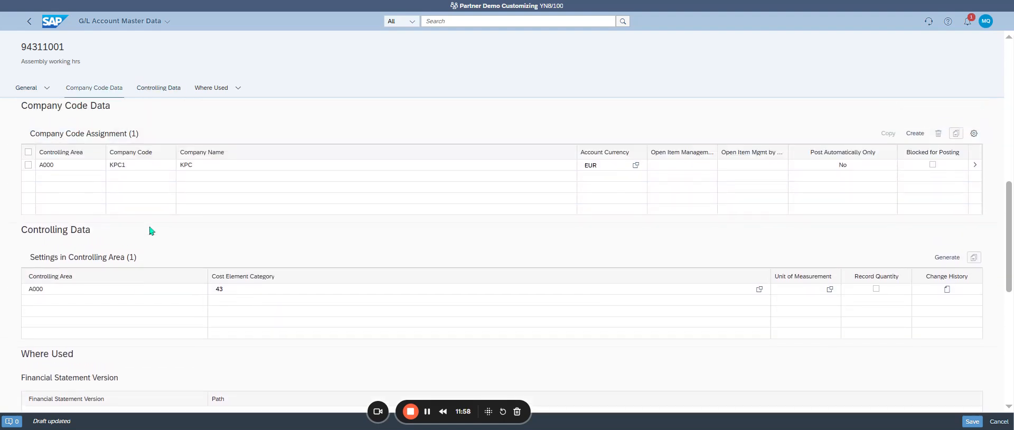
click(973, 166)
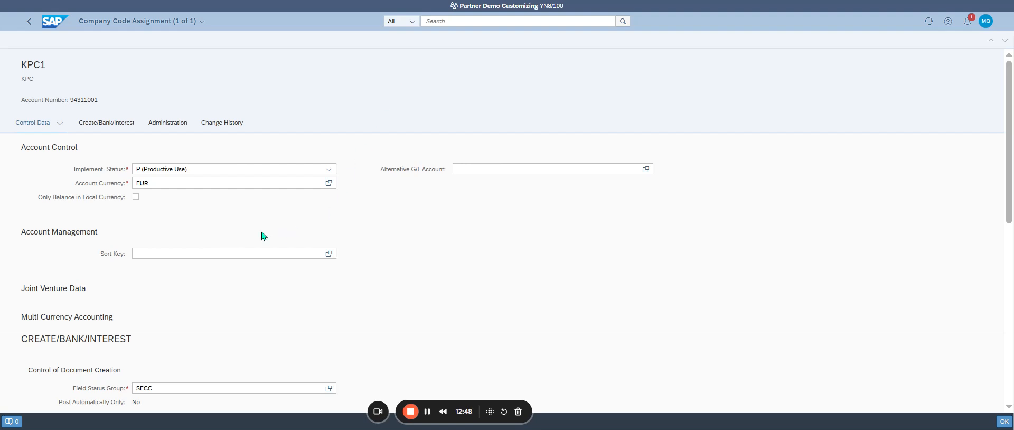
scroll(429, 221, down, 3)
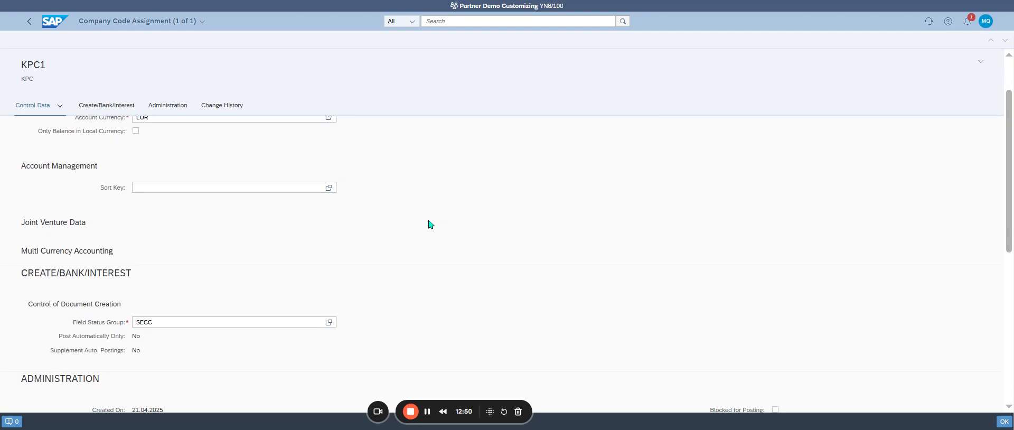
click(290, 323)
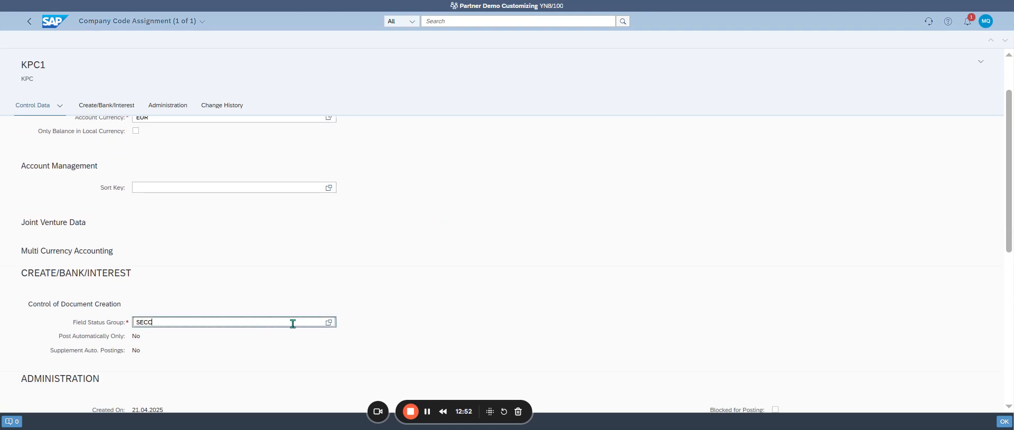
key(F4)
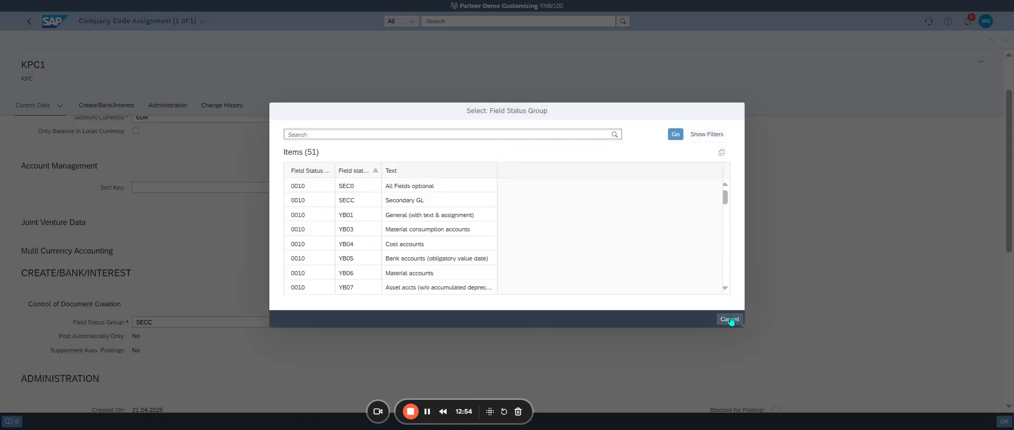
click(730, 320)
key(Tab)
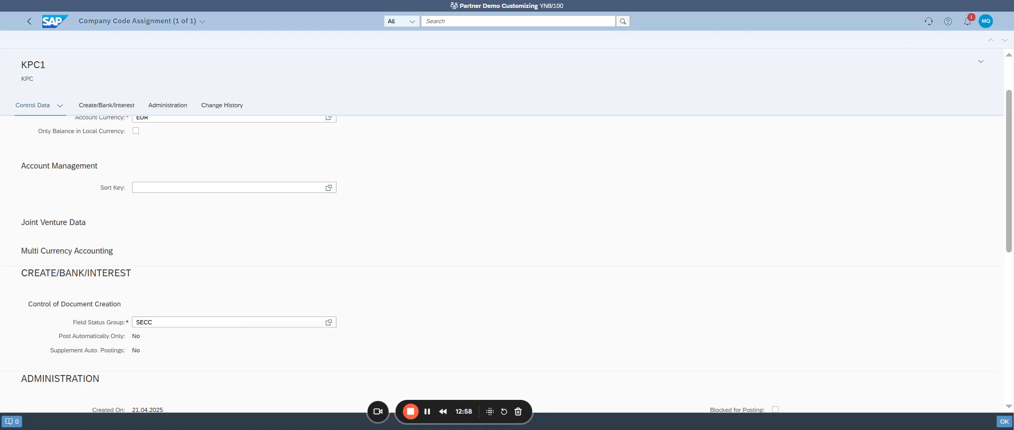
click(329, 322)
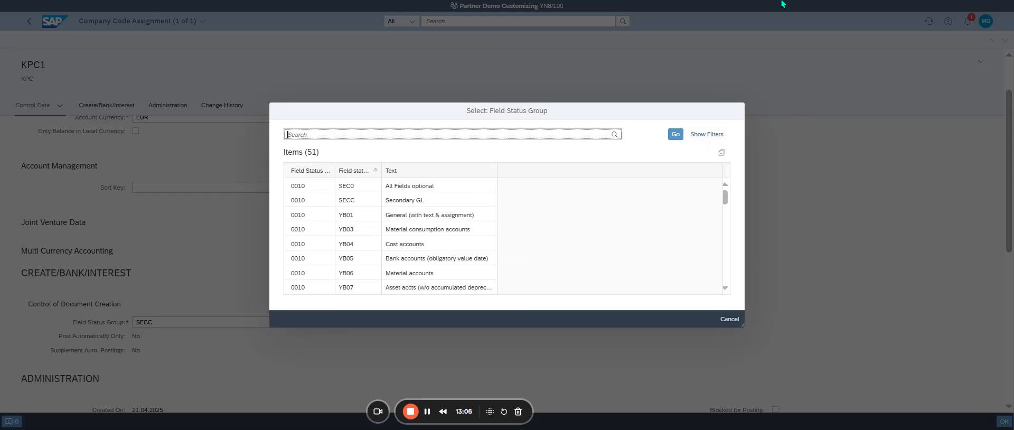
click(435, 221)
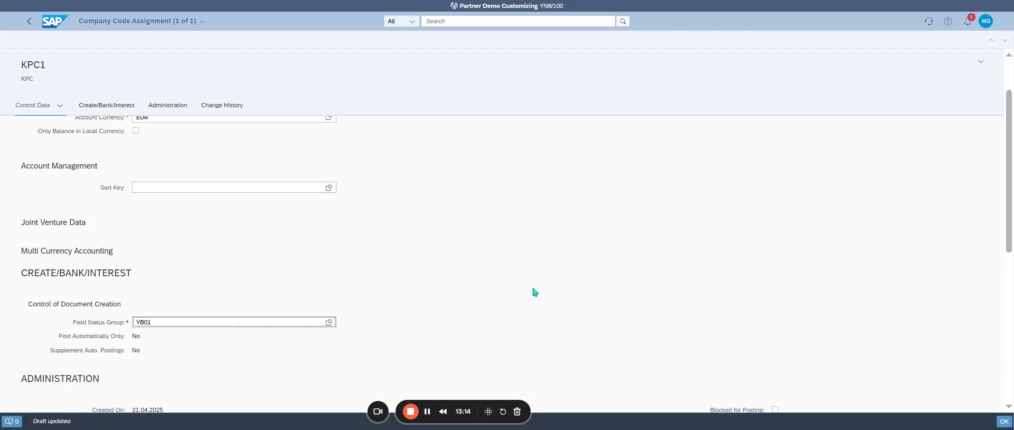
click(1002, 421)
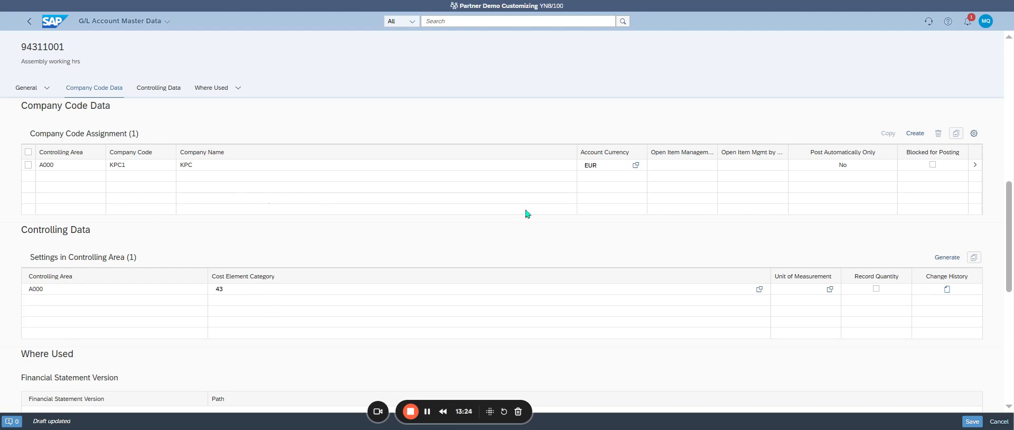
Step: Search the available columns of the company code assignment table for "cost" and "co", leaving the column selection as it is
click(974, 135)
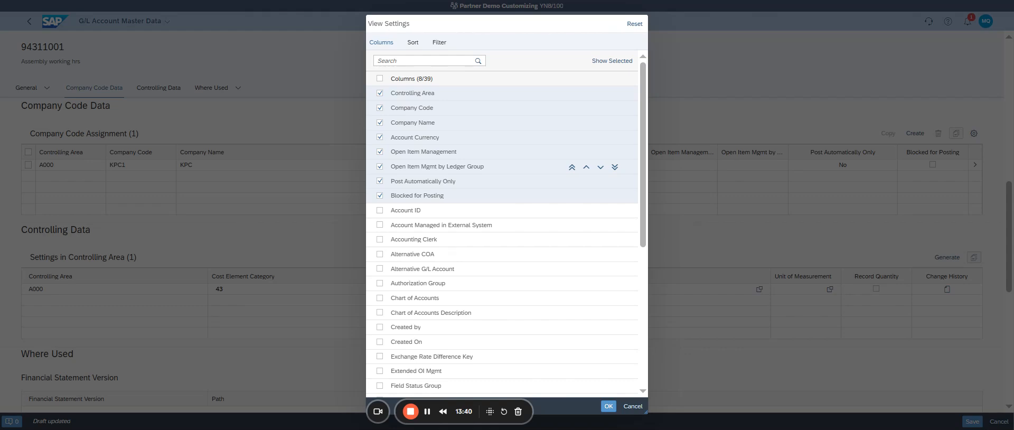
click(472, 59)
text(c)
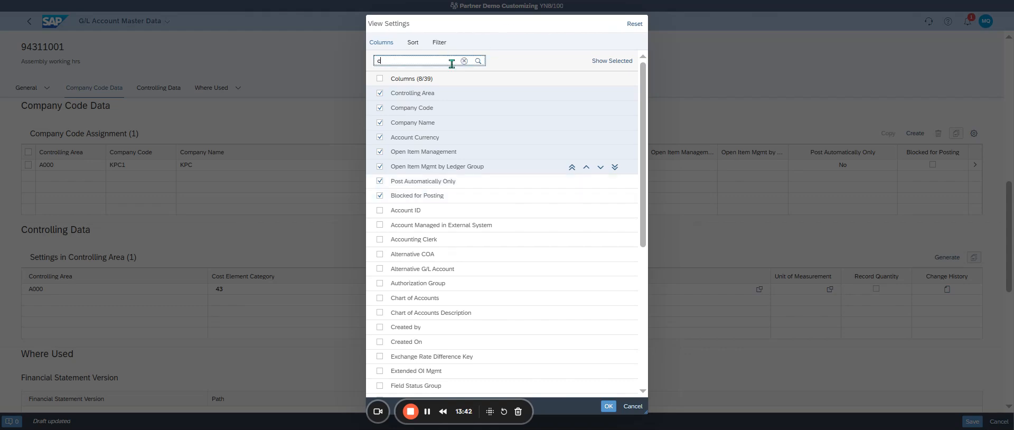
text(ost)
key(BackSpace)
key(BackSpace)
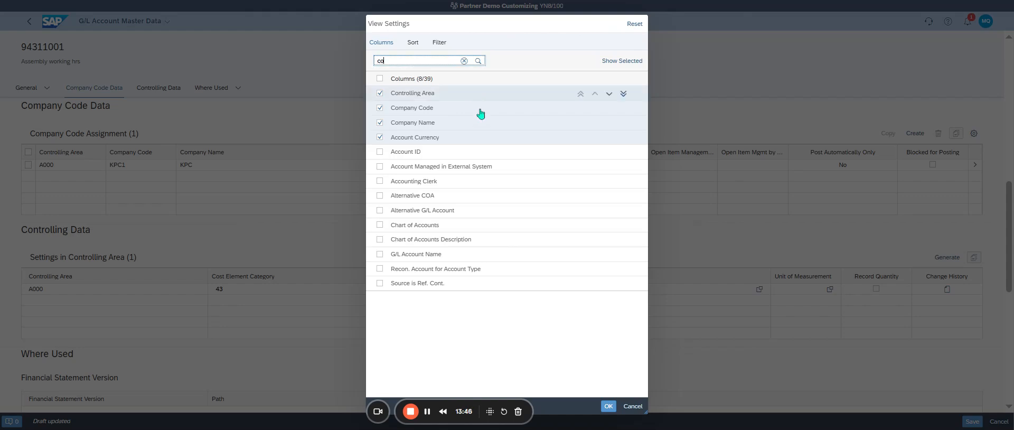
click(633, 406)
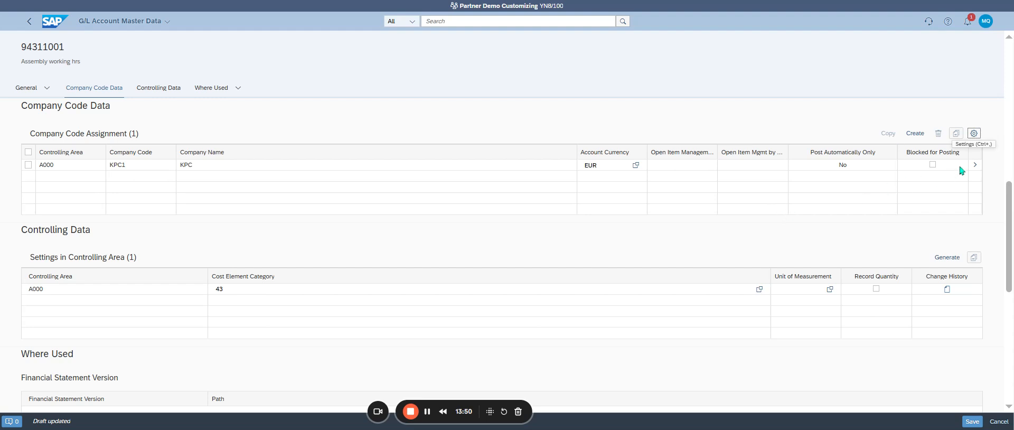
Step: Review the control data of the company code KPC1 assignment and return to the account master data
click(979, 165)
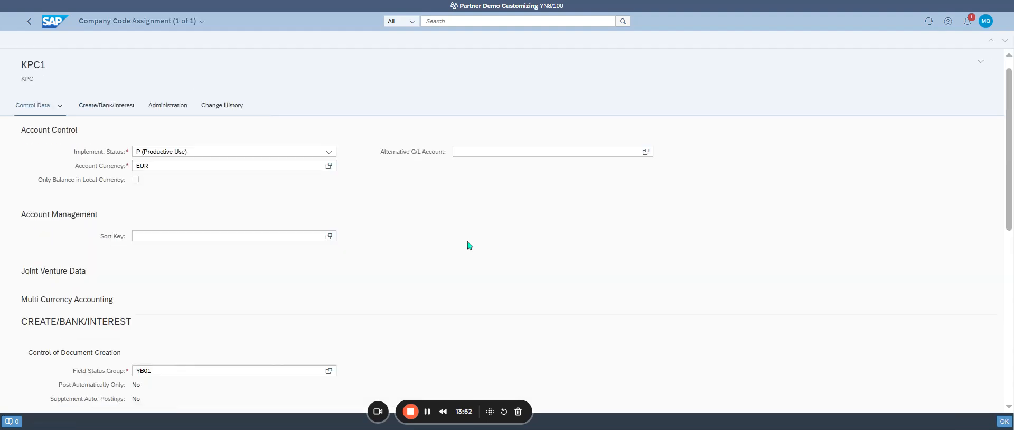
click(29, 21)
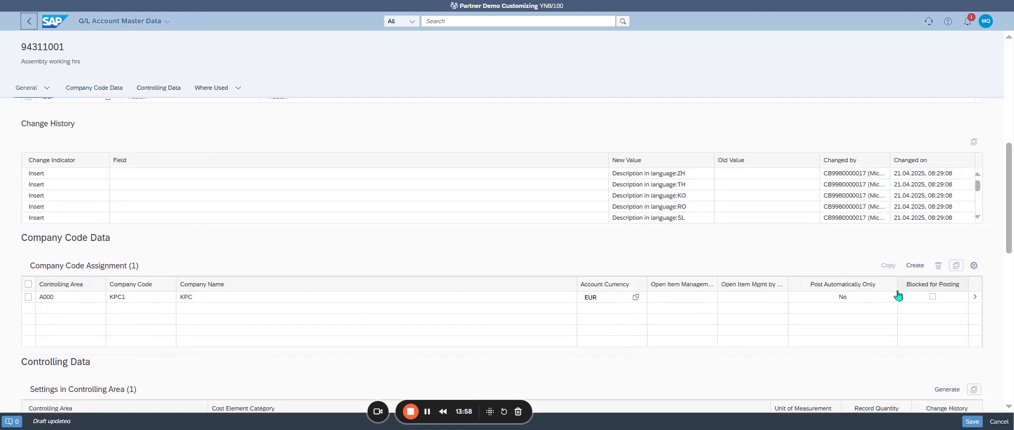
Step: Set the unit of measurement to H (Hours) in the controlling data for controlling area A000
scroll(486, 289, down, 1)
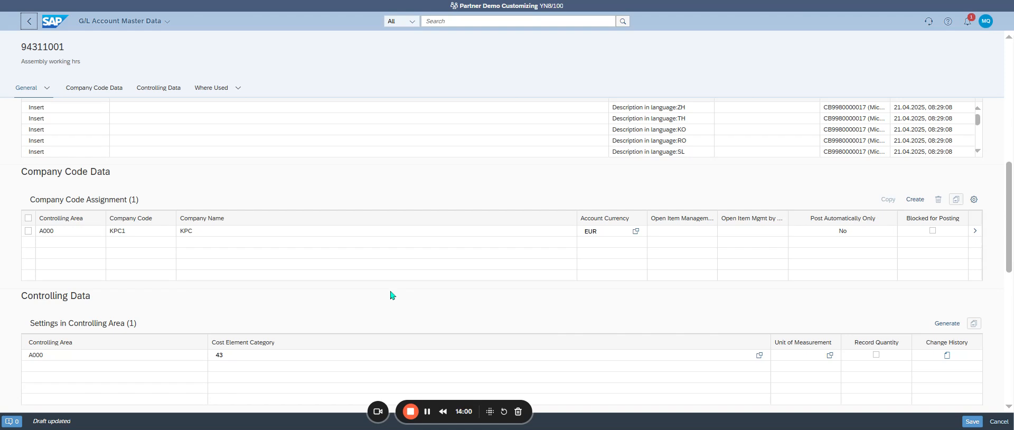
scroll(390, 292, down, 1)
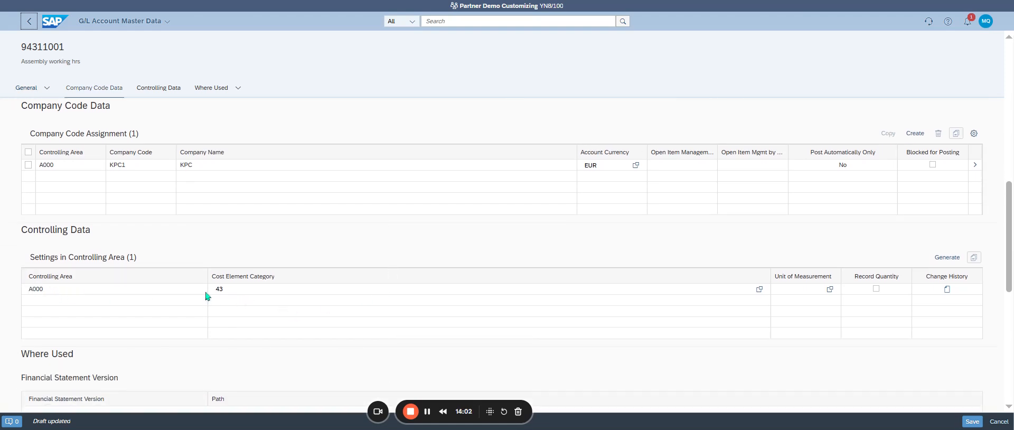
click(248, 289)
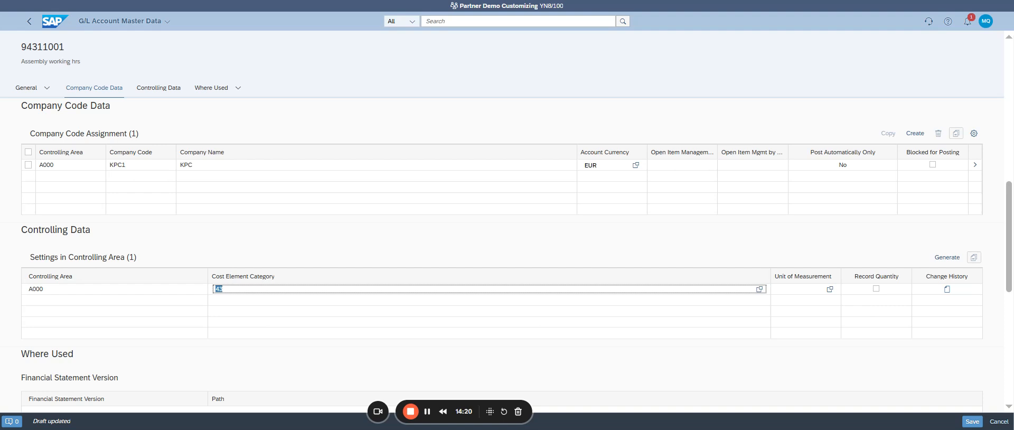
click(753, 5)
click(799, 290)
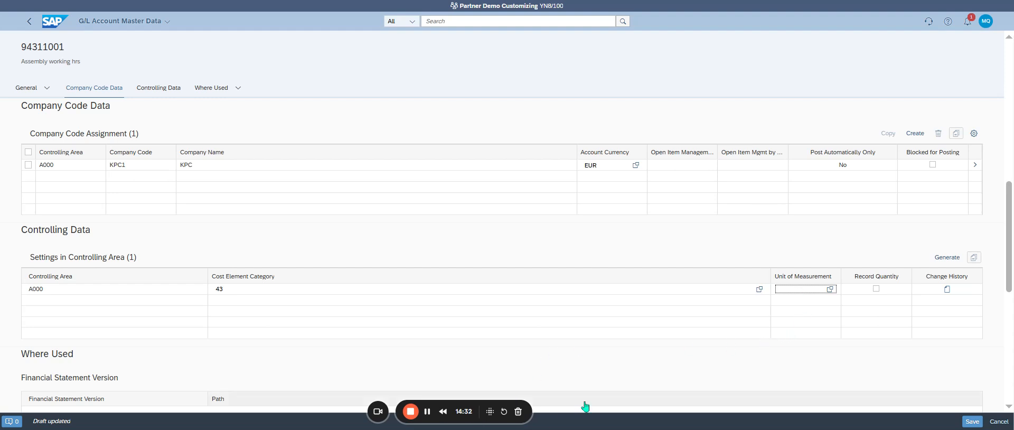
text(H)
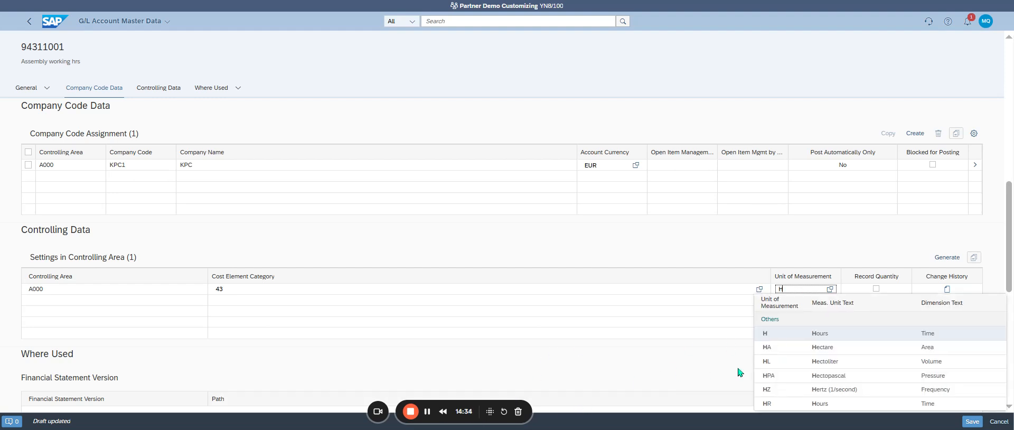
click(844, 343)
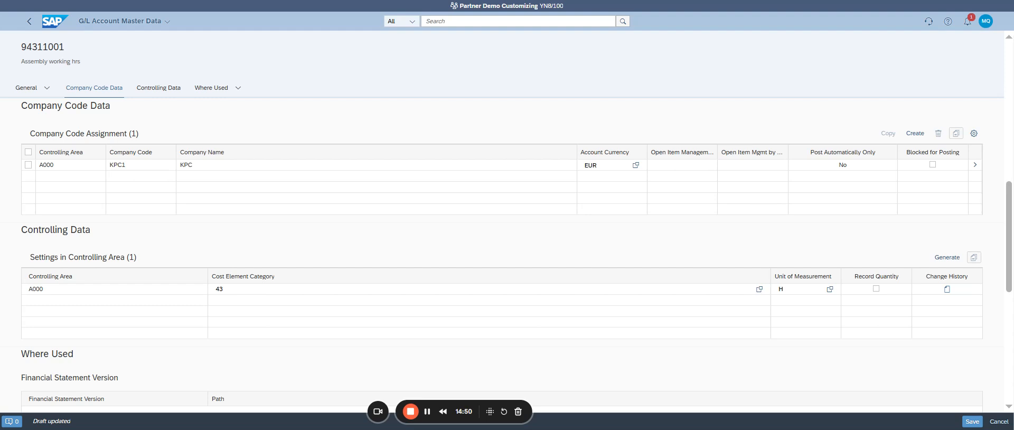
Step: Review the G/L account's type, account group, short text and long text in the basic information
scroll(383, 215, up, 8)
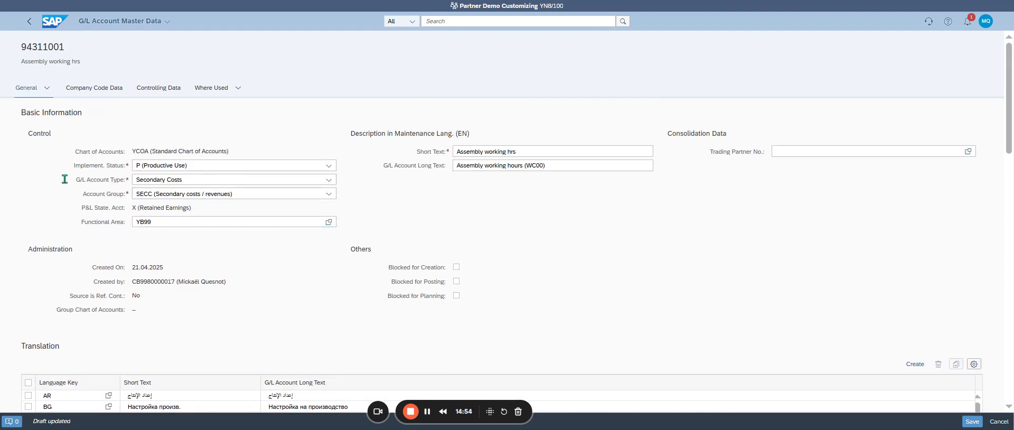
drag(186, 175, 114, 181)
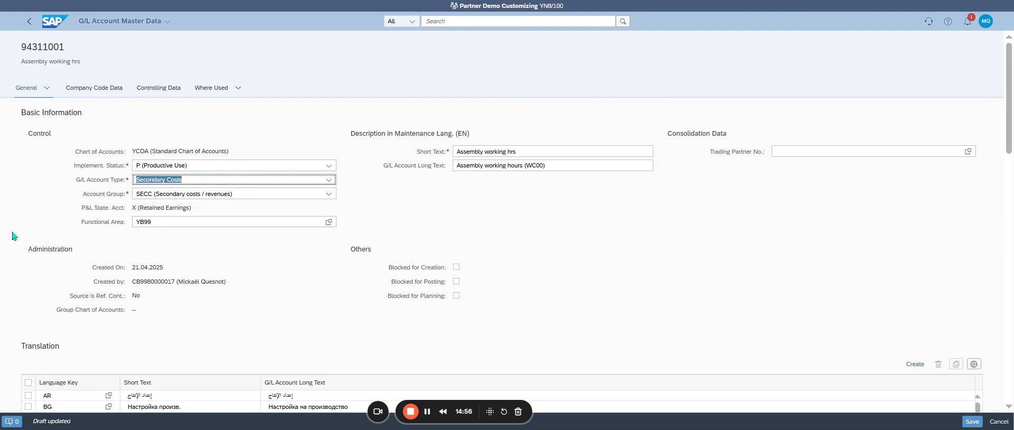
drag(265, 193, 138, 193)
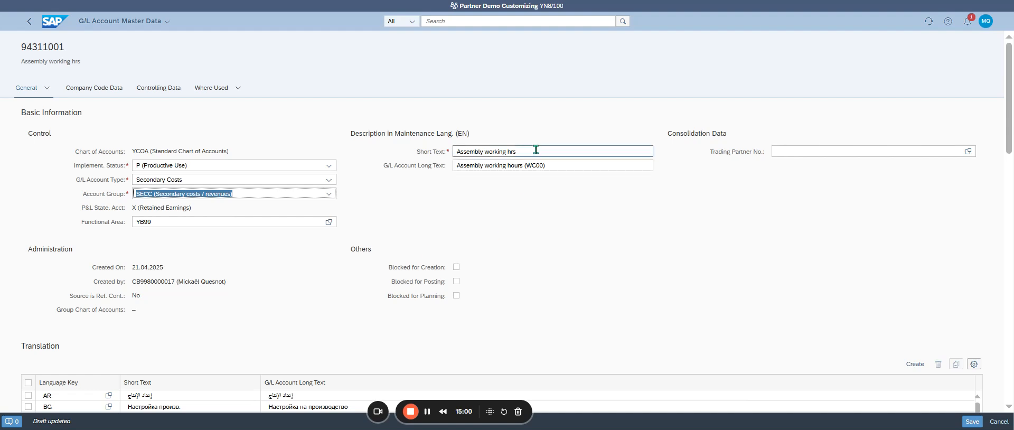
drag(535, 151, 395, 149)
drag(570, 165, 454, 168)
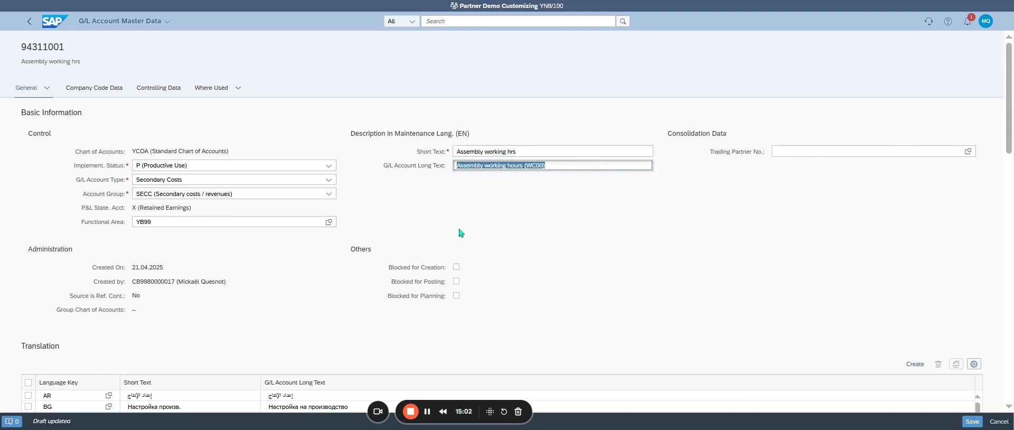
Step: Show the Field Status Group column in the company code assignment table and save the G/L account
scroll(465, 243, down, 5)
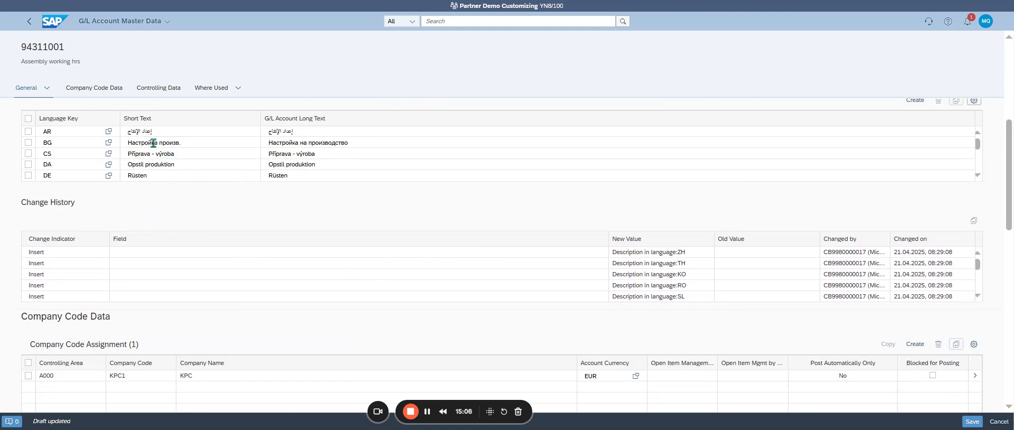
scroll(245, 209, down, 4)
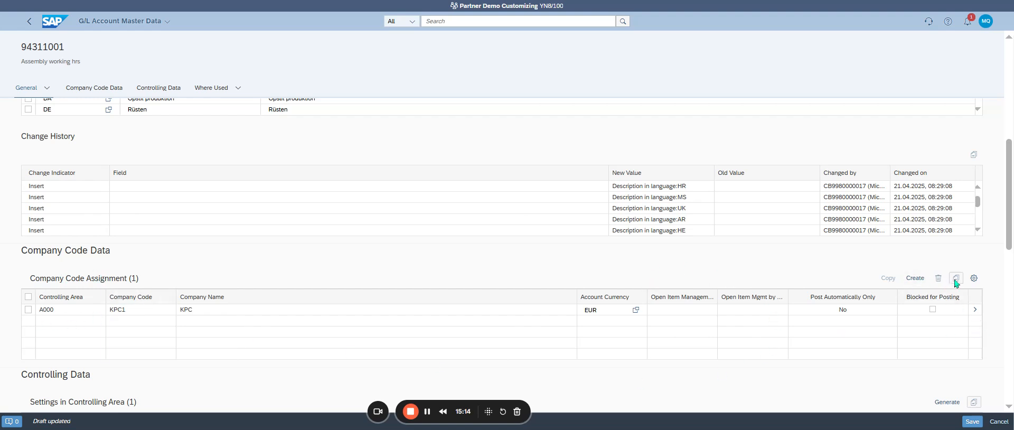
click(973, 280)
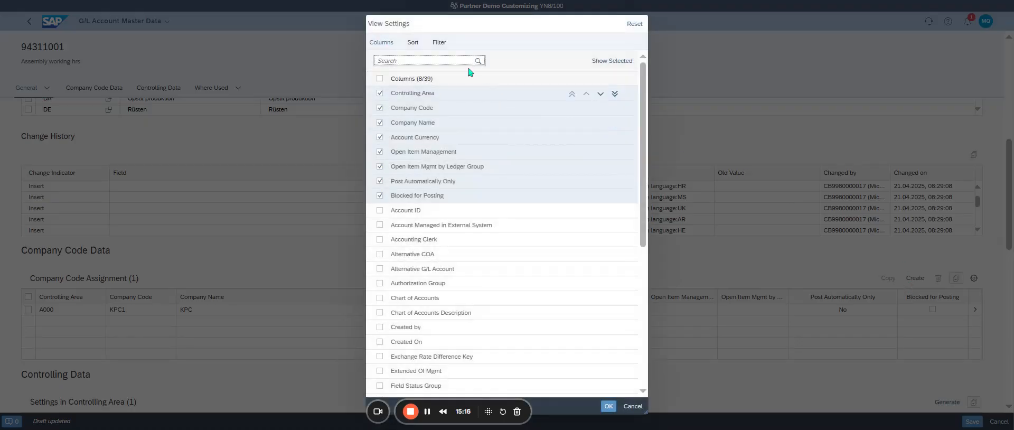
text(stat)
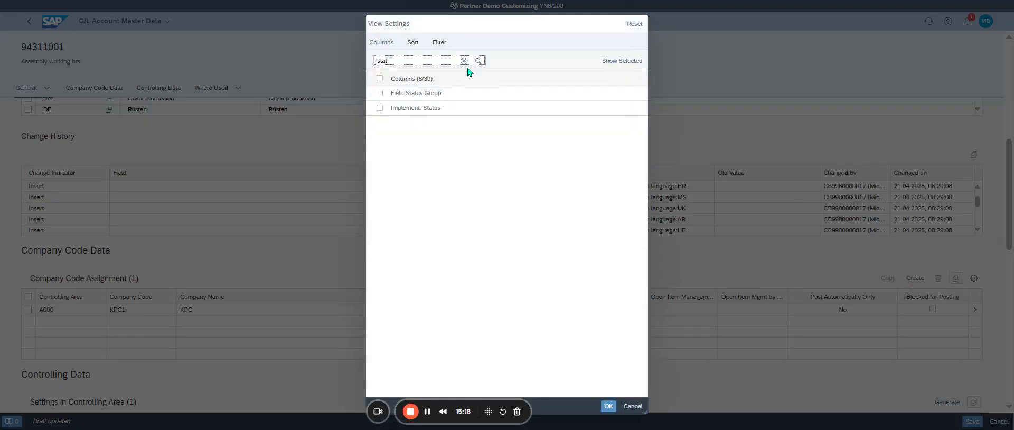
click(379, 94)
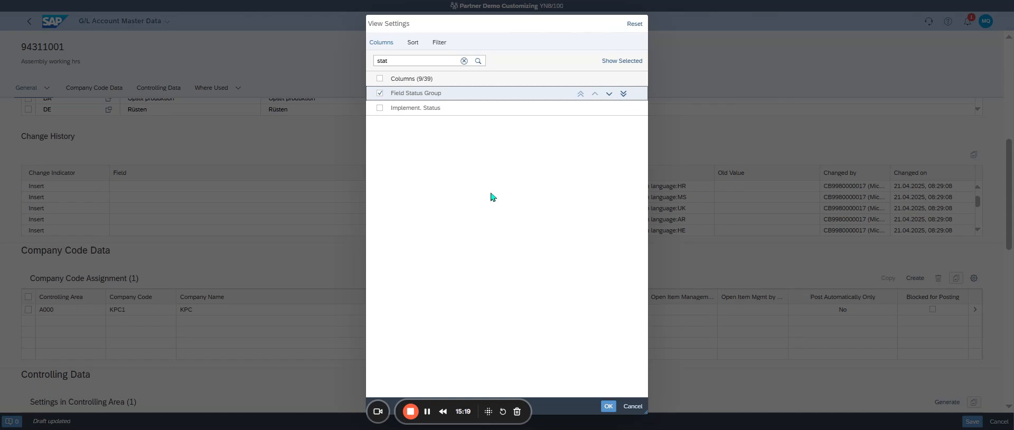
click(606, 406)
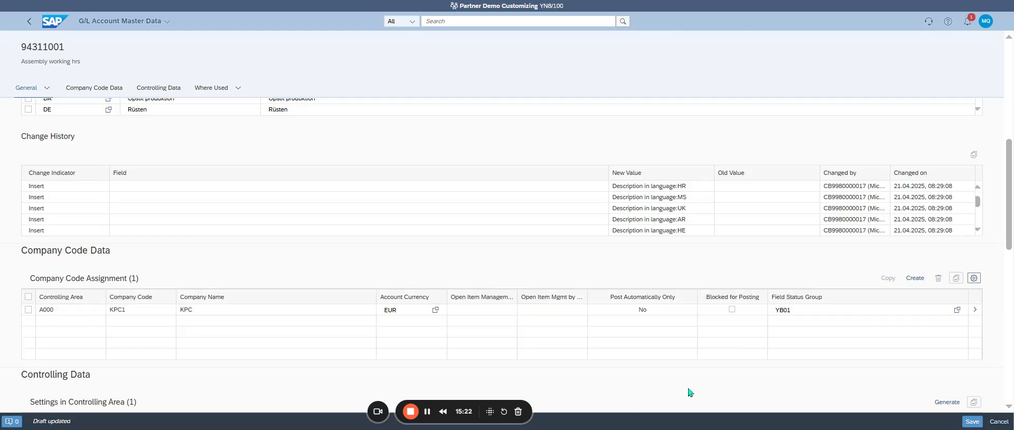
scroll(766, 299, down, 3)
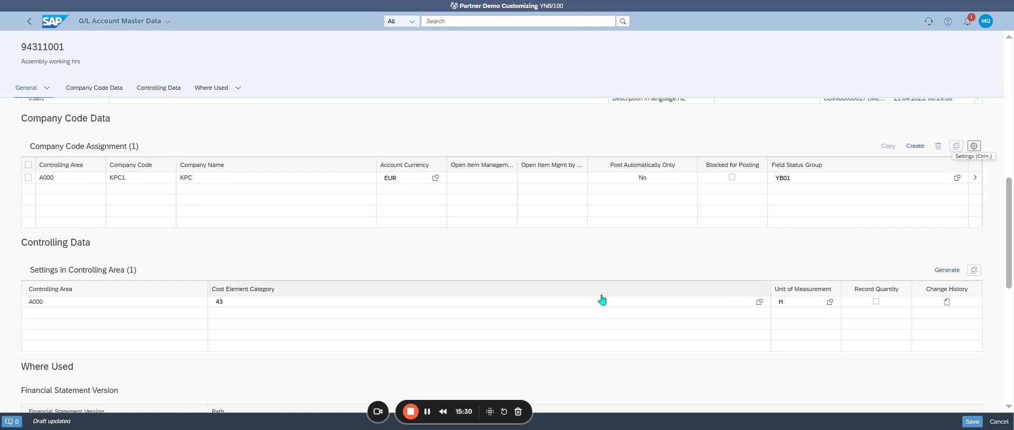
click(971, 421)
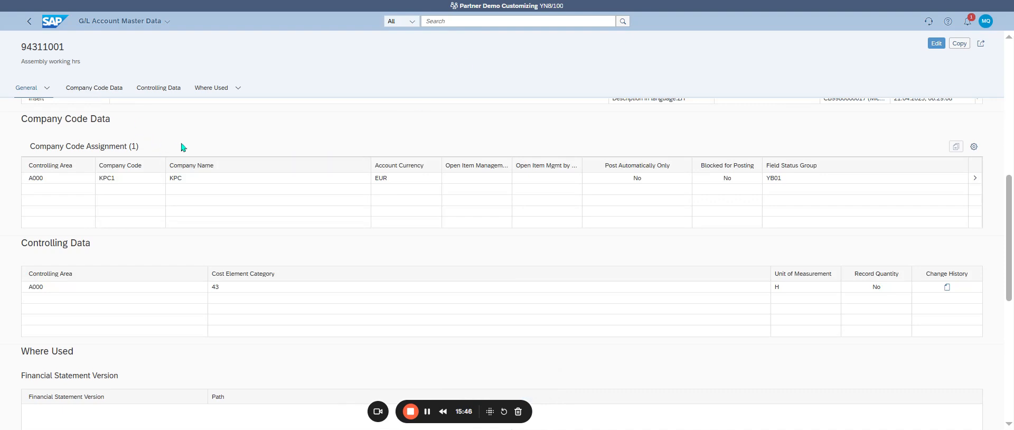
Step: Return to the home page, search for "manage activity" and open the Manage Activity Types app
click(48, 21)
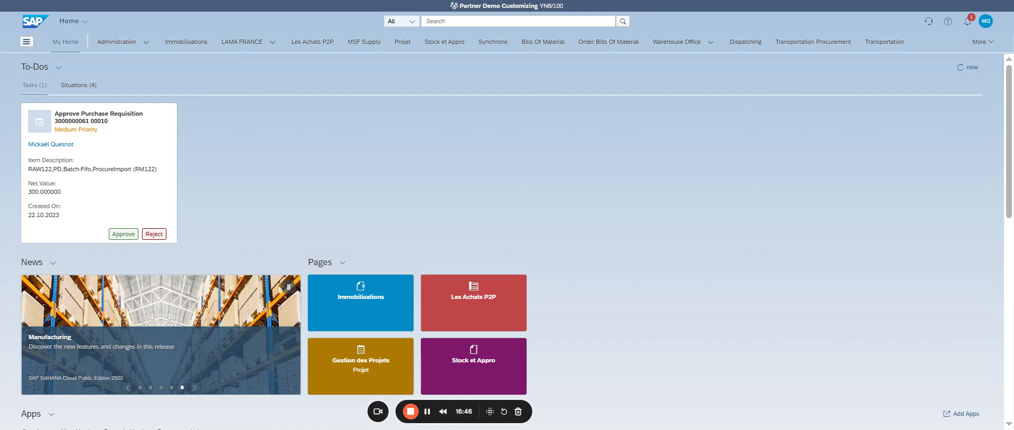
click(462, 21)
text(manage)
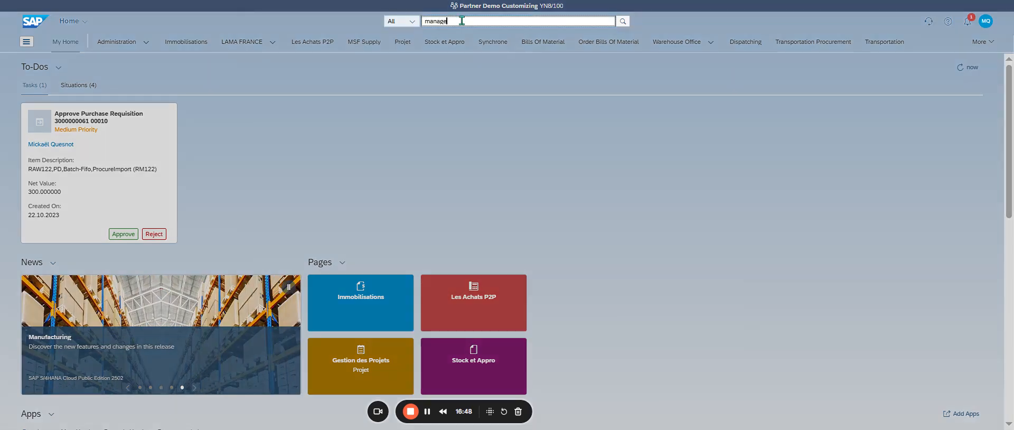
text( activ)
text(ity)
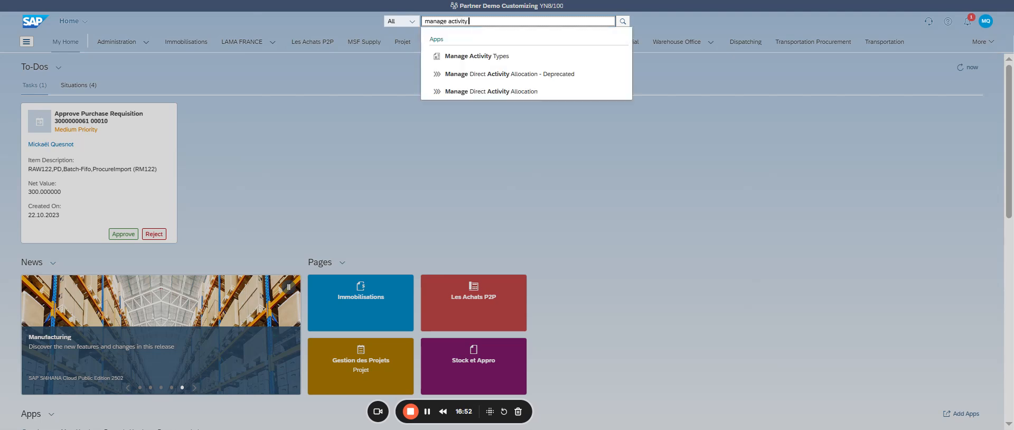
click(517, 58)
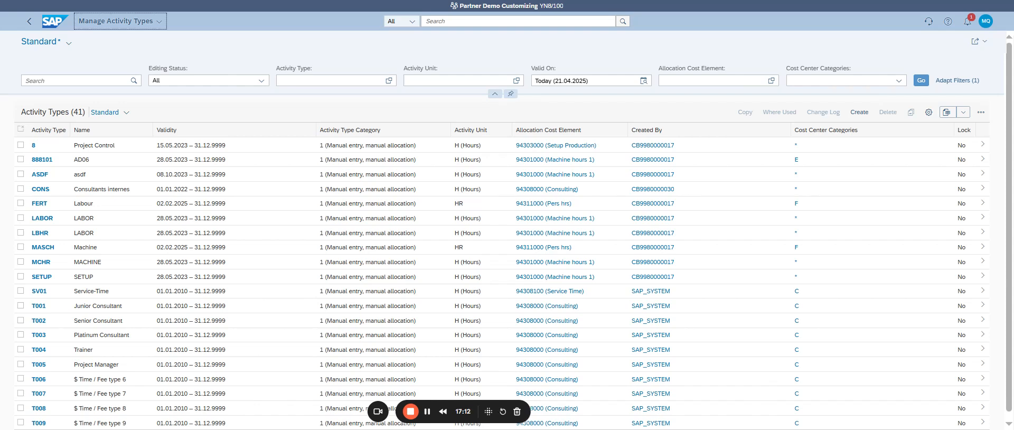
Step: Start a new activity type and expand its entry form to full screen
click(853, 115)
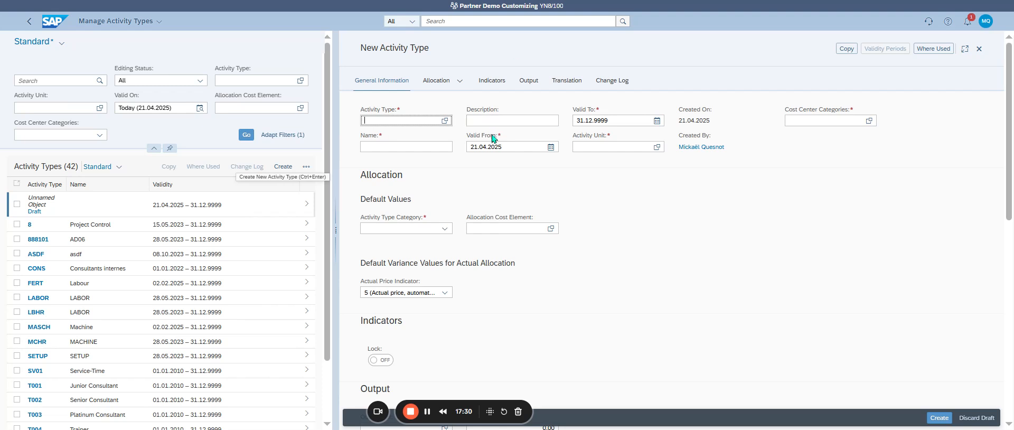
click(964, 48)
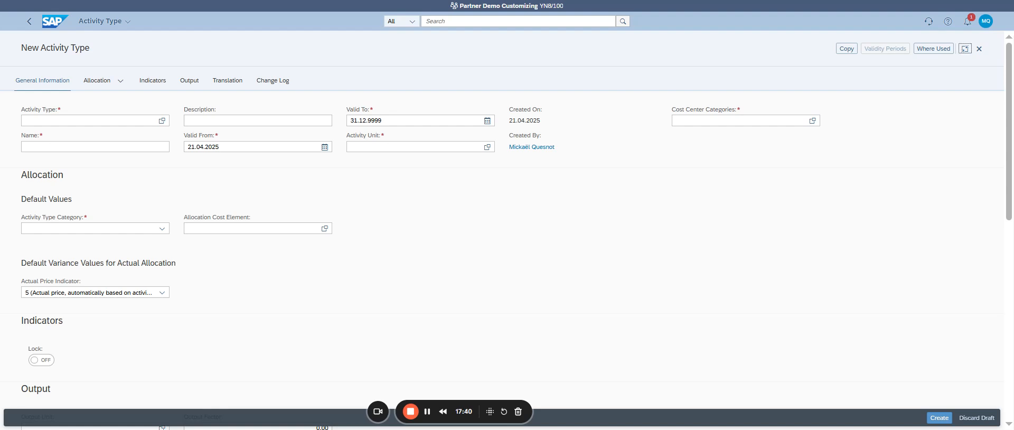
click(260, 144)
Step: Browse the existing activity types in the value help and close it without choosing one
click(80, 122)
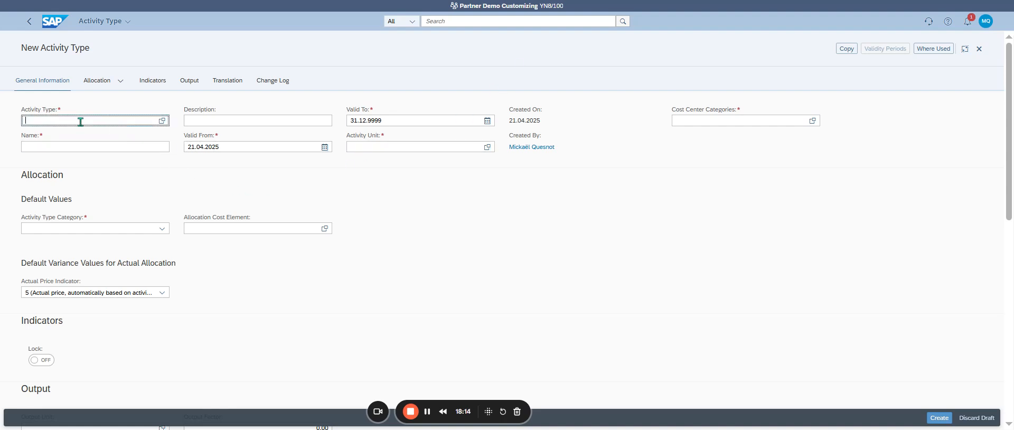
click(161, 120)
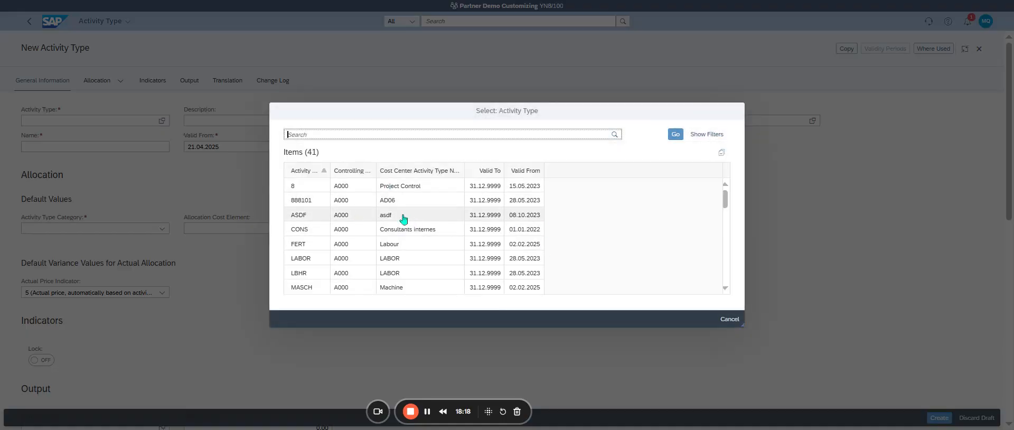
scroll(404, 220, down, 3)
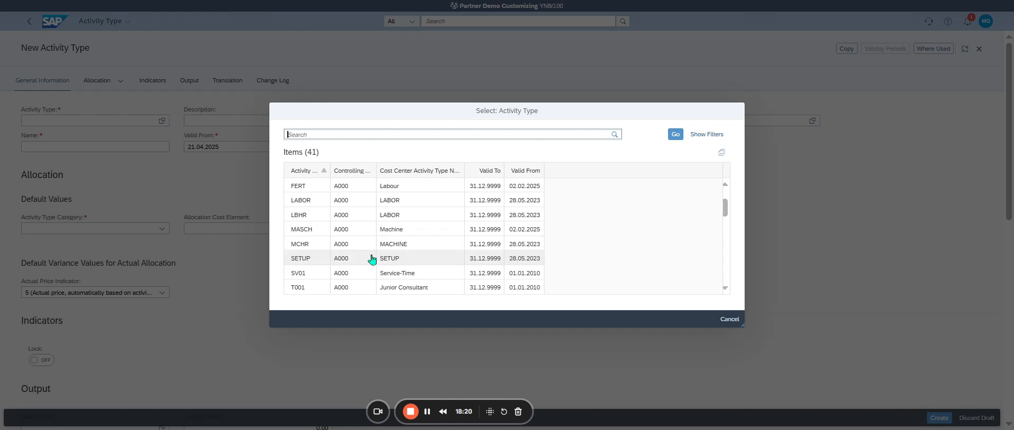
scroll(372, 258, down, 6)
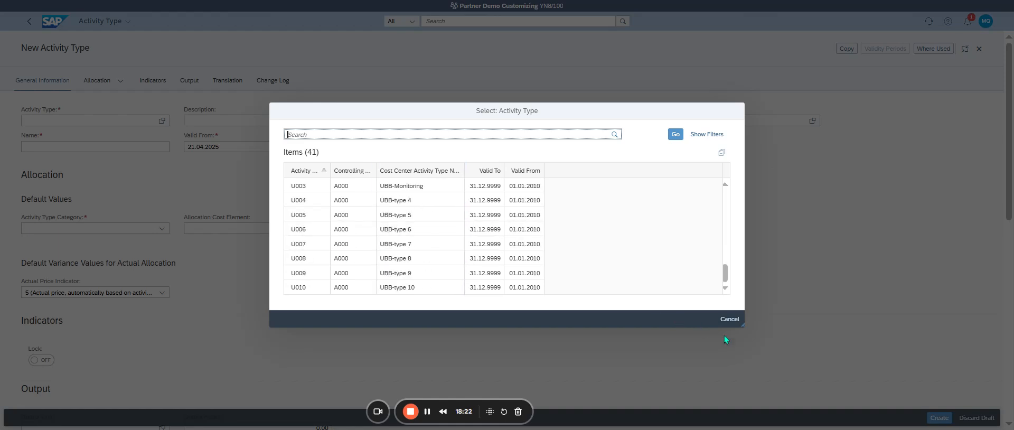
drag(743, 325, 855, 375)
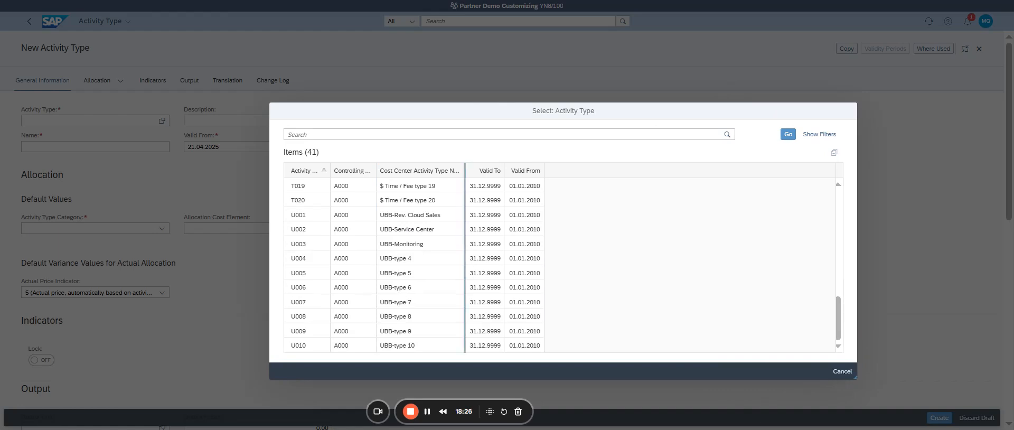
scroll(326, 230, up, 10)
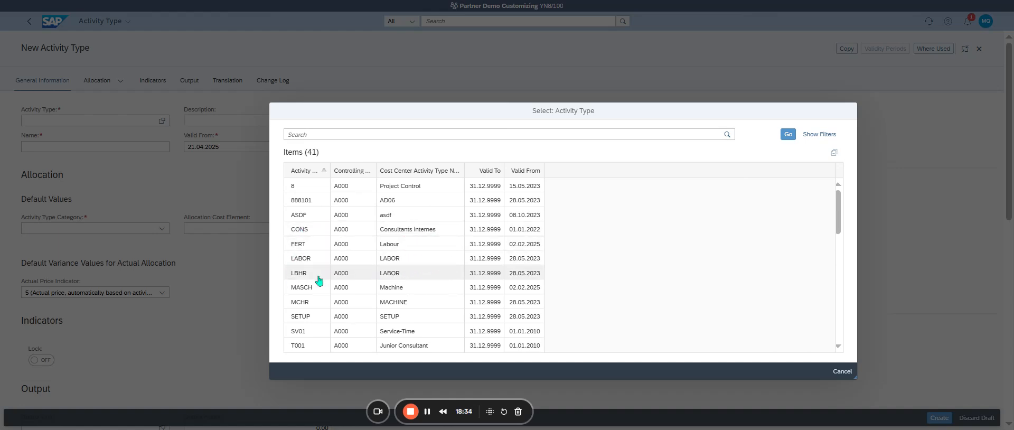
scroll(531, 332, down, 2)
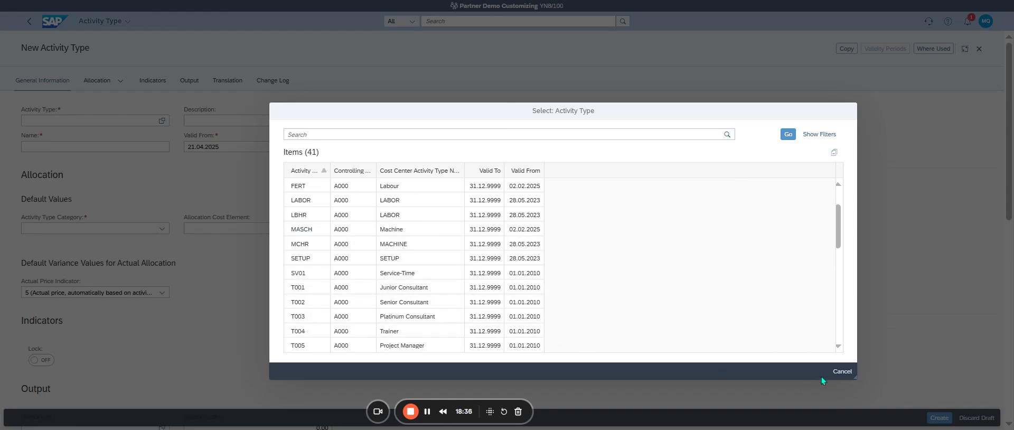
click(842, 372)
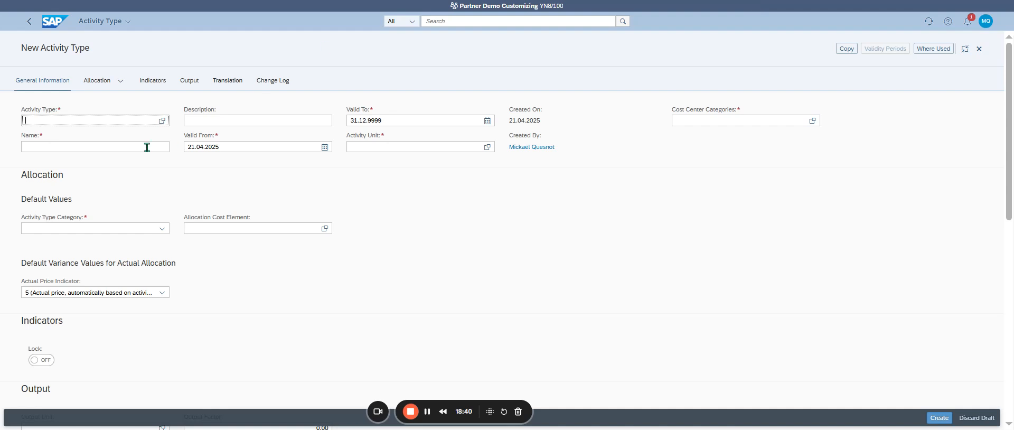
Step: Enter PERS01 as the code of the new activity type
text(PERS)
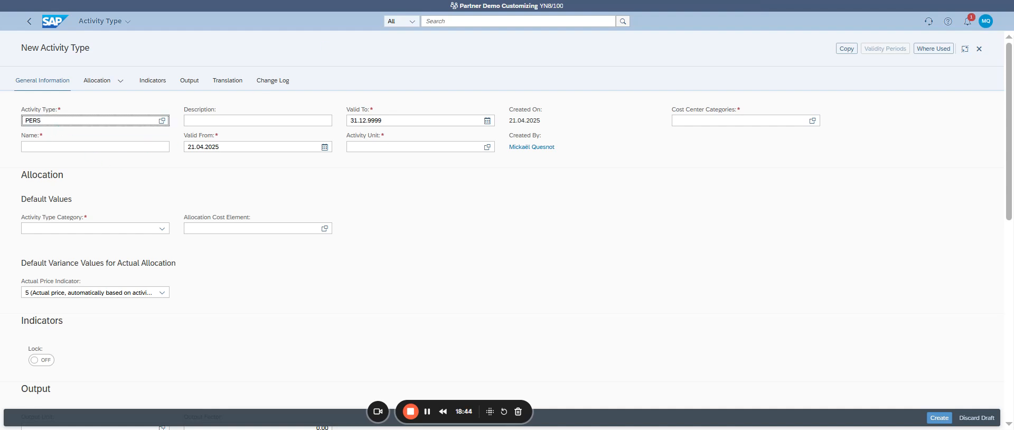
key(Return)
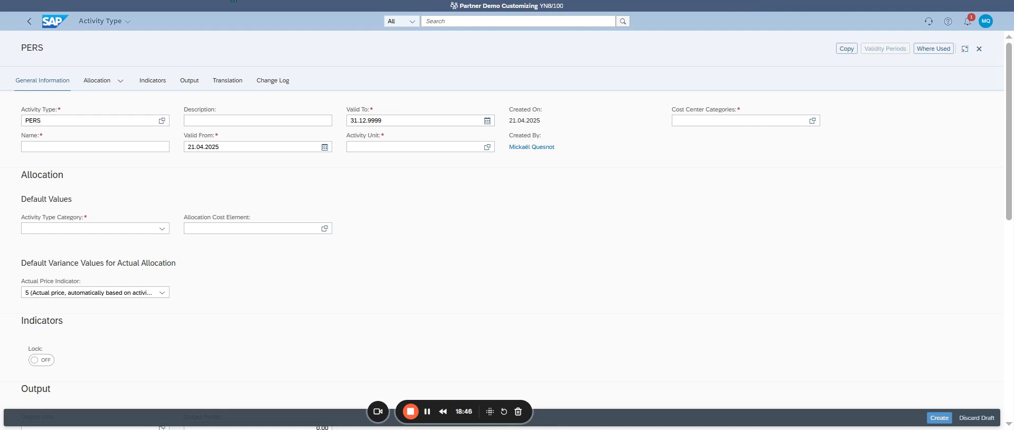
text(01)
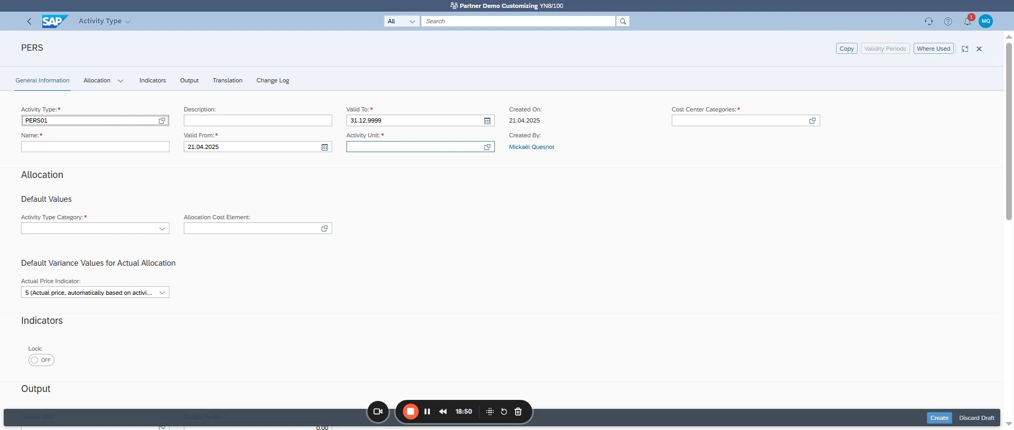
text(_BIKE)
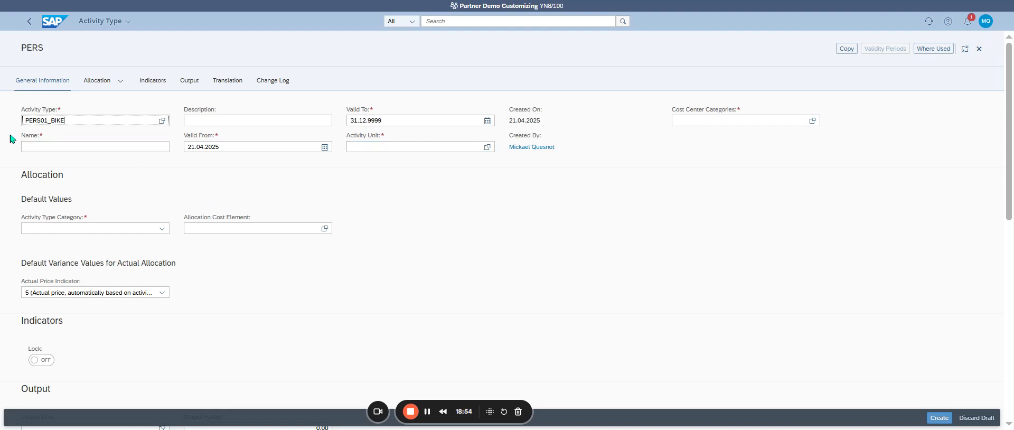
Step: Try PERS01_BIKE and PERS01BIKE as the activity type code and review the details of the validation message
click(49, 120)
key(BackSpace)
key(Return)
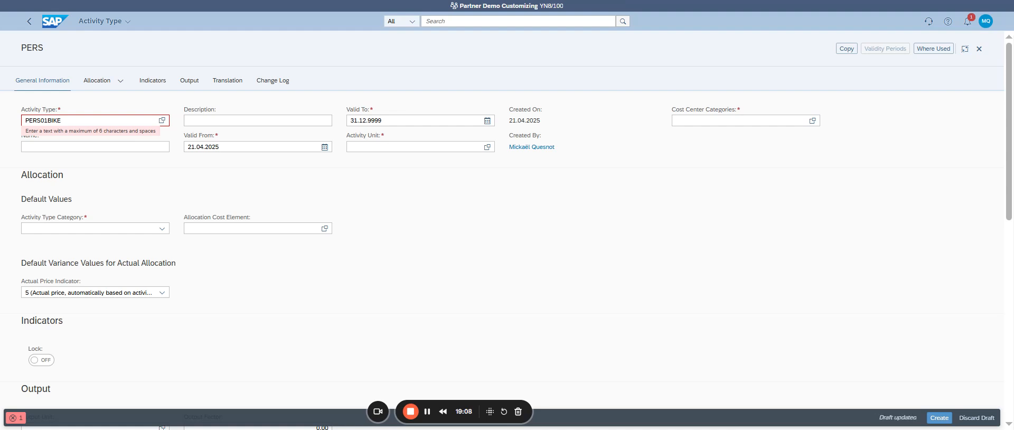
click(65, 141)
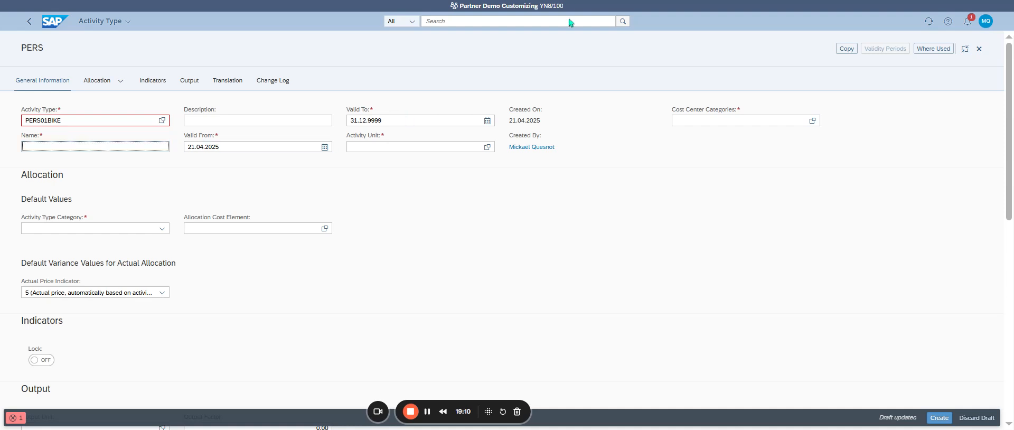
click(578, 1)
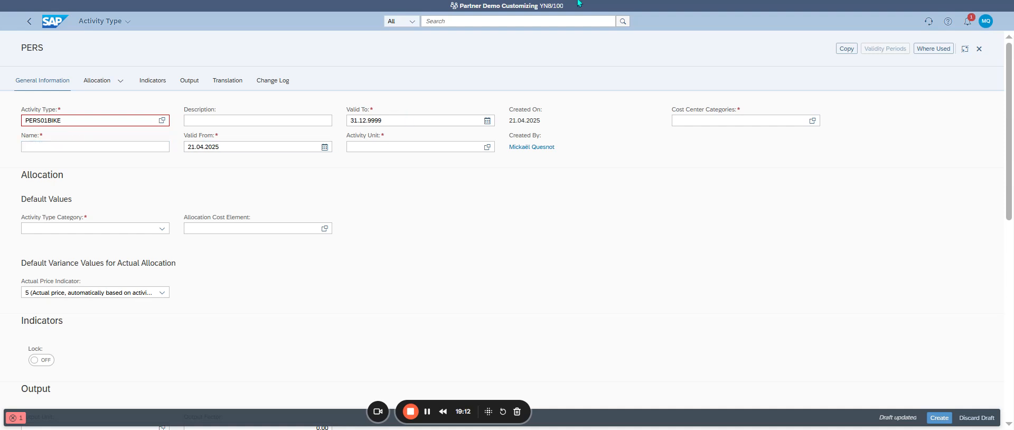
click(19, 418)
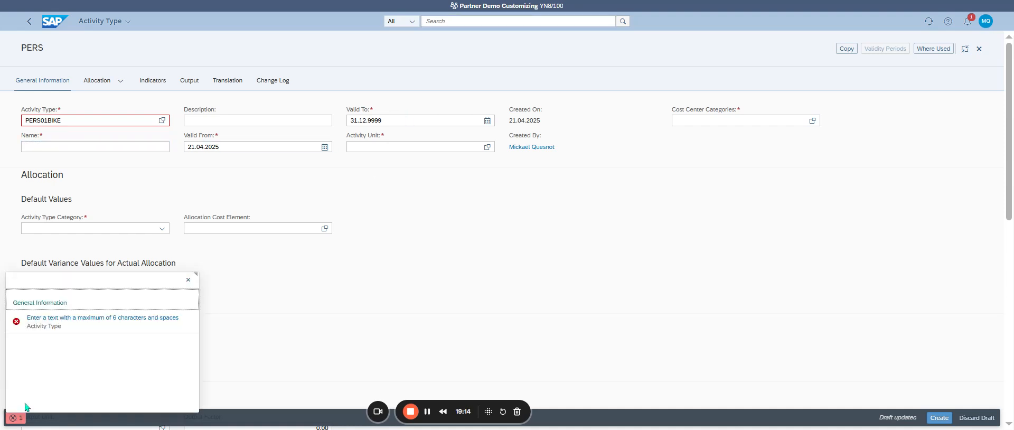
click(188, 280)
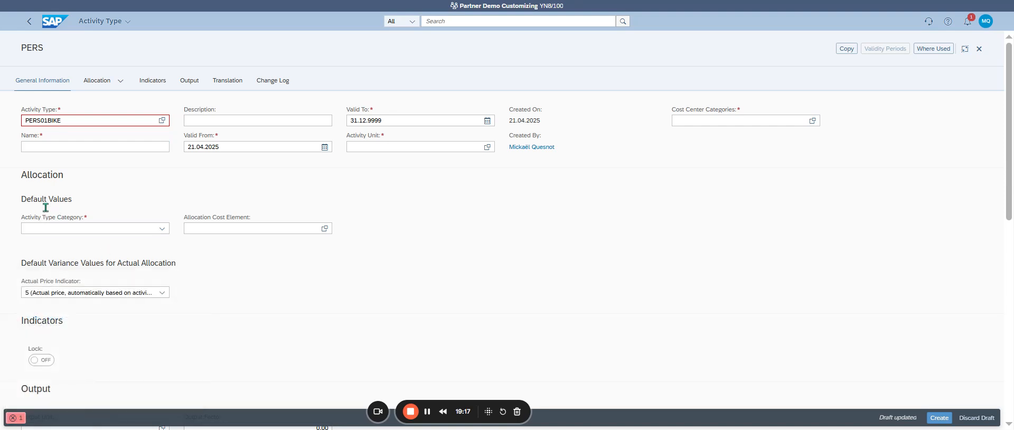
Step: Shorten the activity type code to PERS01 by removing the BIKE suffix
click(24, 120)
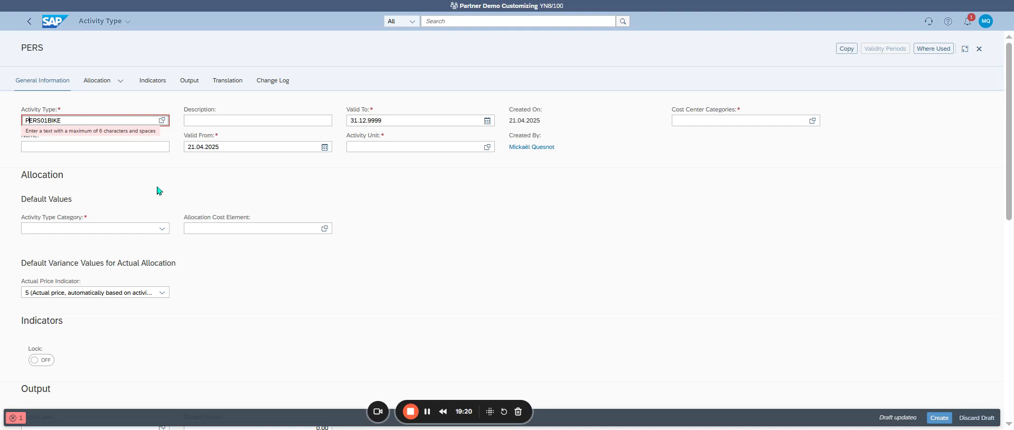
key(Left)
key(Left)
key(shift+Right)
key(shift+Right)
key(shift+Right)
key(shift+Right)
key(Delete)
key(Tab)
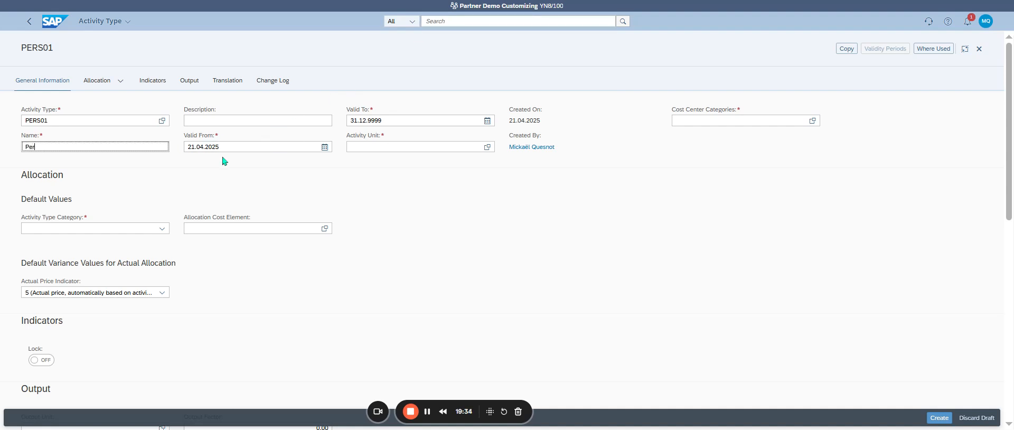
Step: Enter Person Hours 01 as the name of the activity type
text(son H)
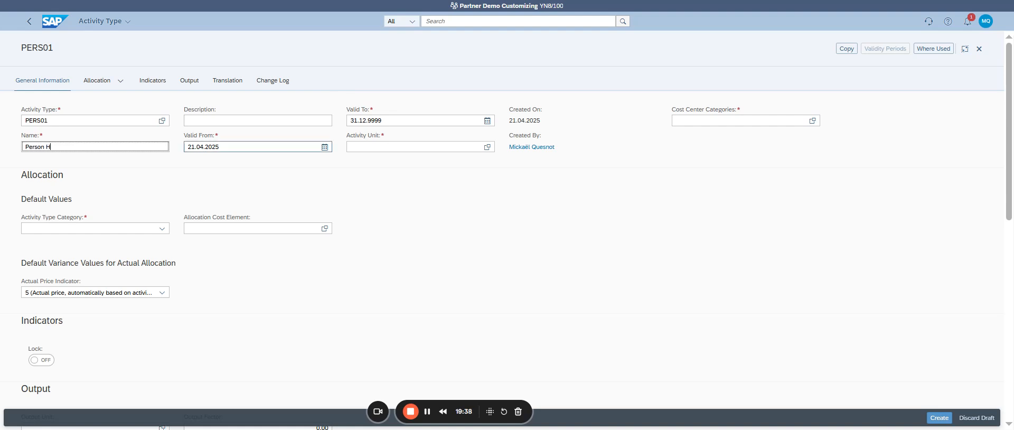
text(ours 01)
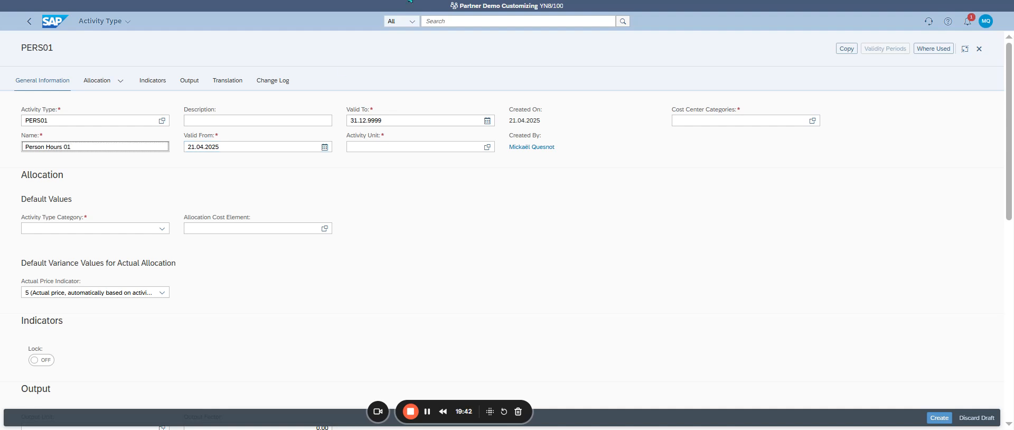
click(411, 1)
click(134, 147)
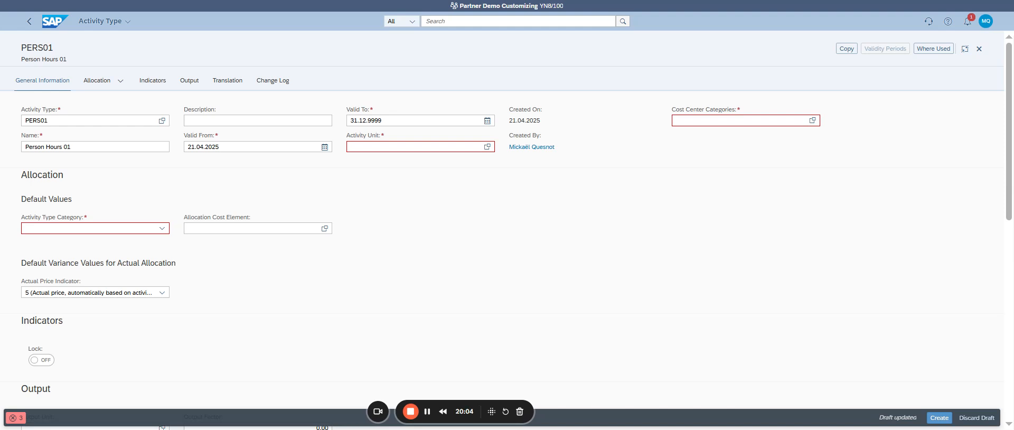
Step: Enter Personnel Hours 01 BIKE as the description of the activity type
click(240, 120)
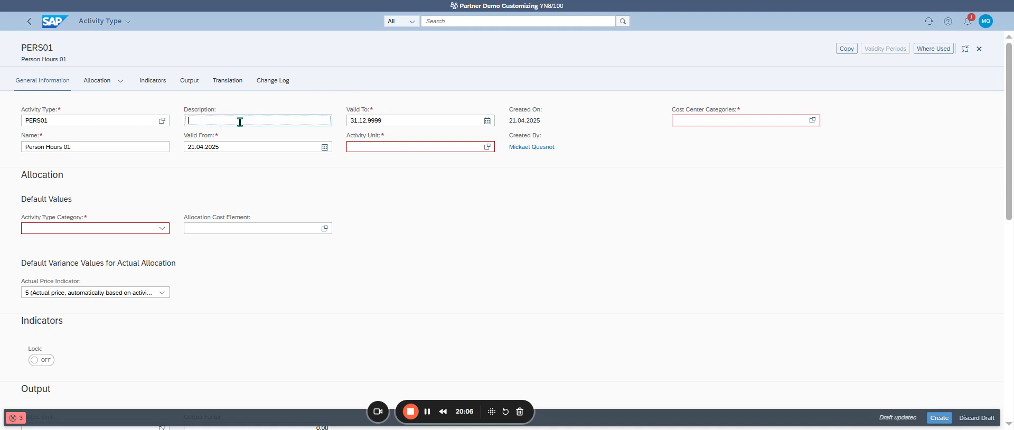
text(Personnel)
text(Hours)
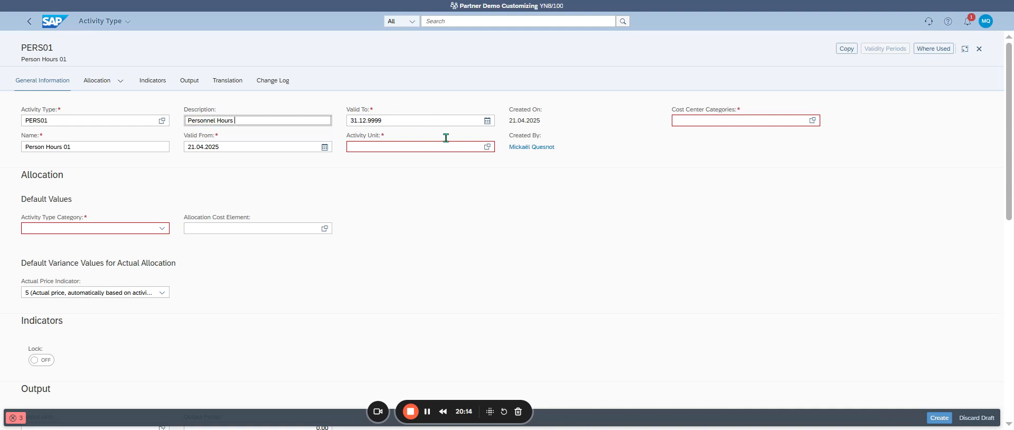
text( 01 BIKE)
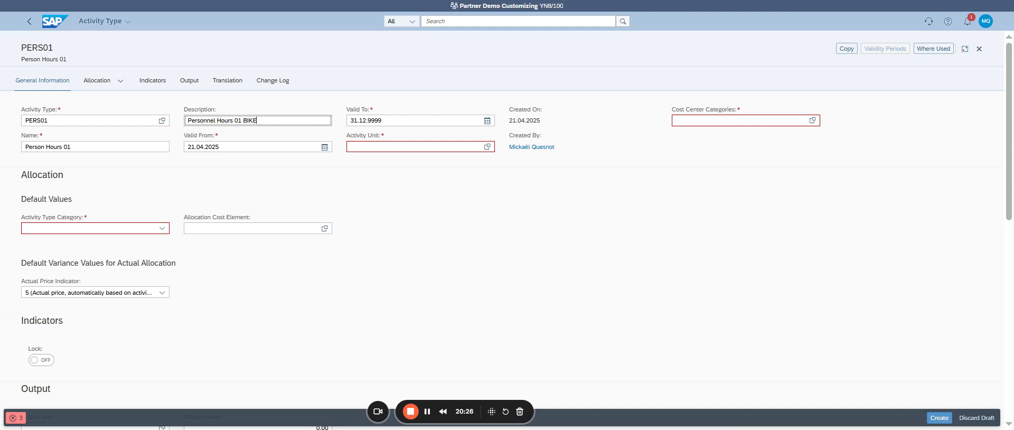
Step: Assign all cost center categories (*) to the activity type
click(812, 121)
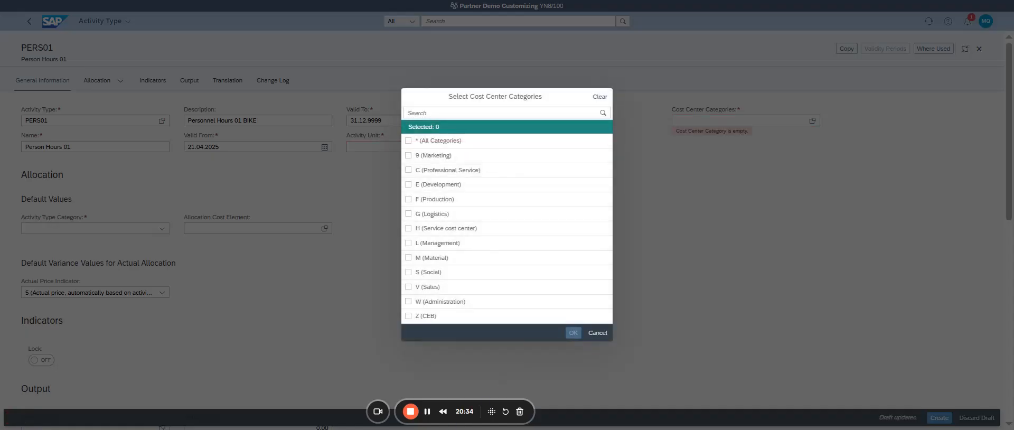
click(408, 140)
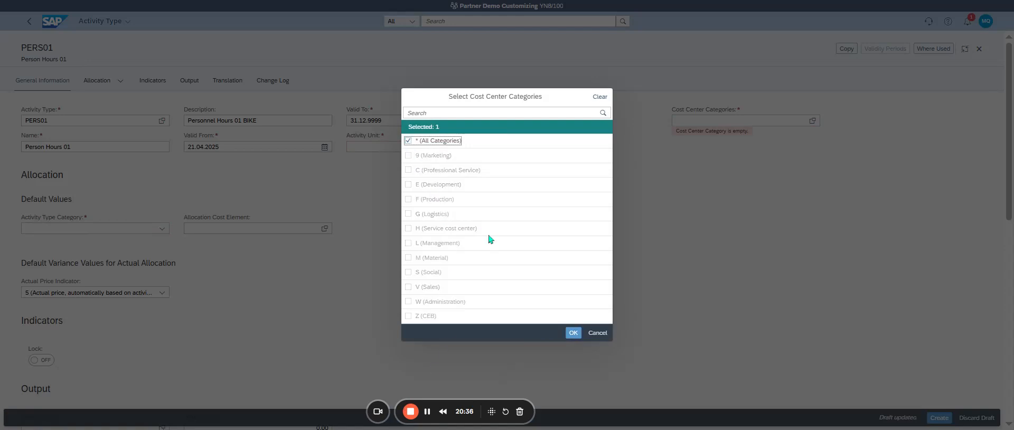
click(573, 333)
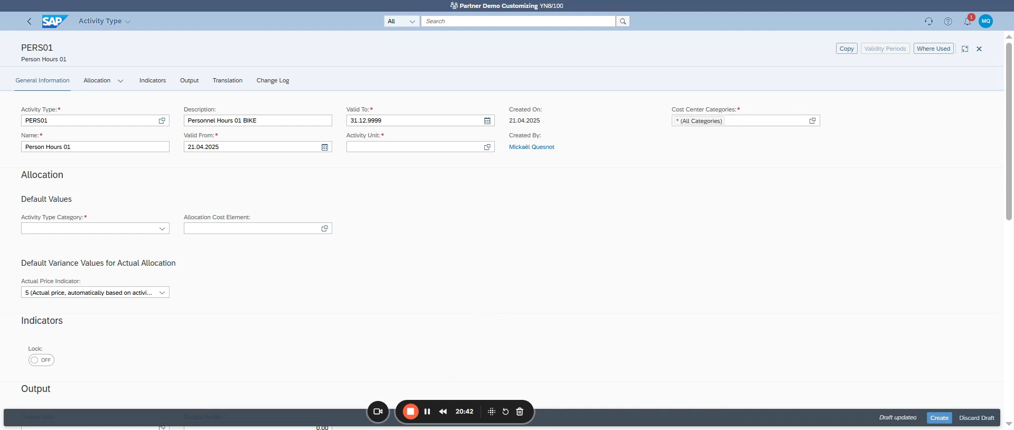
key(alt+Tab)
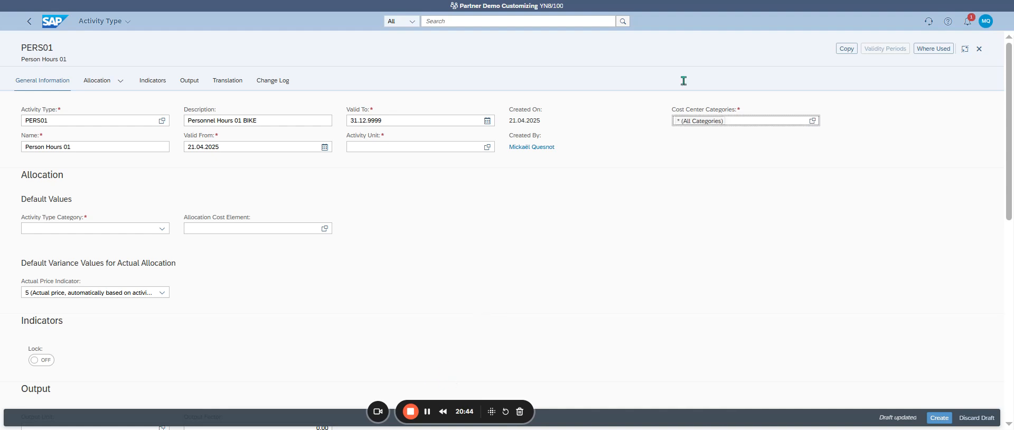
click(721, 2)
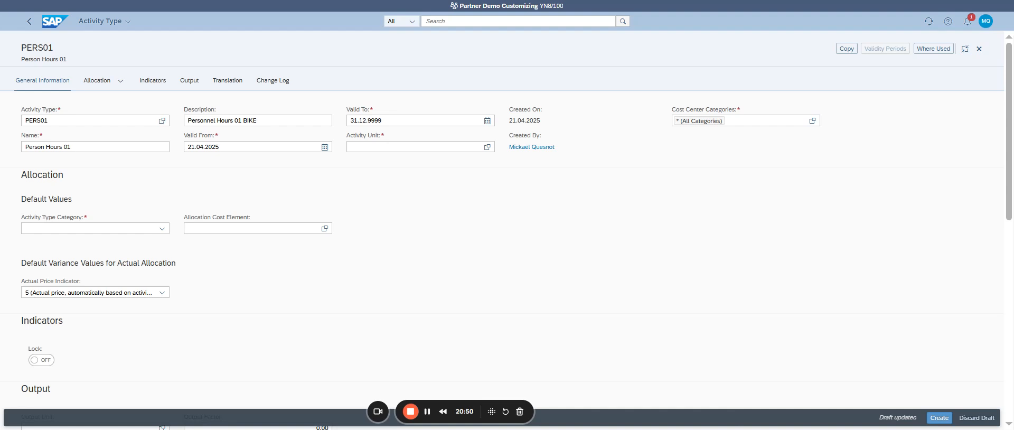
key(alt+Tab)
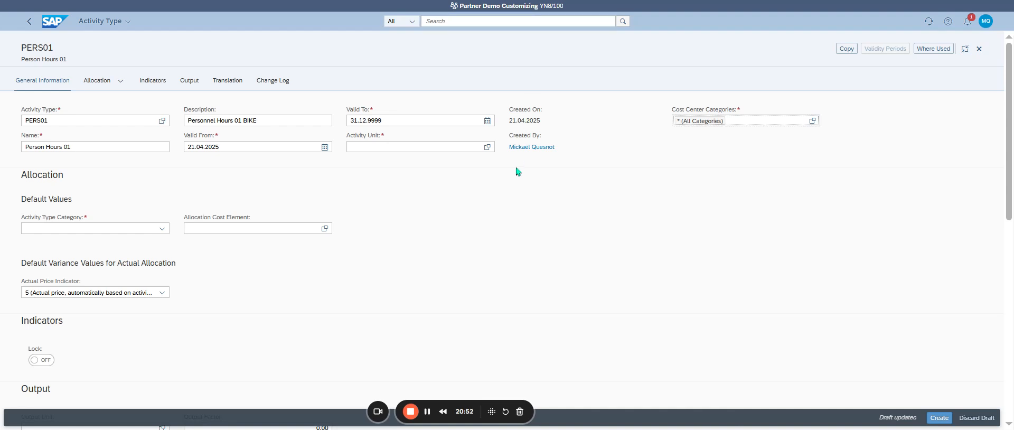
Step: Set the activity unit to H (Hours) and the activity type category to 1 (Manual entry, manual allocation)
click(486, 148)
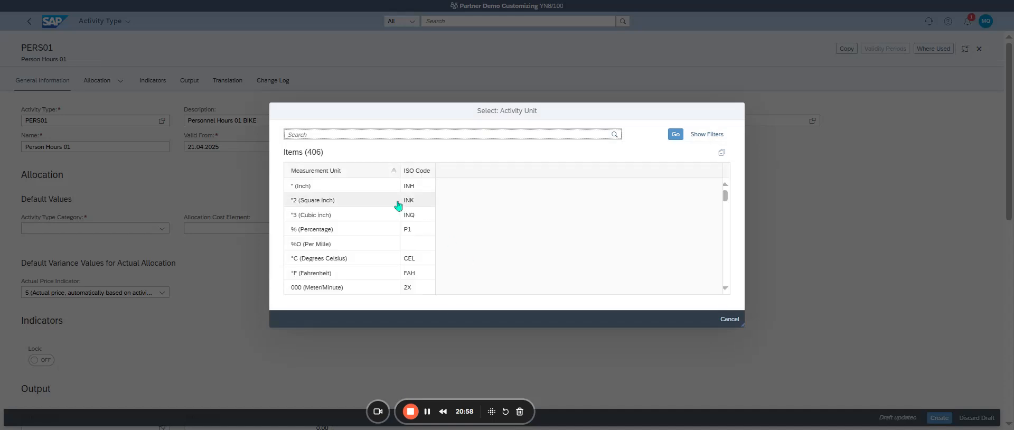
text(H)
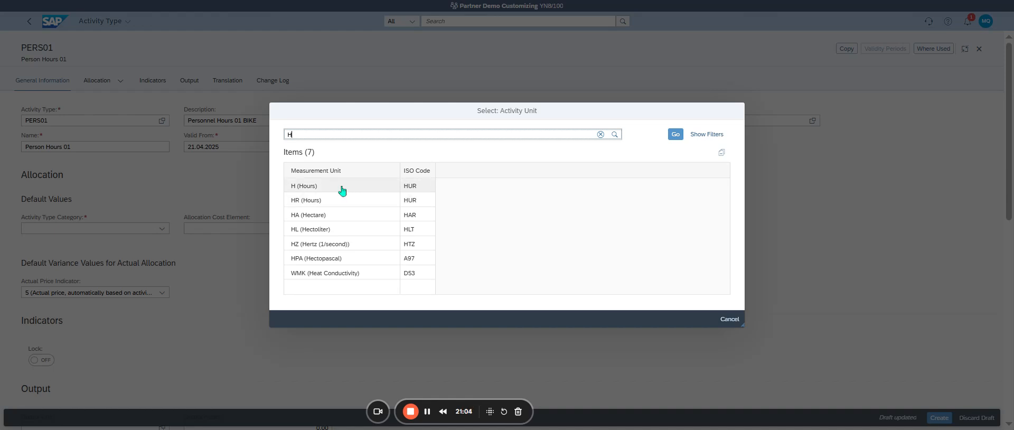
click(342, 190)
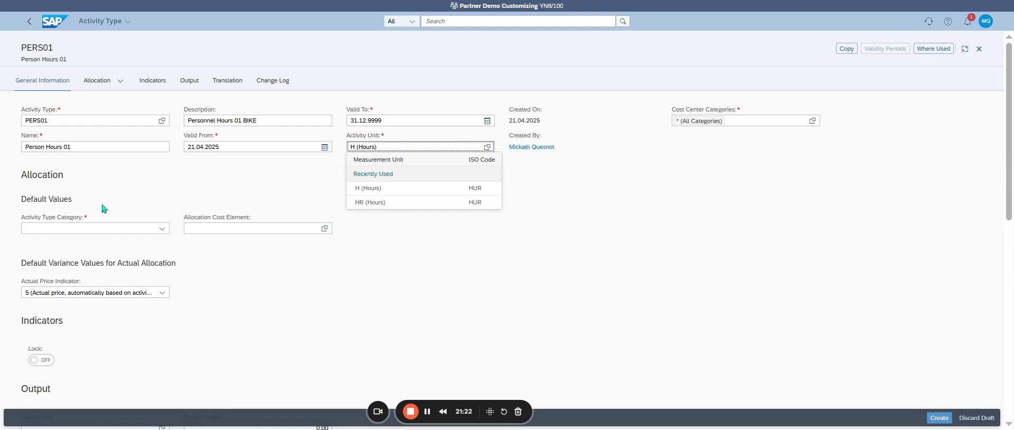
click(81, 223)
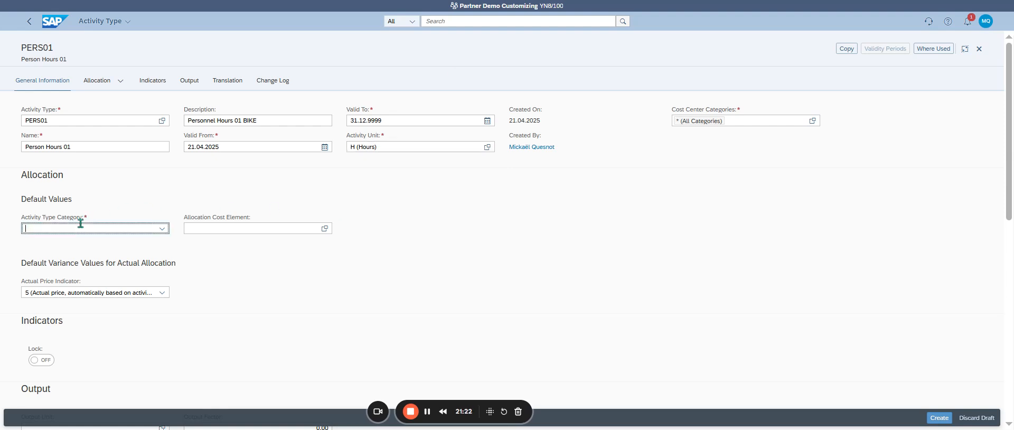
click(162, 228)
click(150, 241)
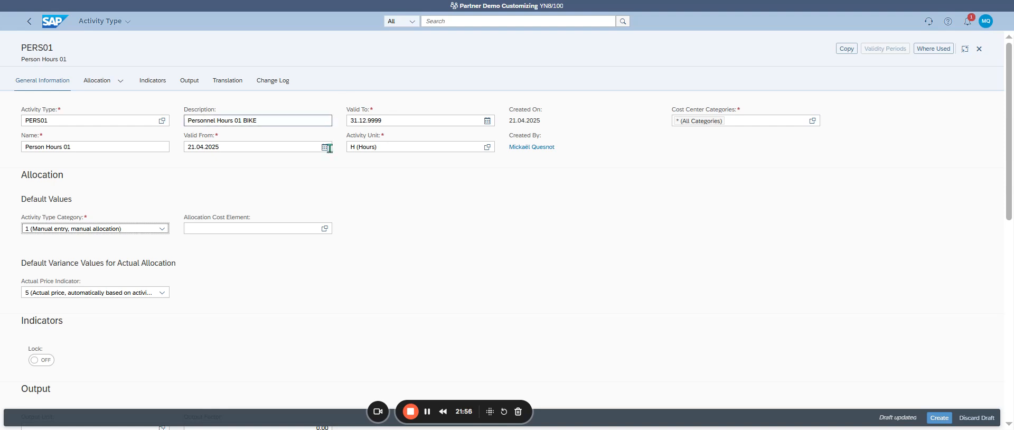
Step: Set the allocation cost element to 94311001 (Assembly working hrs)
click(201, 231)
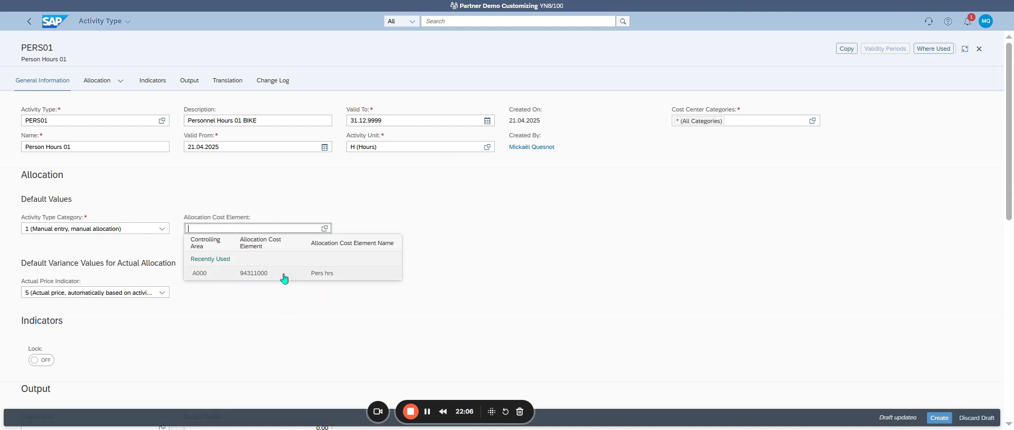
text(94)
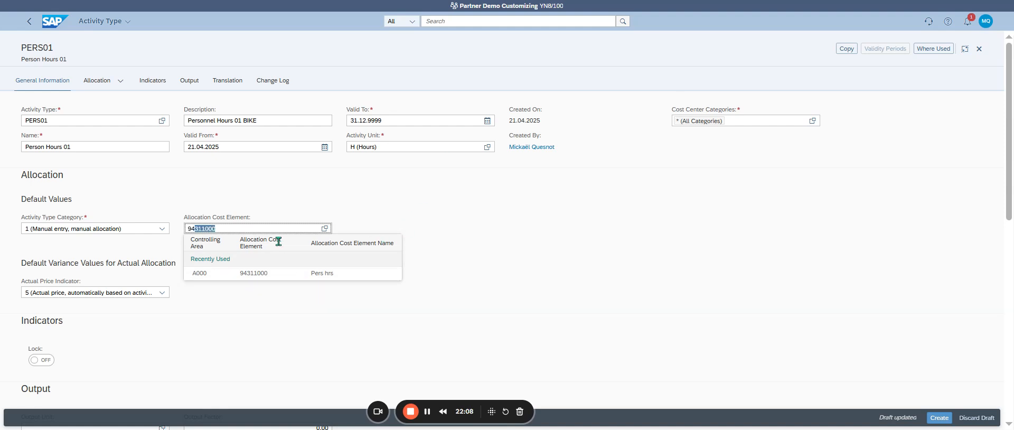
text(311)
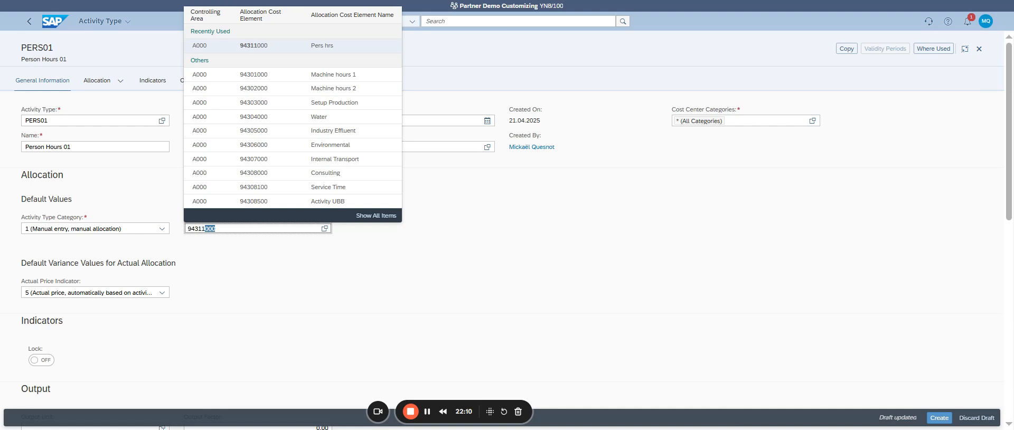
text(00)
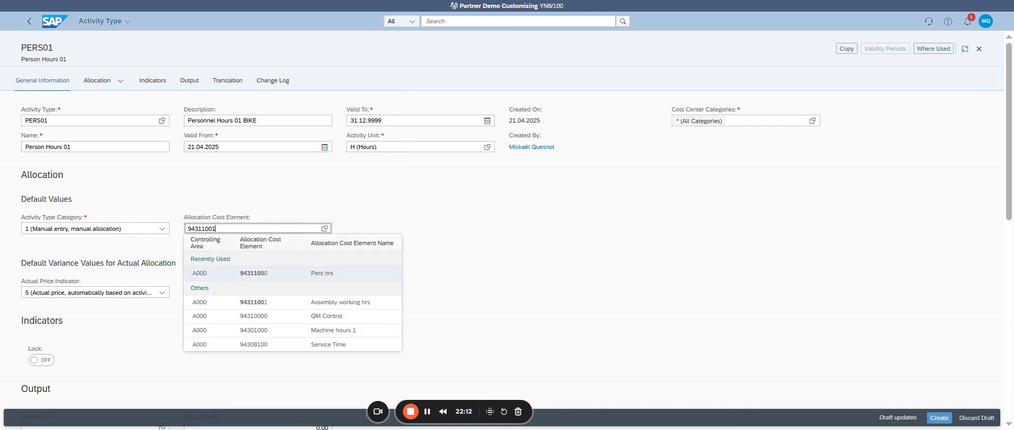
text(1)
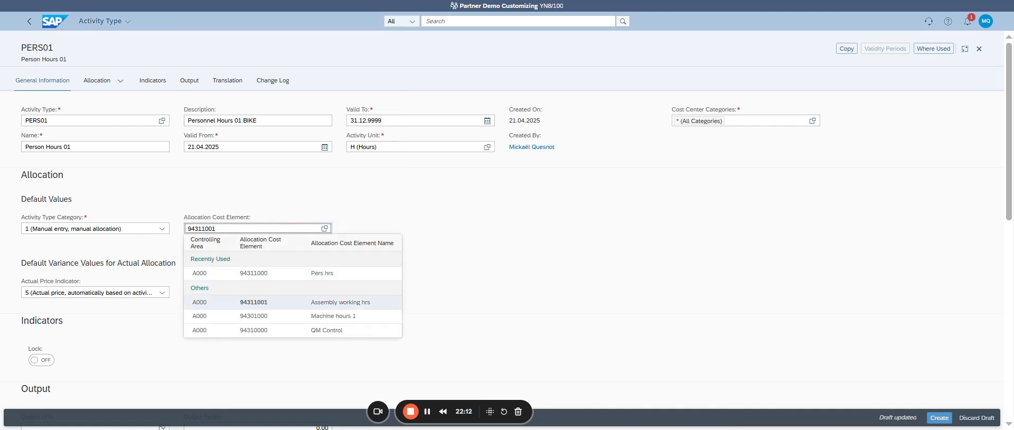
click(386, 305)
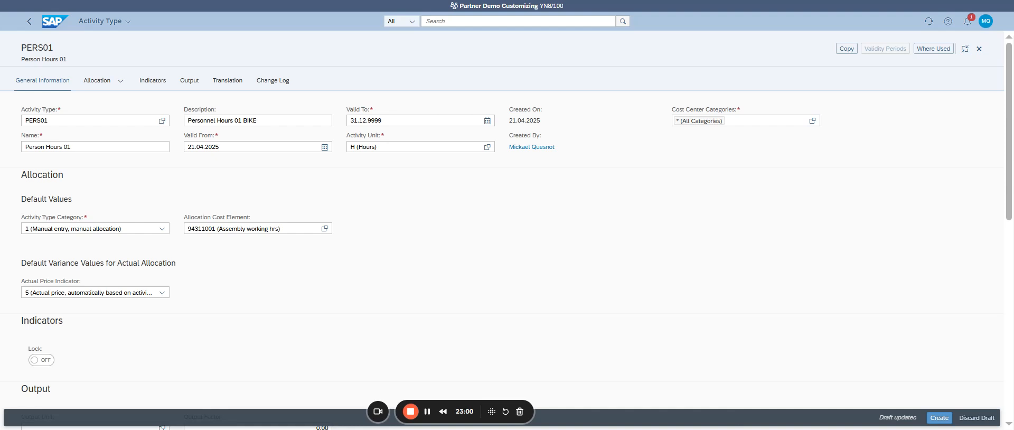
Step: Add a French (FR) translation line to the activity type with the name Person Hours 01
click(101, 84)
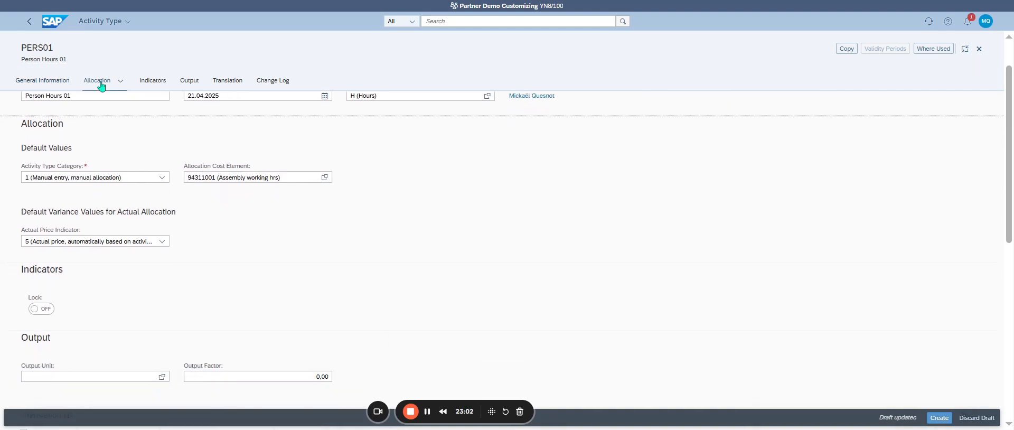
click(152, 84)
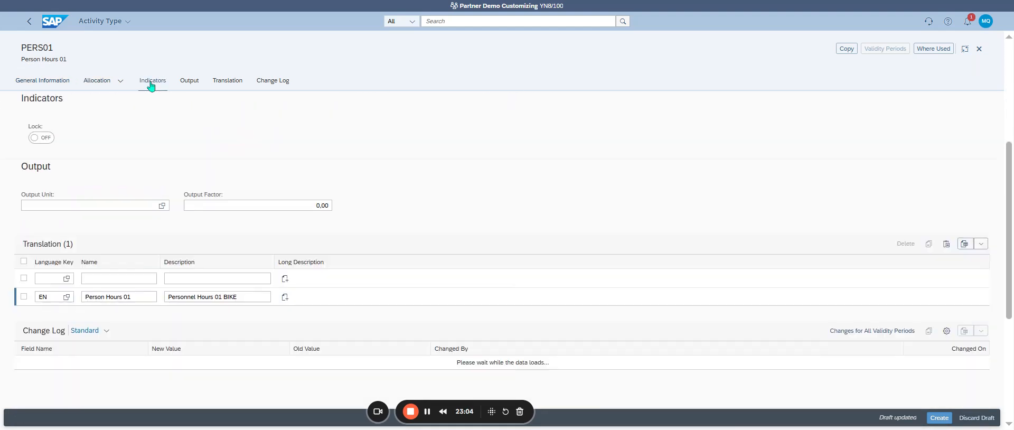
click(45, 278)
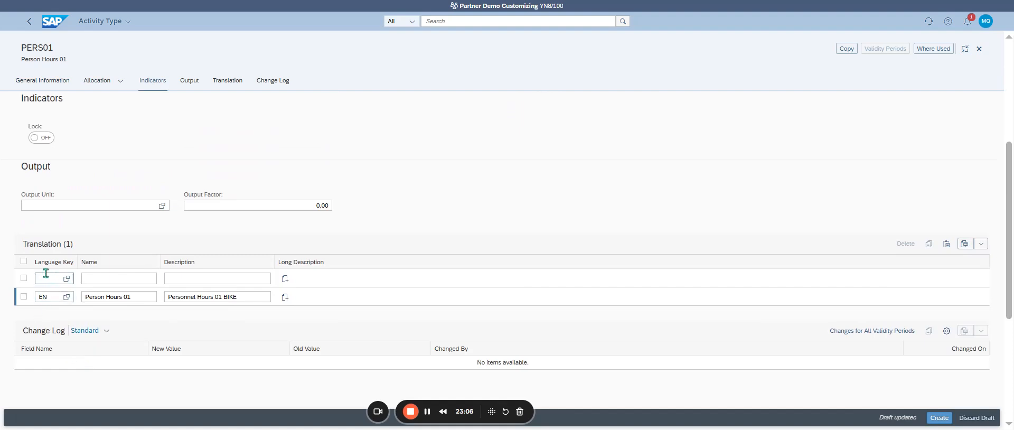
text(fr)
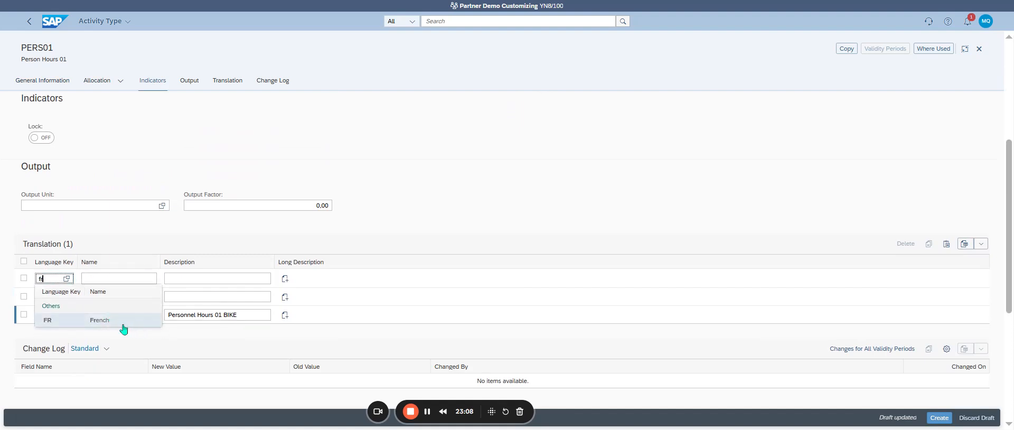
click(114, 324)
triple_click(121, 315)
key(ctrl+c)
click(124, 279)
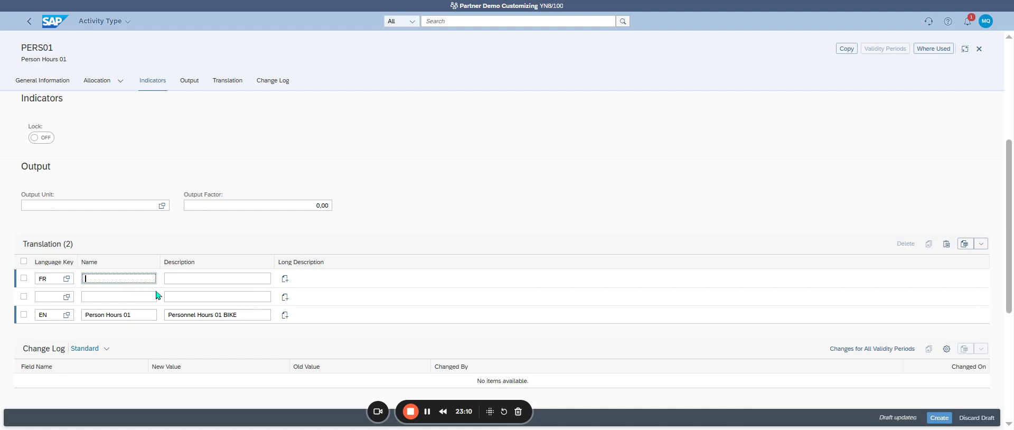
key(ctrl+v)
Step: Set the French description to Personnel Hours 01 BIKE and create the activity type
triple_click(211, 315)
click(215, 279)
key(ctrl+v)
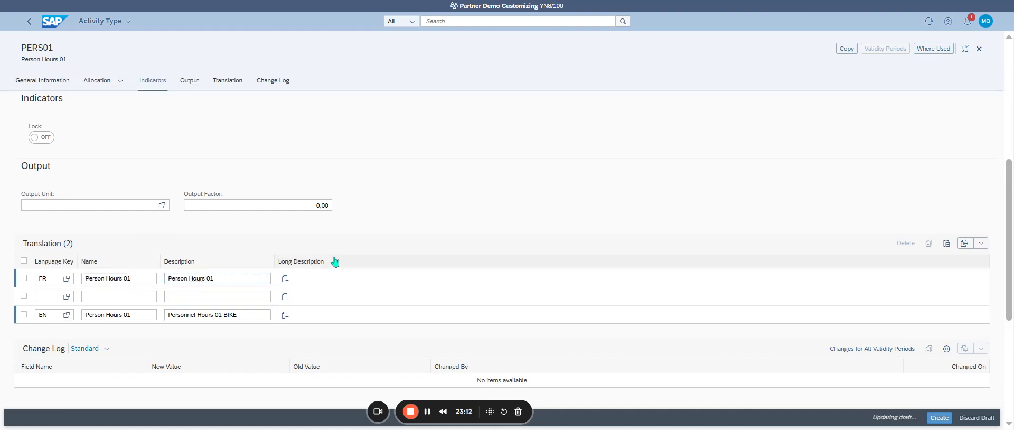
triple_click(208, 313)
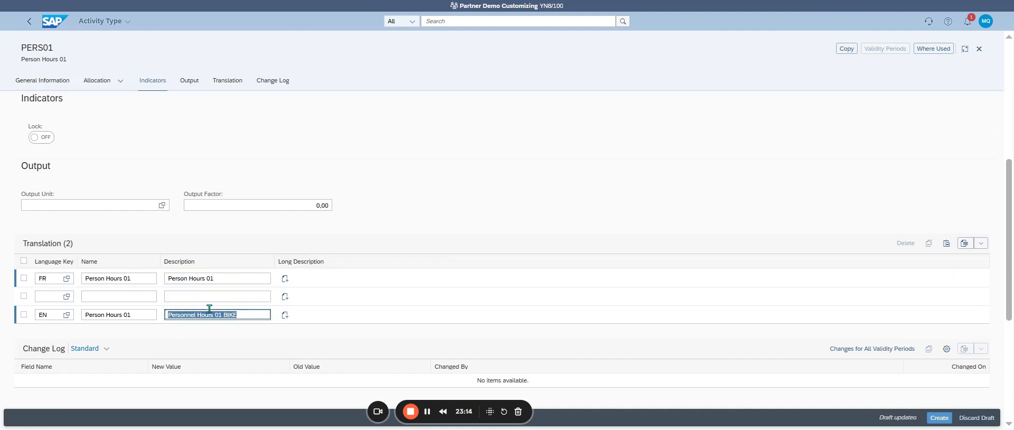
key(ctrl+c)
triple_click(211, 278)
key(ctrl+v)
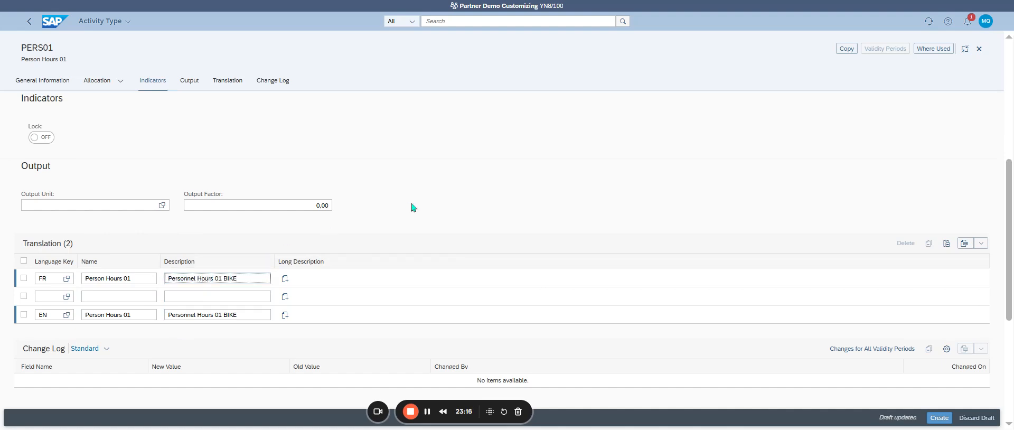
click(940, 419)
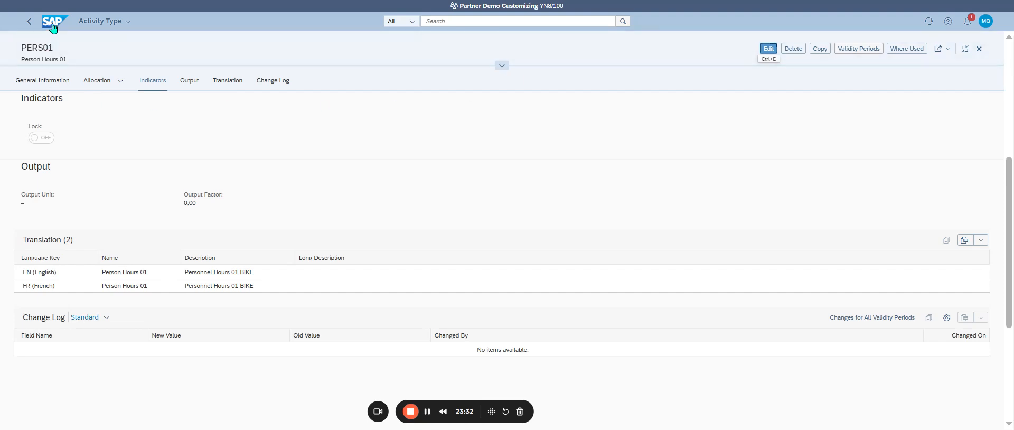
Step: Return to the activity types list and filter it by activity unit H (Hours)
click(29, 22)
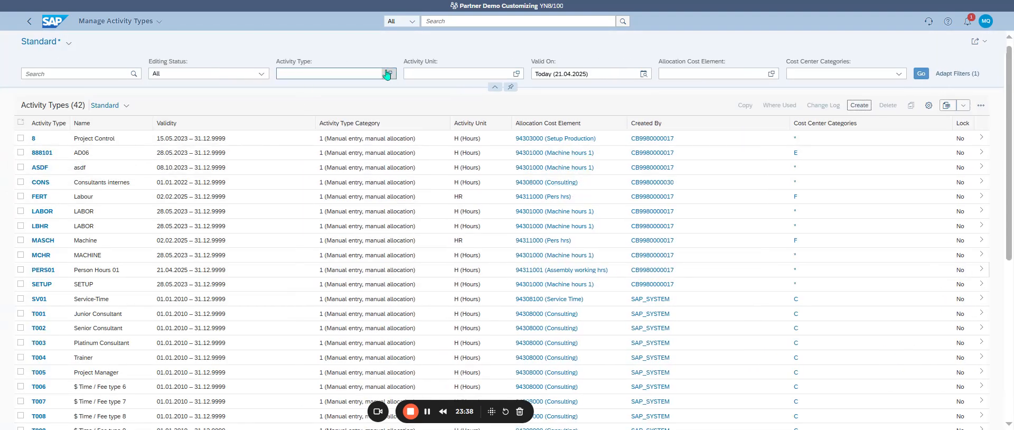
click(456, 70)
key(Down)
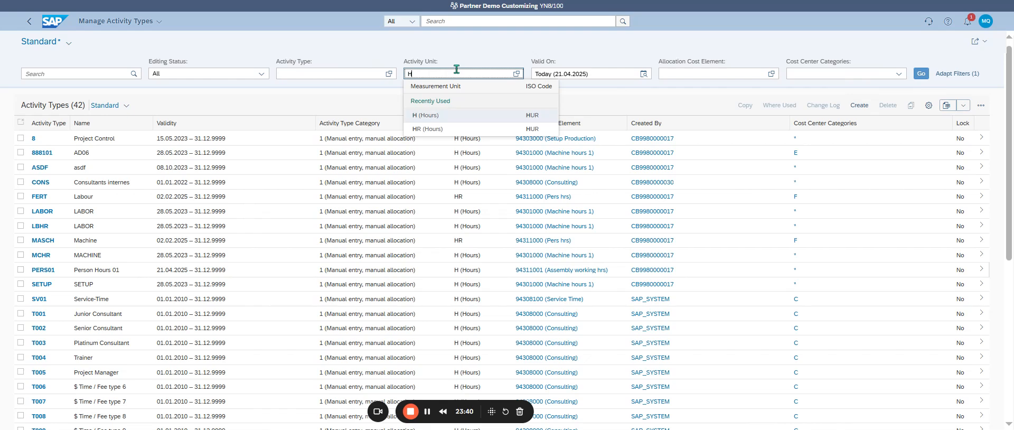
key(Return)
click(921, 74)
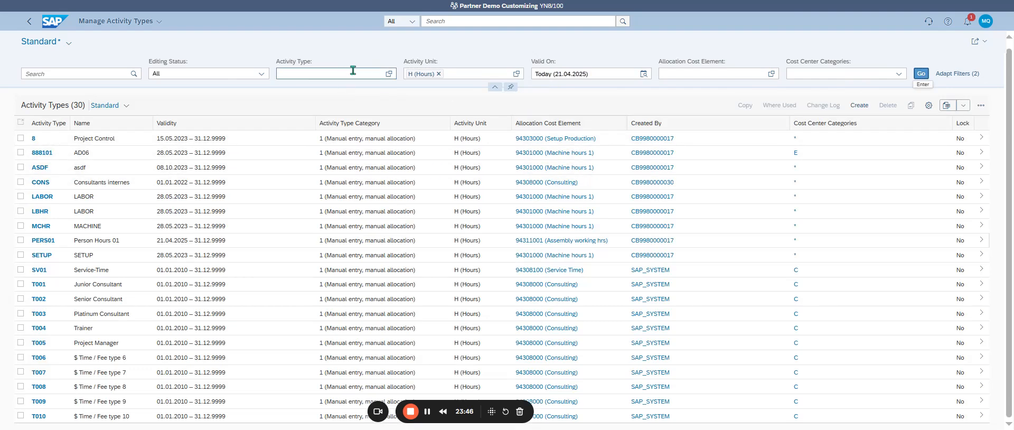
Step: Filter the list by activity types matching P* and return to the home page
click(389, 73)
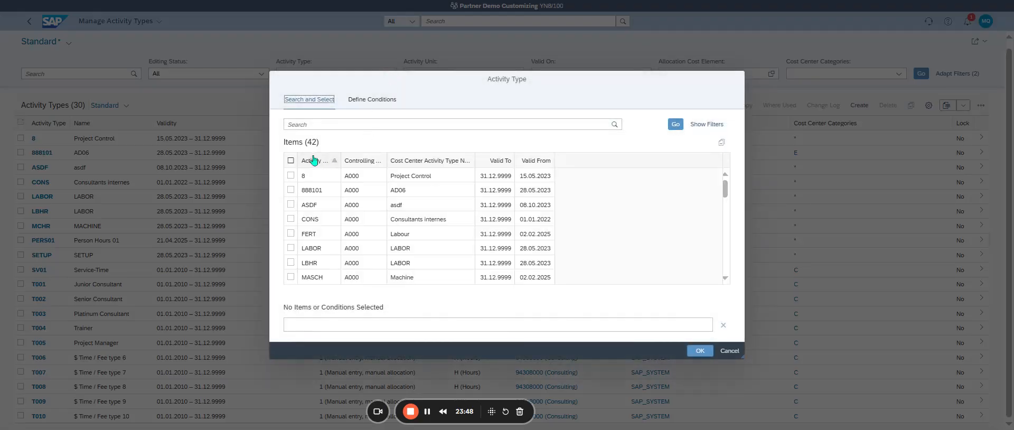
click(730, 351)
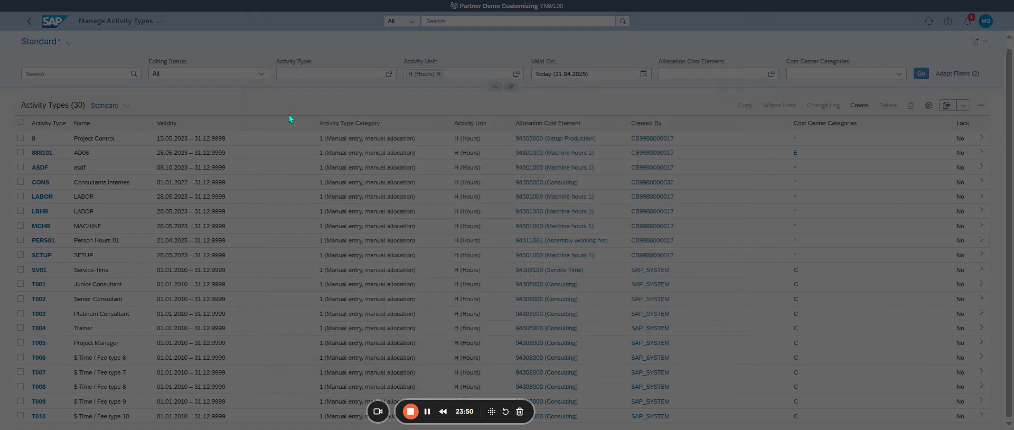
text(P*)
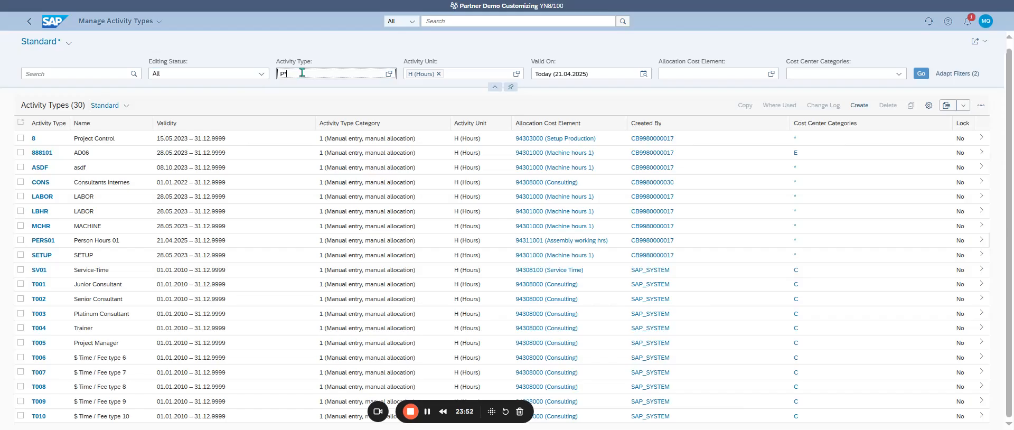
key(Return)
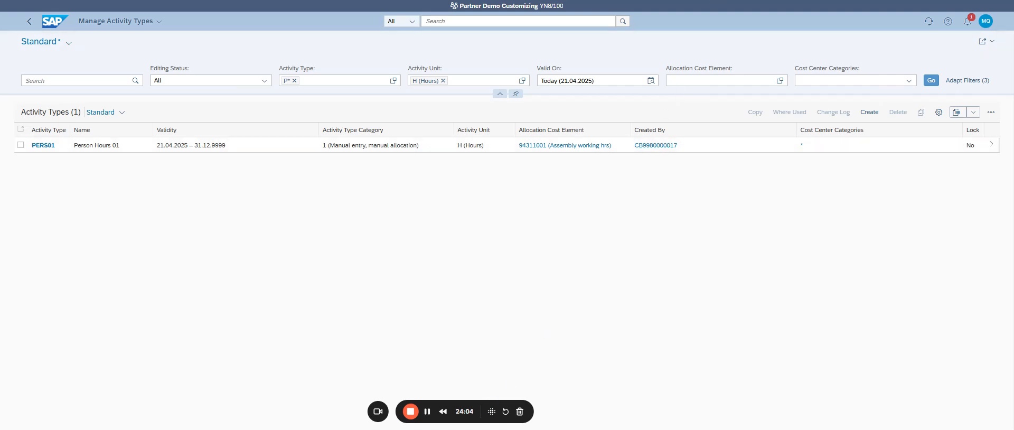
click(57, 34)
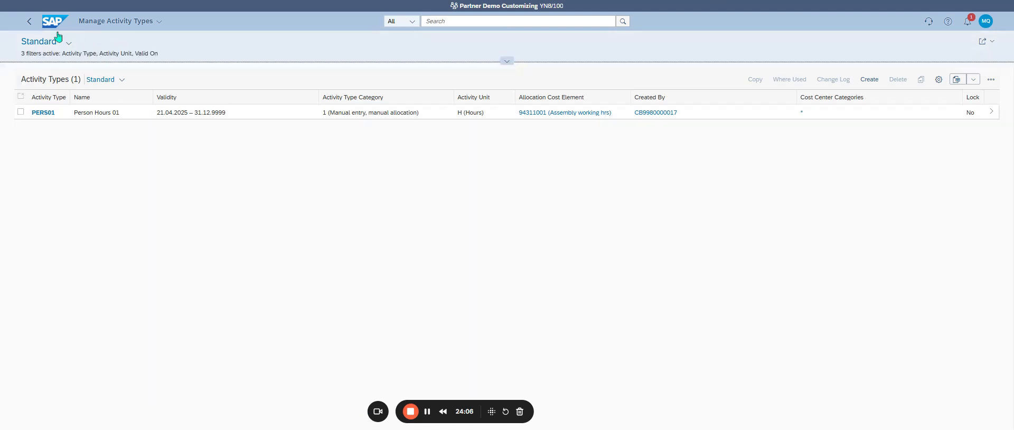
click(47, 24)
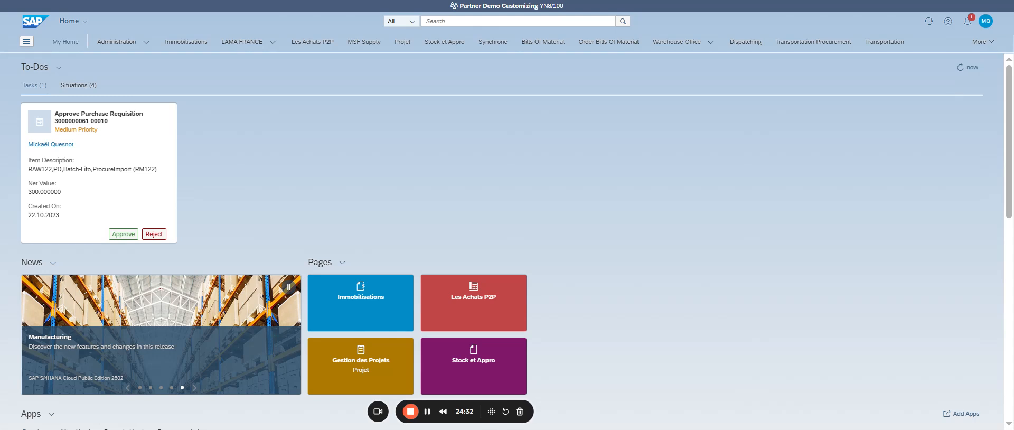
Step: Search the apps for "set planner" and clear the search text
click(438, 22)
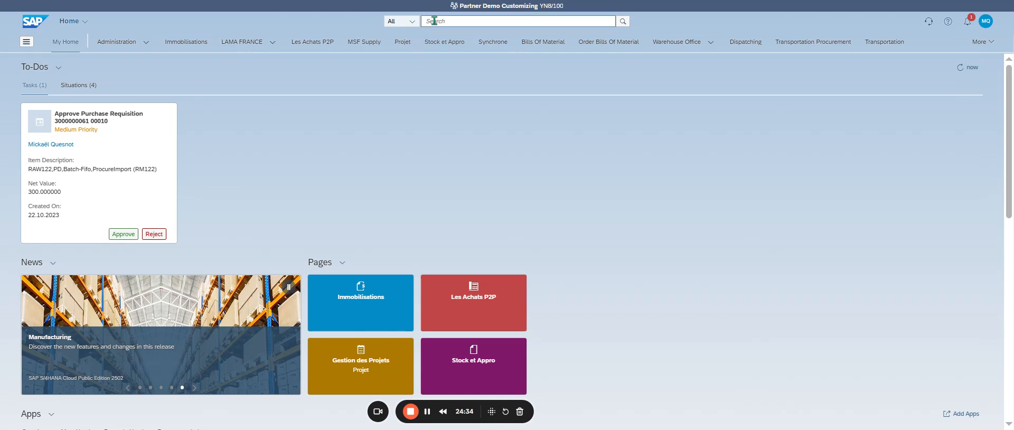
text(set plann)
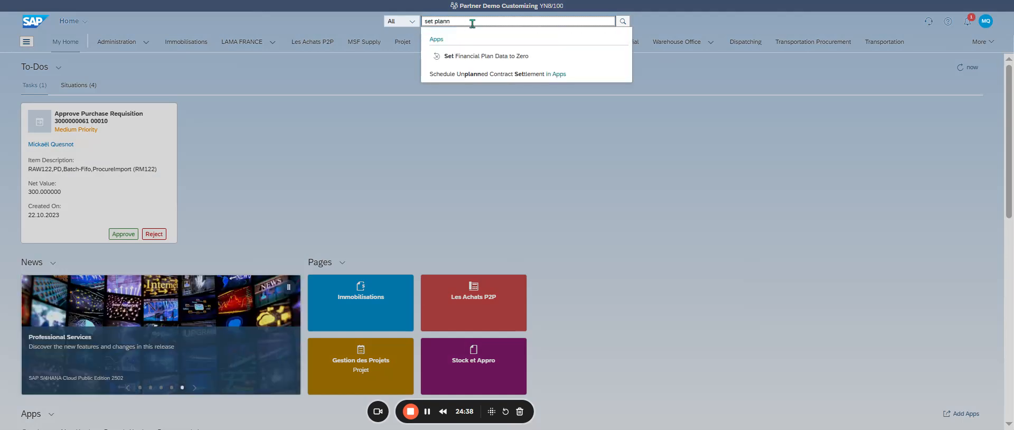
text(er)
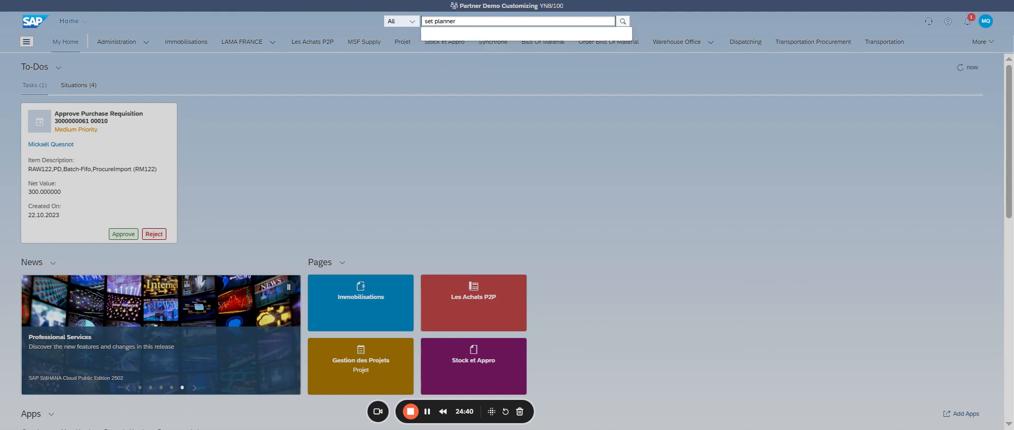
key(BackSpace)
key(BackSpace)
key(BackSpace)
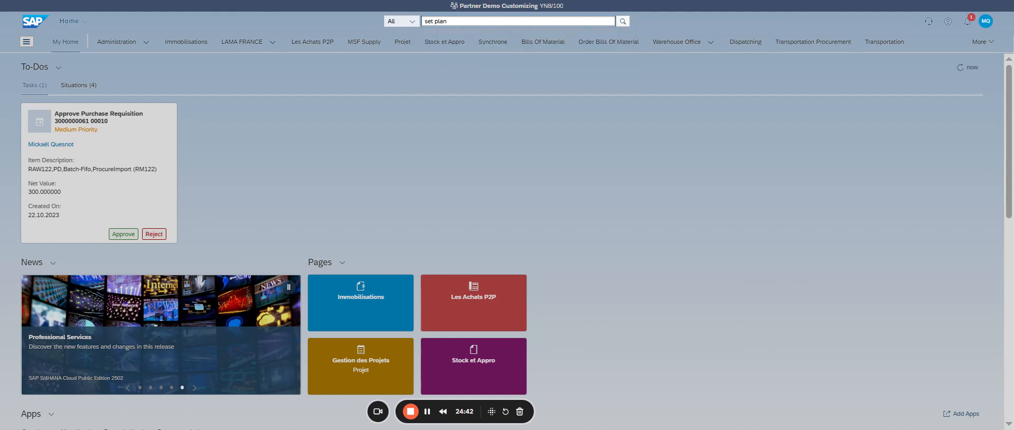
key(BackSpace)
key(BackSpace)
key(BackSpace)
key(BackSpace)
key(BackSpace)
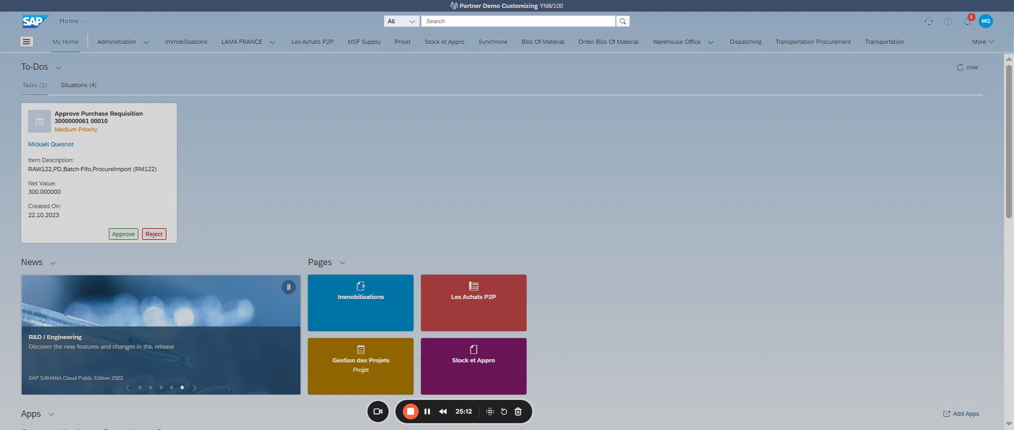
Step: Search the apps for "edit price" and leave the search
click(460, 21)
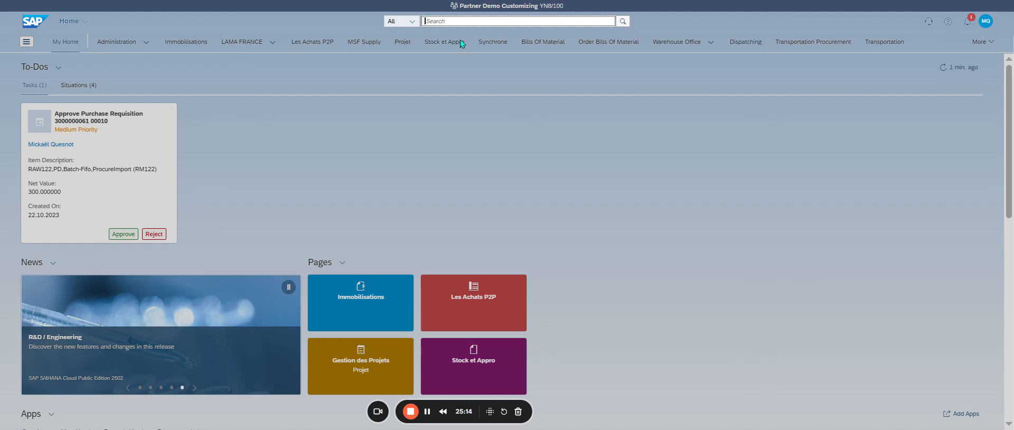
text(edit price)
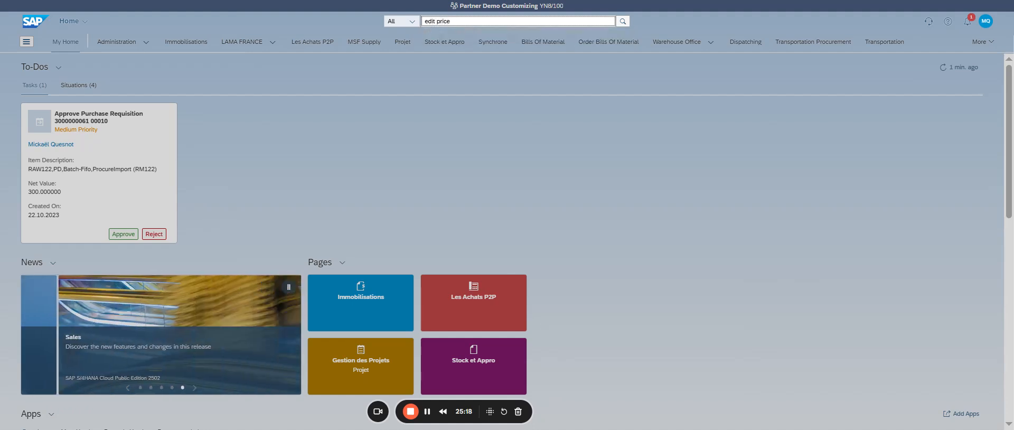
key(Escape)
click(665, 5)
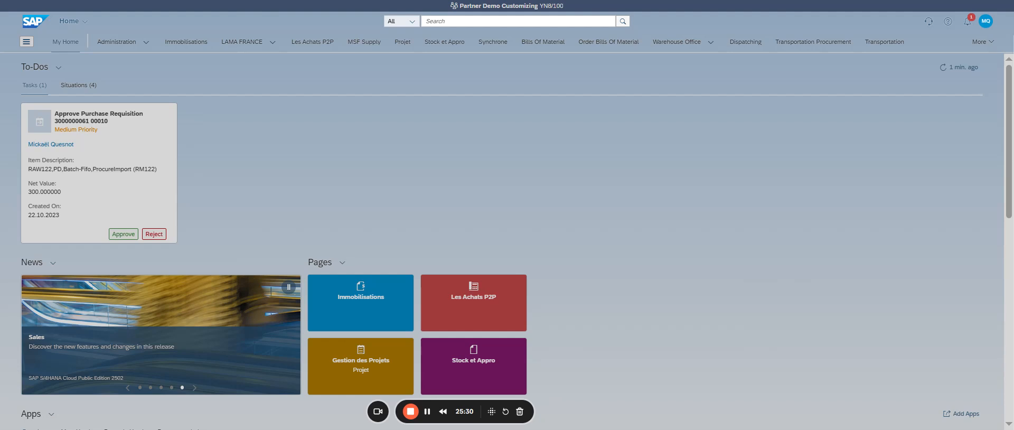
Step: Search the apps for "Activity Types" and for "planned rate"
click(467, 22)
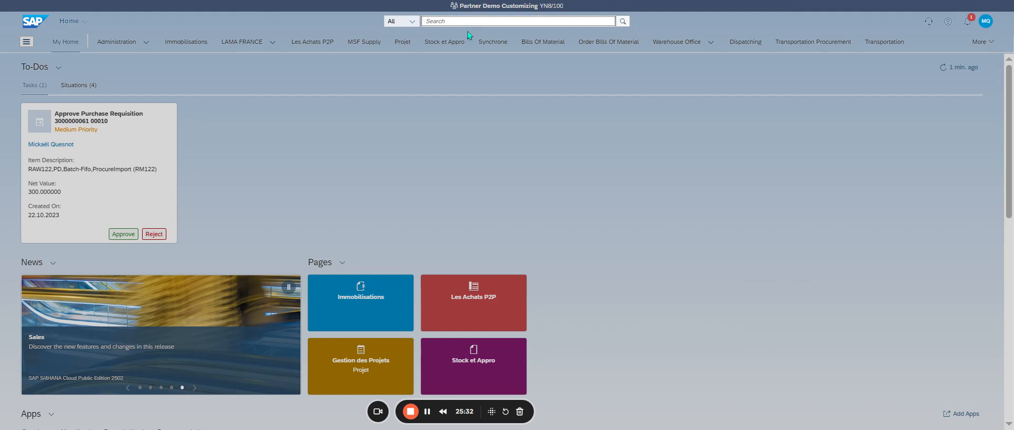
key(ctrl+v)
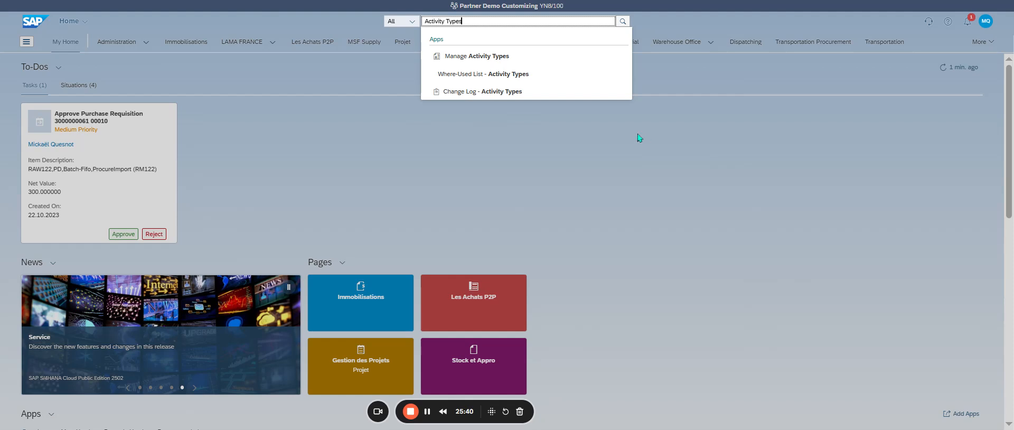
triple_click(472, 21)
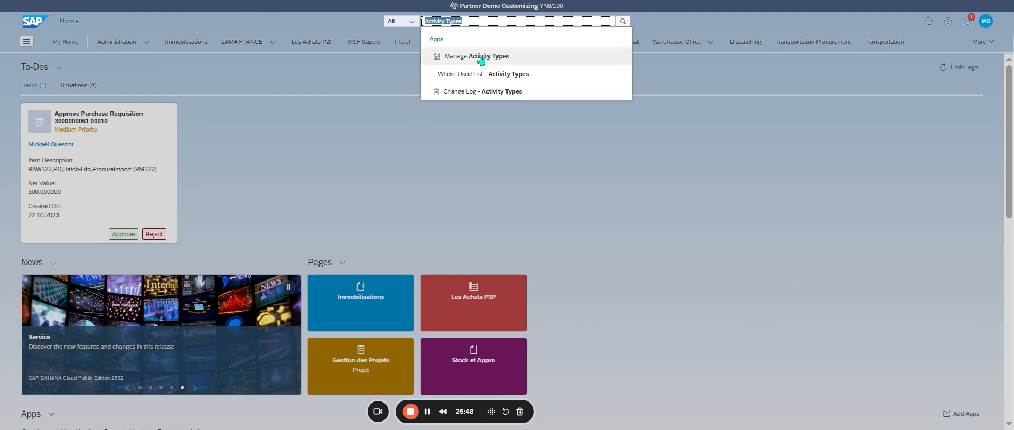
text(planned rate)
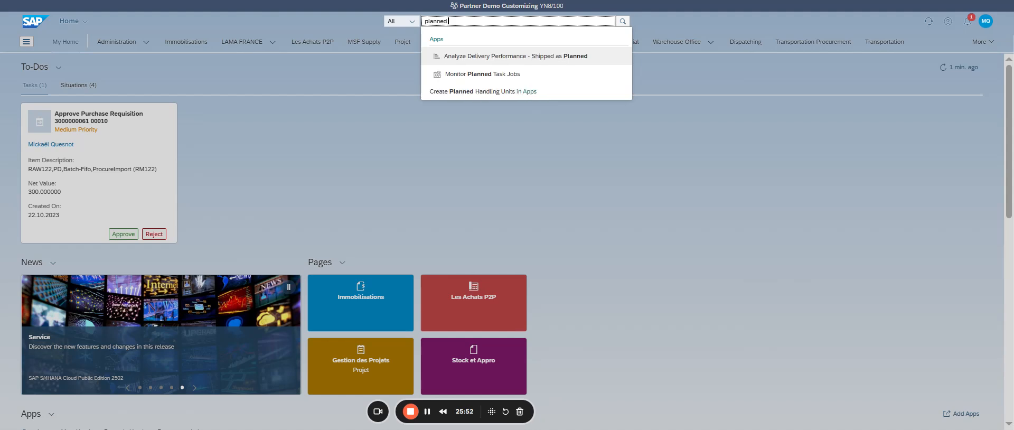
key(Return)
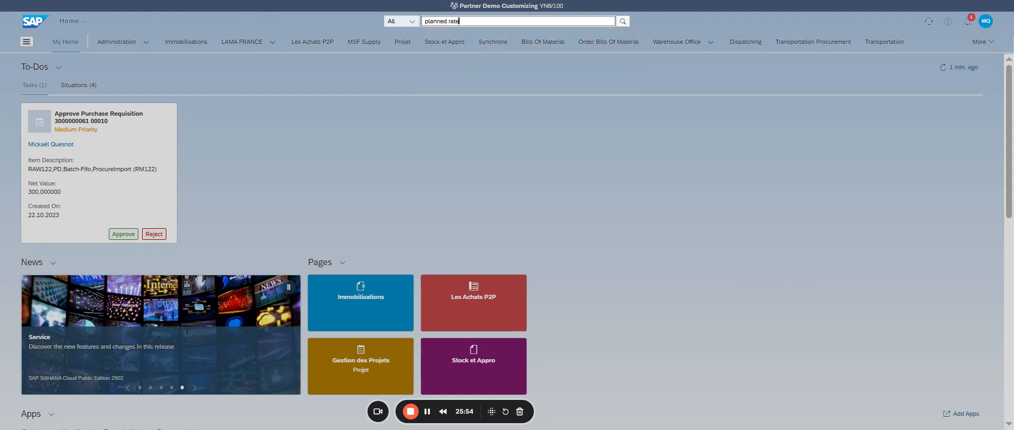
Step: Shorten the app search to "rate"
key(BackSpace)
key(BackSpace)
key(BackSpace)
key(BackSpace)
key(BackSpace)
key(BackSpace)
key(BackSpace)
key(BackSpace)
key(BackSpace)
key(BackSpace)
key(BackSpace)
text(rate)
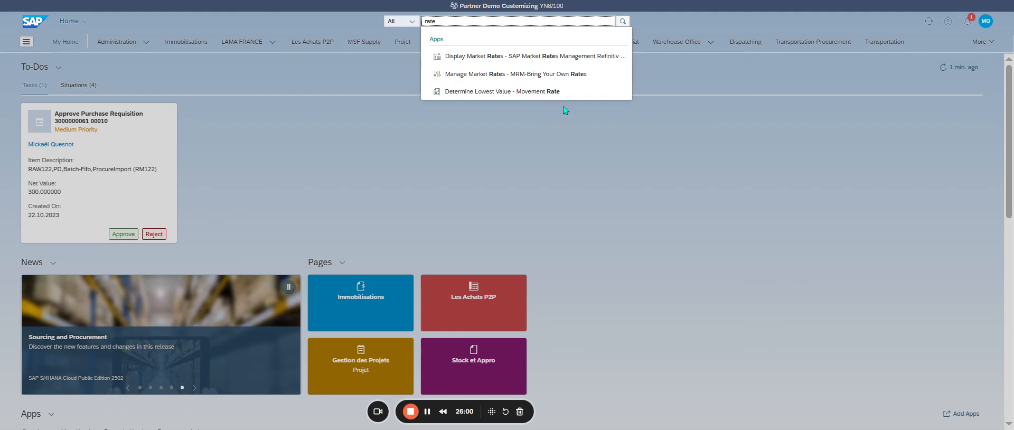
Step: Look through the recently used apps for one that maintains activity rates, and close the list
click(986, 21)
click(972, 64)
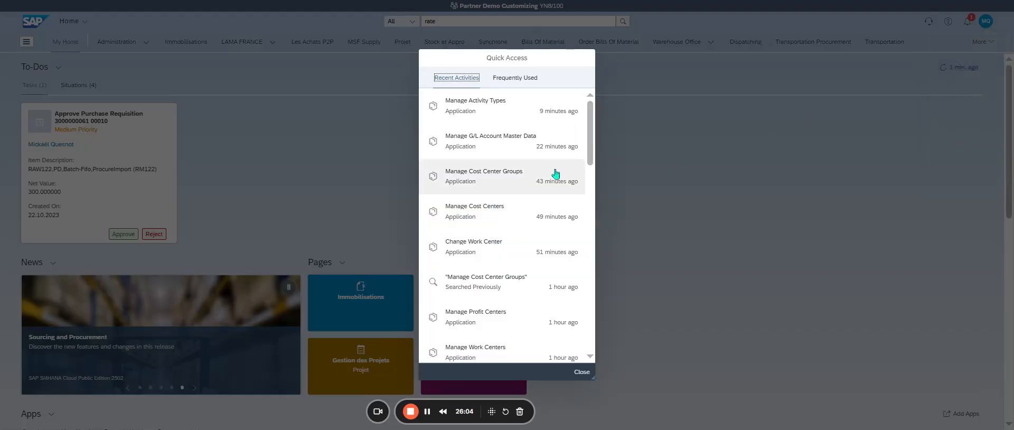
scroll(539, 164, down, 10)
scroll(539, 163, down, 10)
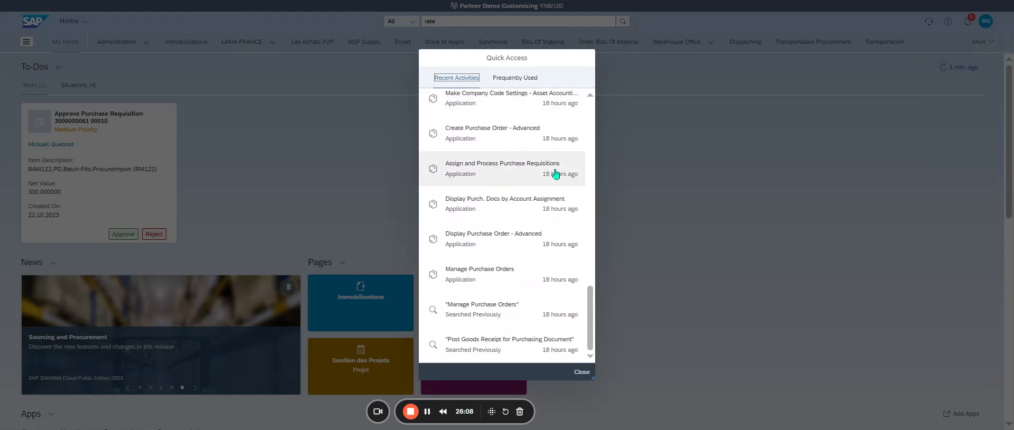
click(581, 372)
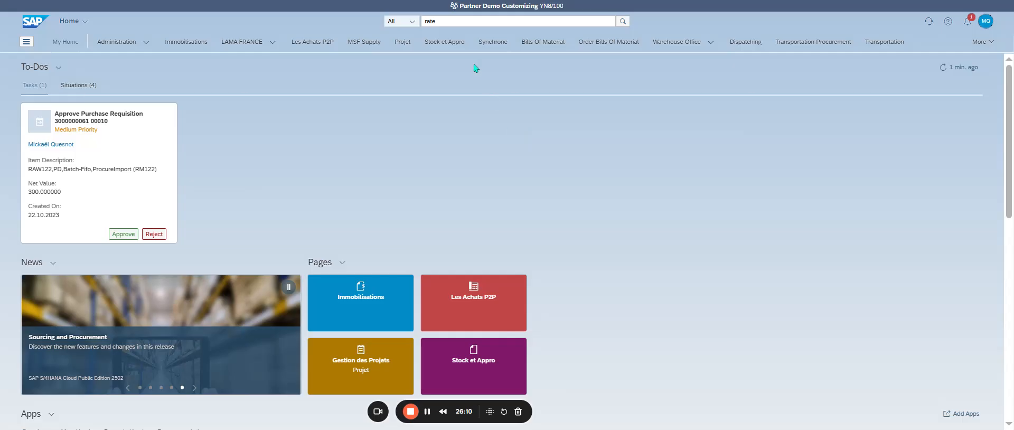
Step: Search the apps for "manage rate"
key(BackSpace)
key(BackSpace)
key(BackSpace)
key(BackSpace)
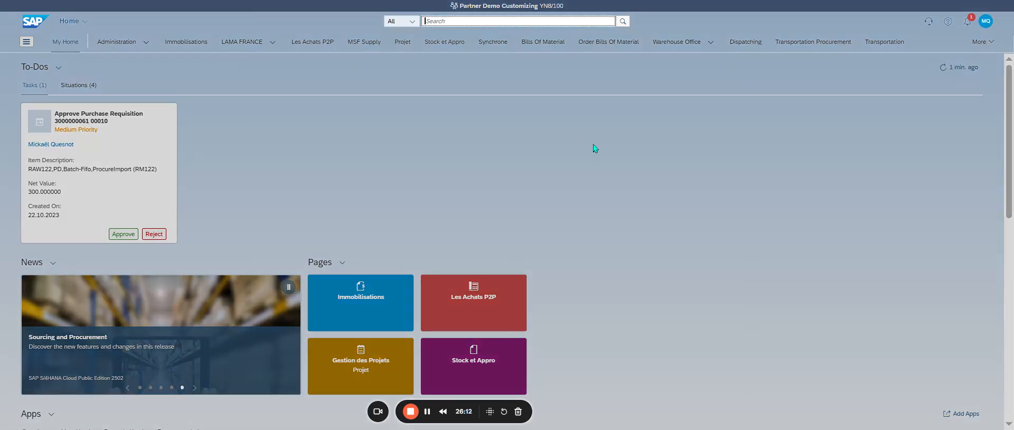
text(manage rate)
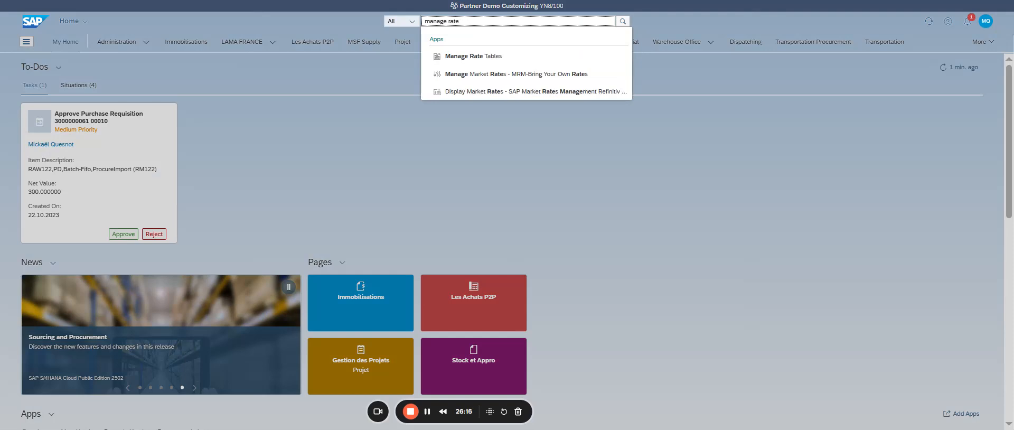
Step: Search the apps for "manage planned rates" and leave the search
key(BackSpace)
key(BackSpace)
key(BackSpace)
key(BackSpace)
text(planned ra)
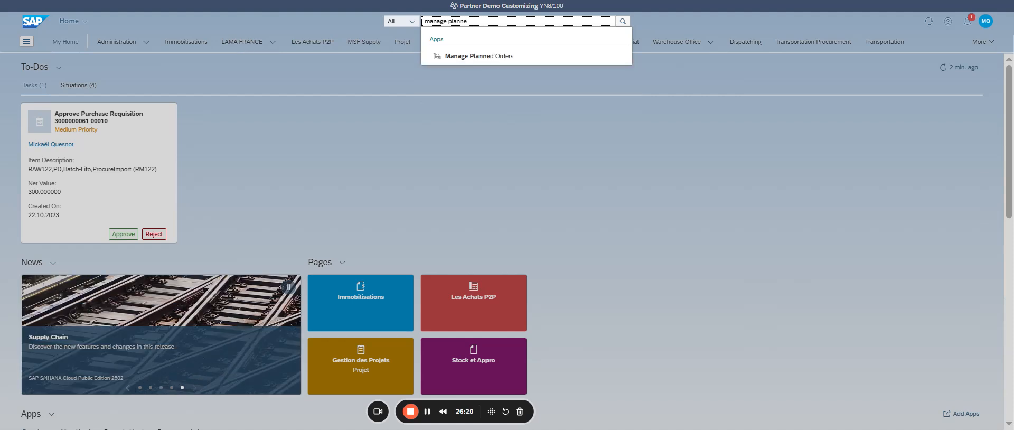
text(tes)
key(ctrl+BackSpace)
key(ctrl+BackSpace)
key(ctrl+BackSpace)
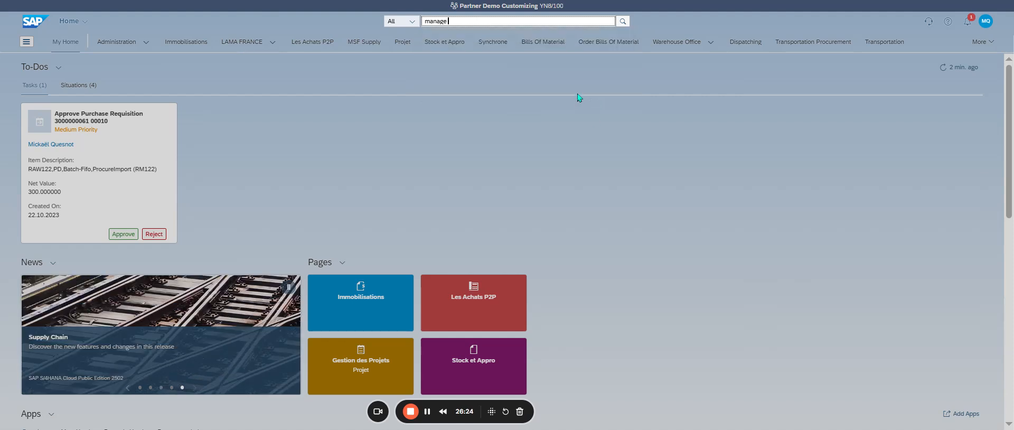
click(682, 4)
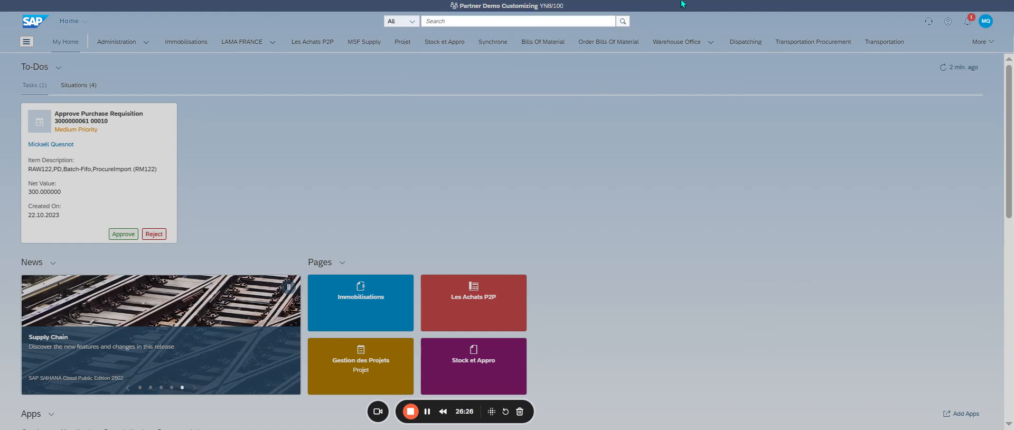
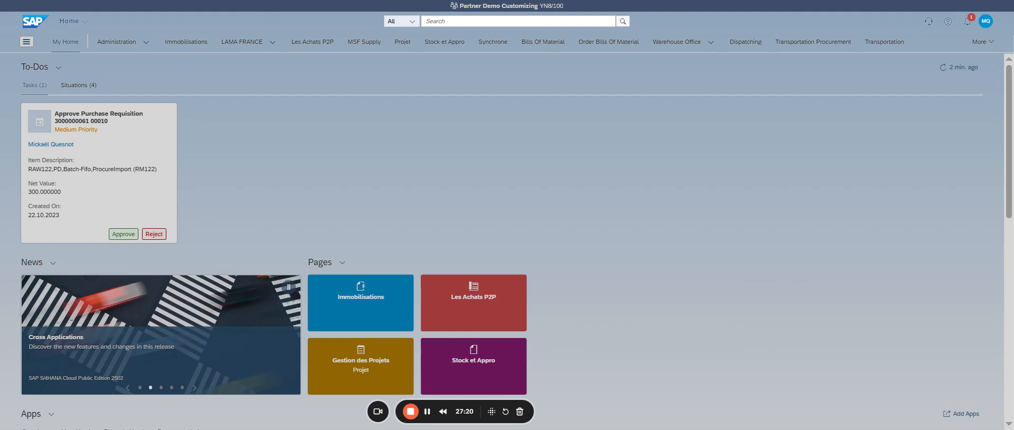
Step: Search the apps for "Manage Cost Rates" and open Manage Cost Rates - Plan
click(480, 21)
text(Manage Cost Rates - Plan)
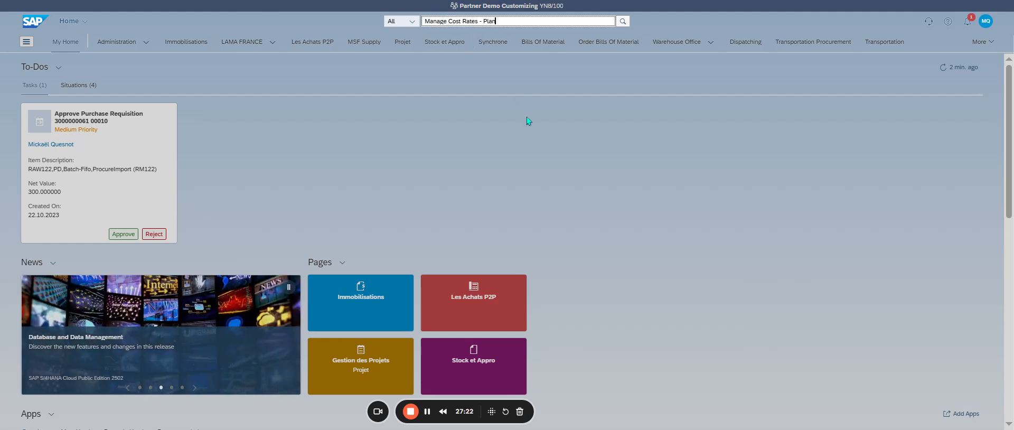
key(BackSpace)
key(BackSpace)
key(BackSpace)
key(BackSpace)
key(BackSpace)
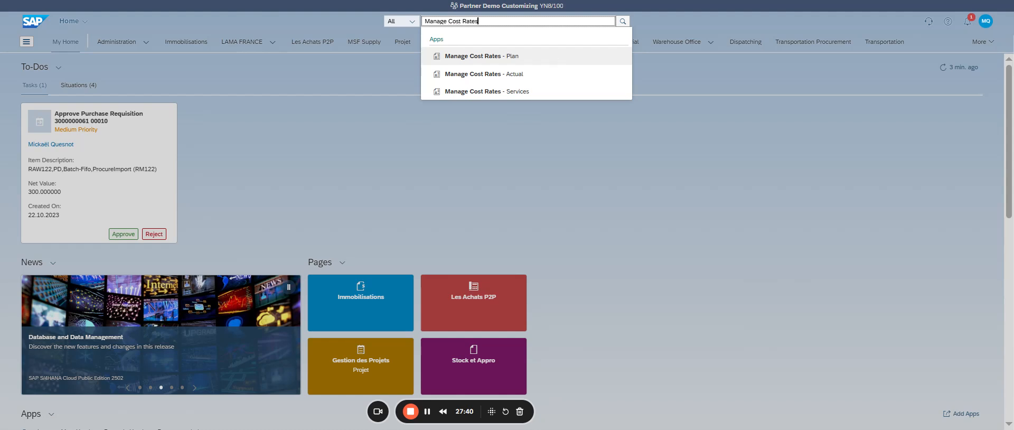
click(555, 59)
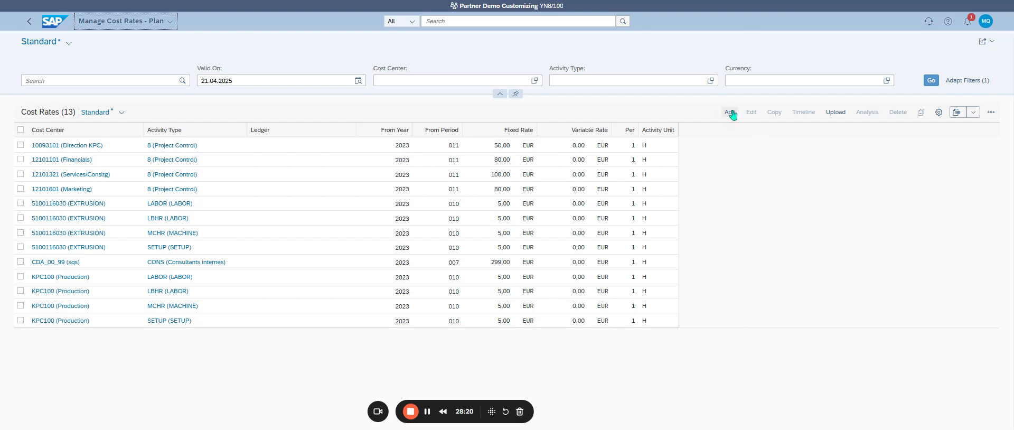
Step: Start a new planned cost rate and set its cost center to WC00 (Assembly)
click(731, 113)
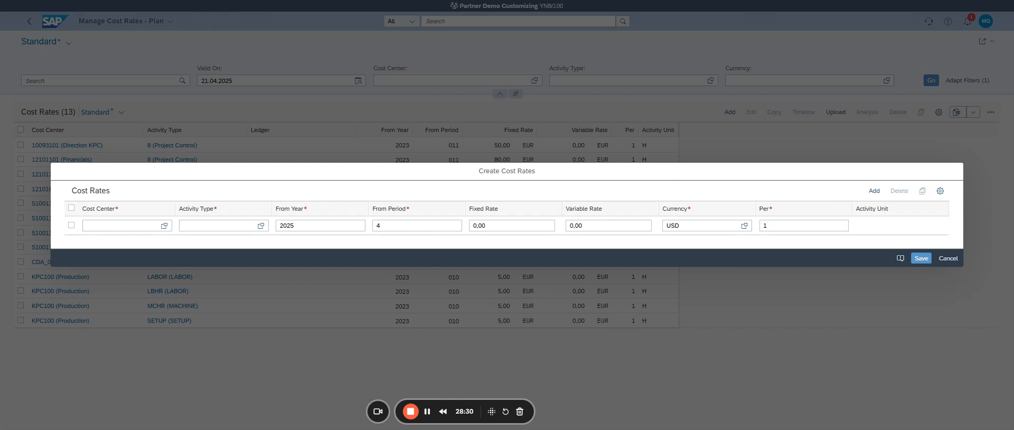
click(130, 228)
click(199, 226)
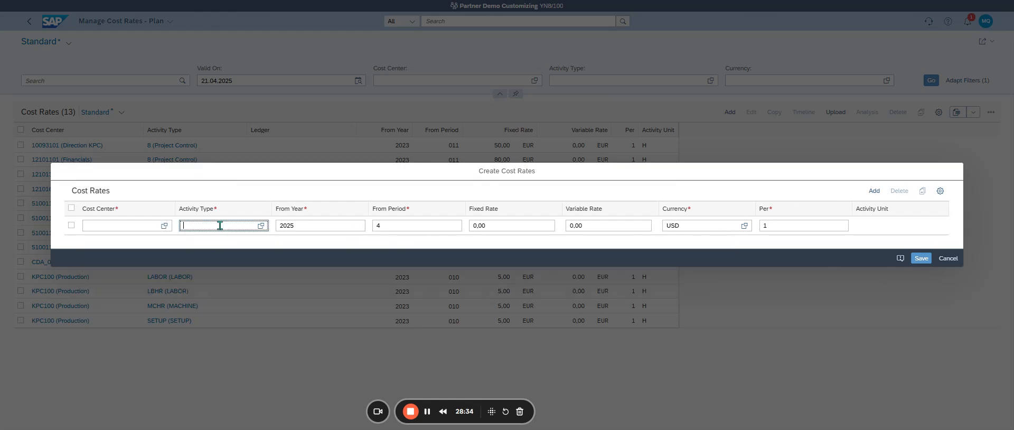
click(408, 226)
text(4)
click(502, 225)
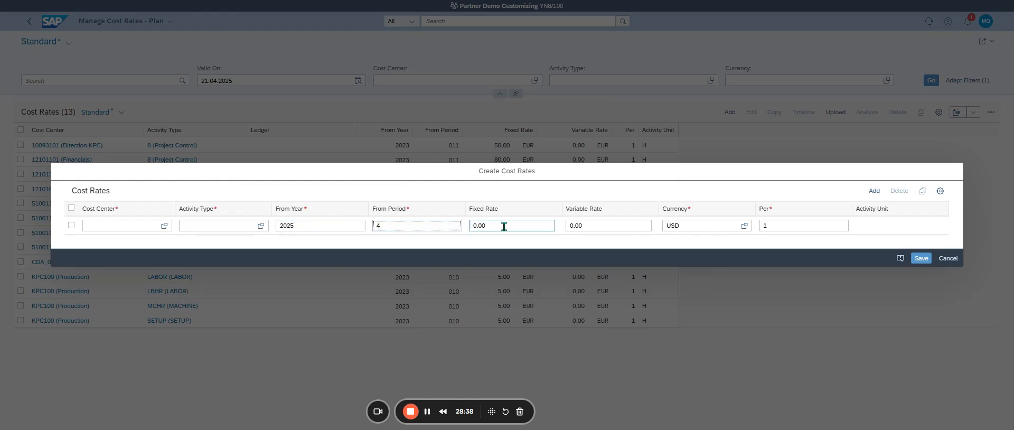
click(605, 226)
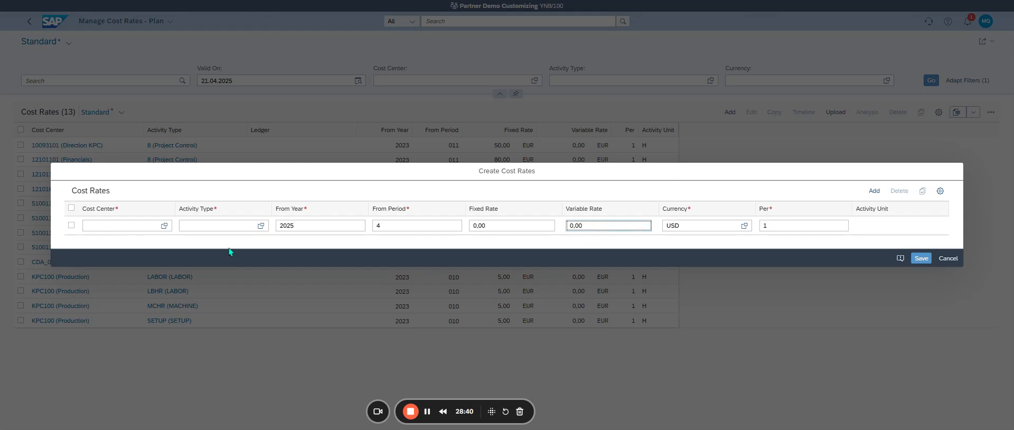
click(107, 225)
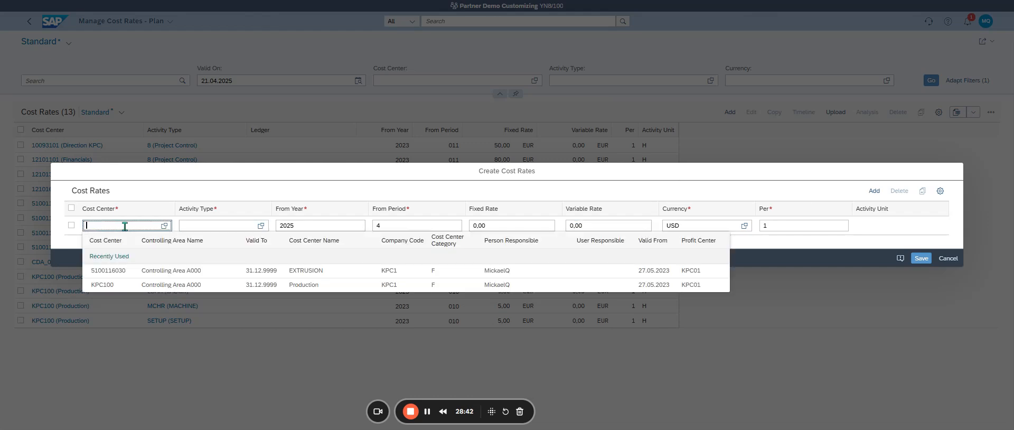
text(WC)
key(BackSpace)
key(BackSpace)
key(BackSpace)
click(466, 429)
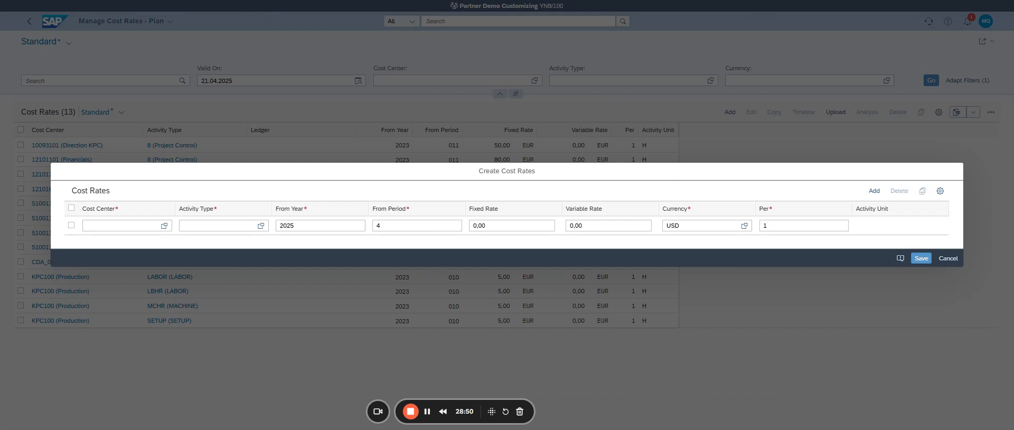
text(W)
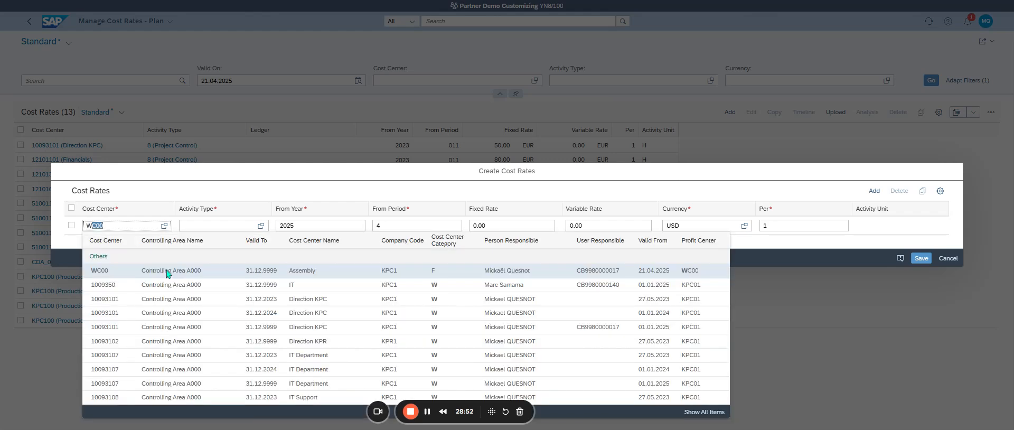
text(C00)
key(Tab)
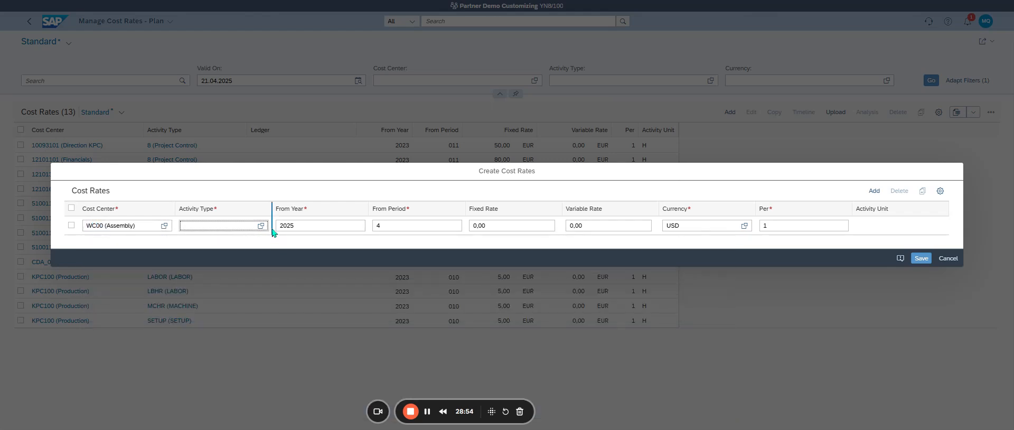
Step: Choose activity type PERS01 (Person Hours 01) for the new cost rate of cost center WC00
click(262, 227)
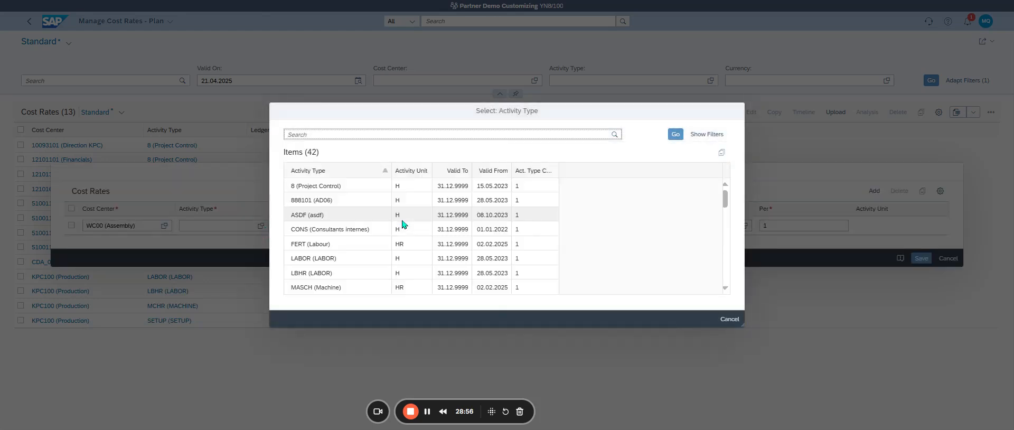
scroll(401, 224, down, 6)
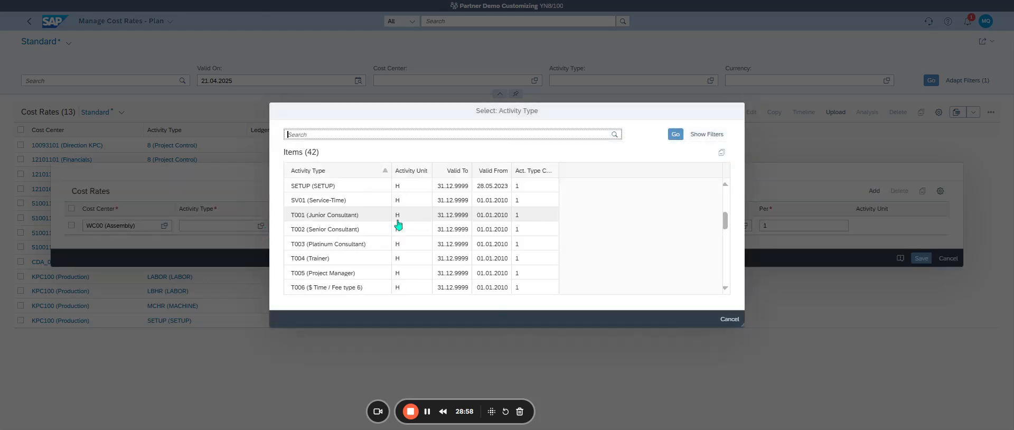
scroll(398, 225, up, 3)
scroll(348, 258, down, 2)
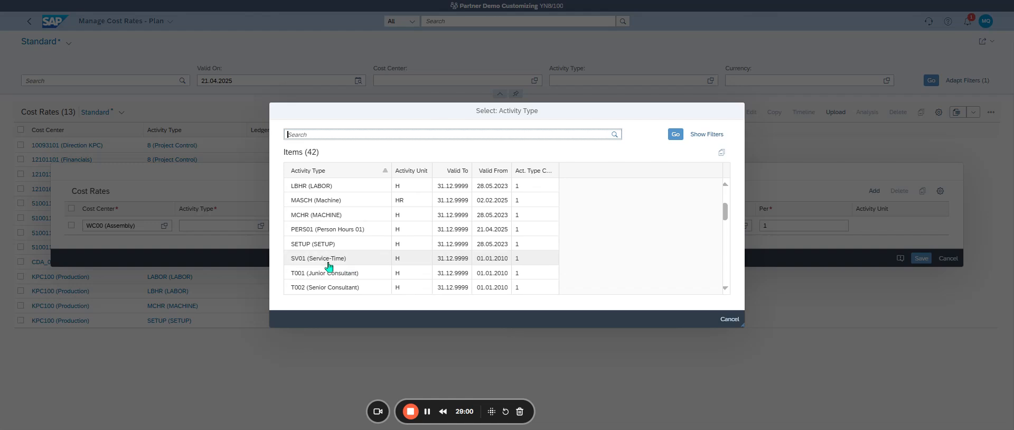
click(352, 233)
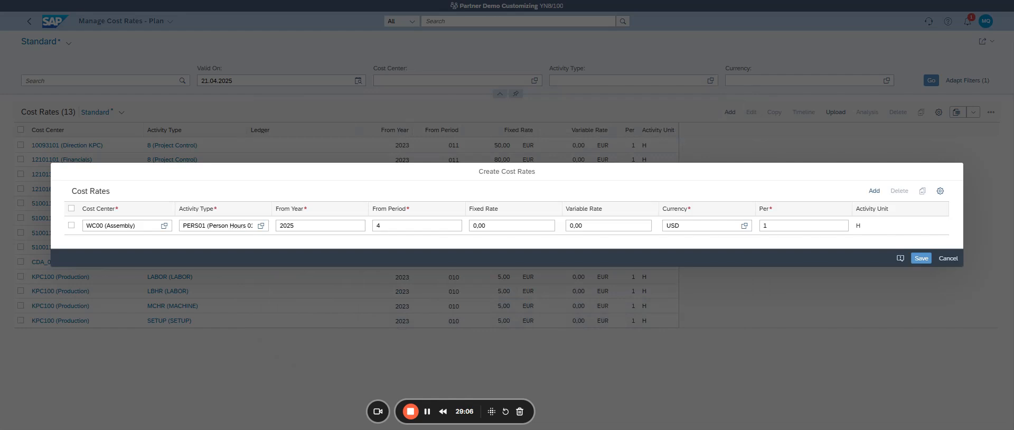
Step: Set the new rate's fixed rate to 120 and its currency to EUR, and try to save it
click(323, 226)
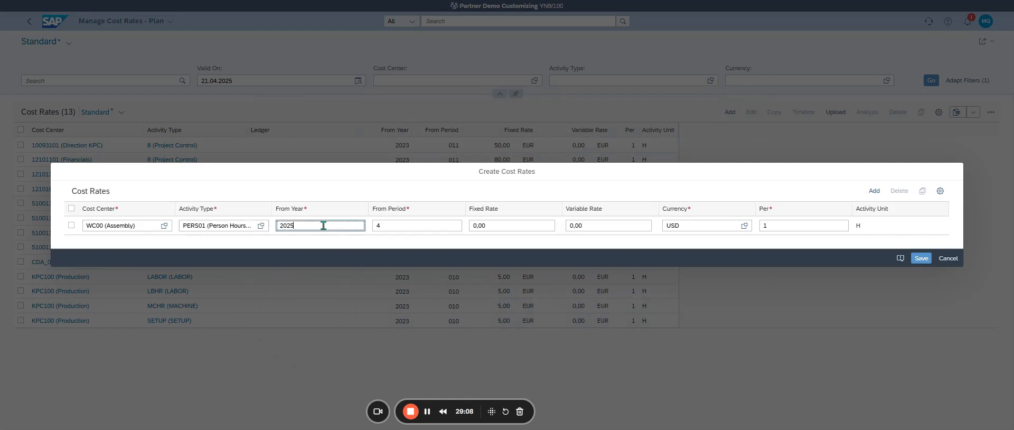
click(392, 225)
click(382, 226)
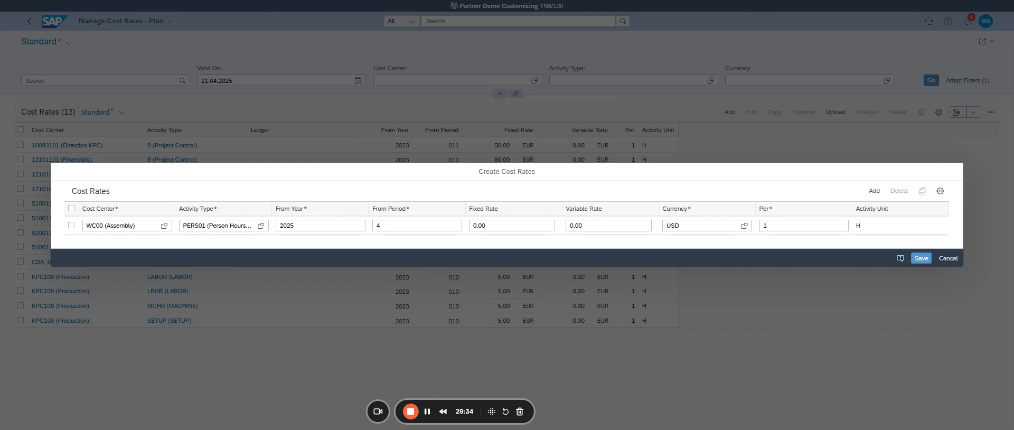
click(393, 225)
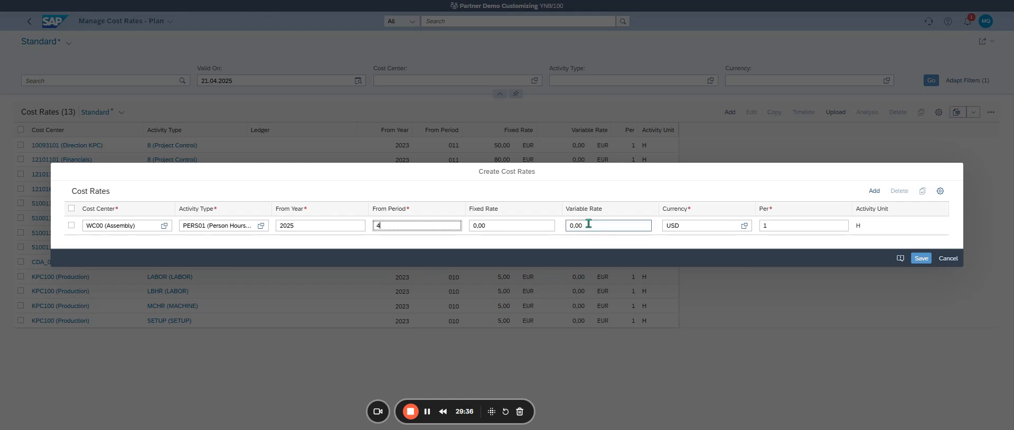
click(485, 228)
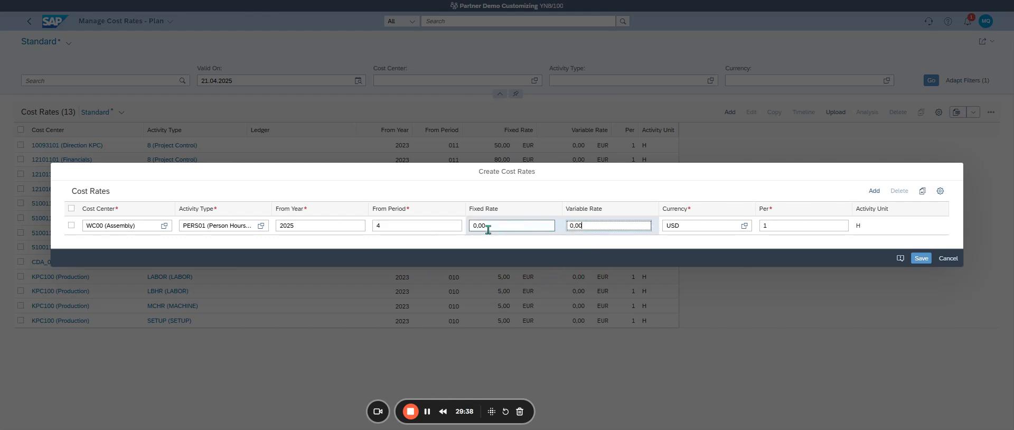
text(120)
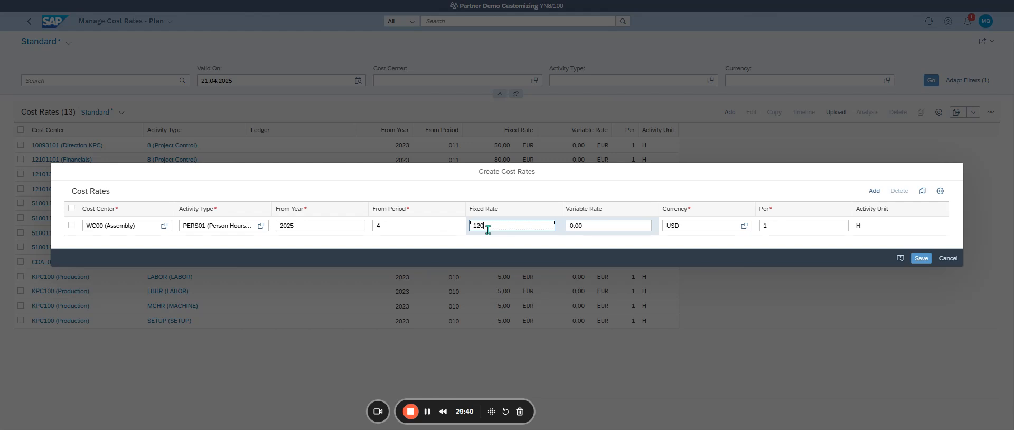
key(Tab)
key(Tab)
text(EUR)
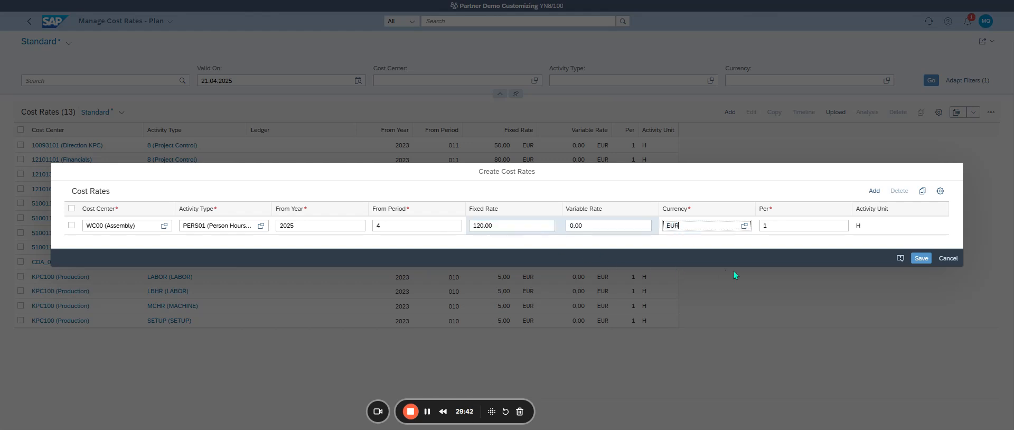
key(Tab)
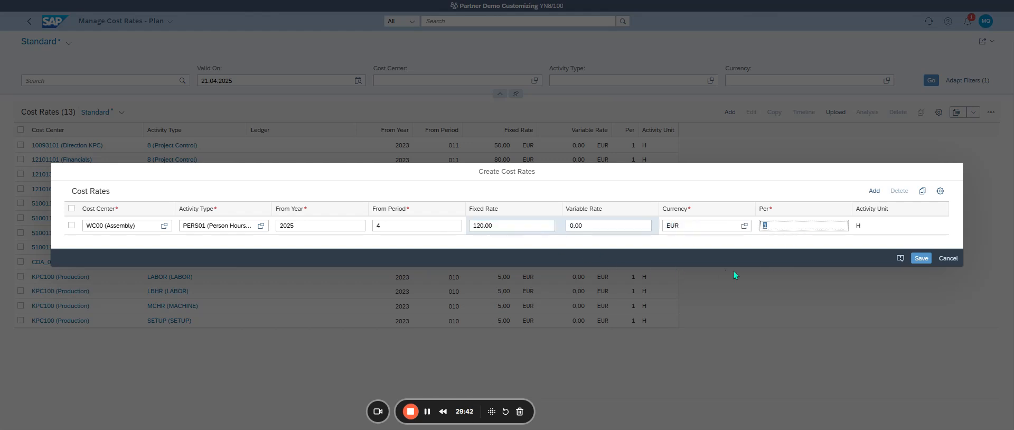
click(921, 257)
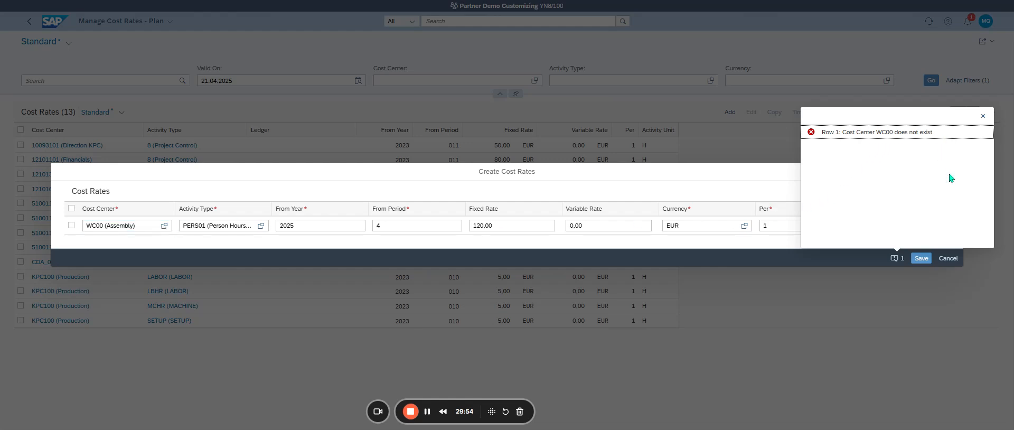
Step: Try to save the new rate again with cost center WC00 picked from a search for "W*", and discard the entry
click(163, 226)
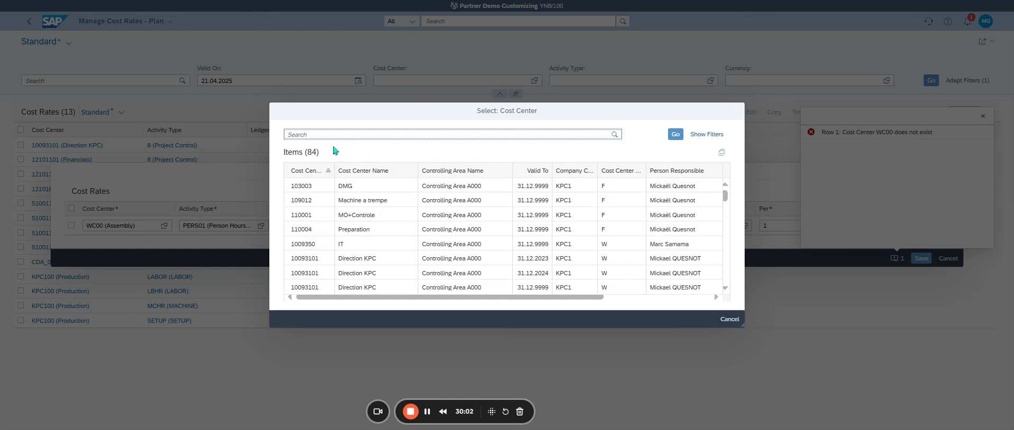
text(W*)
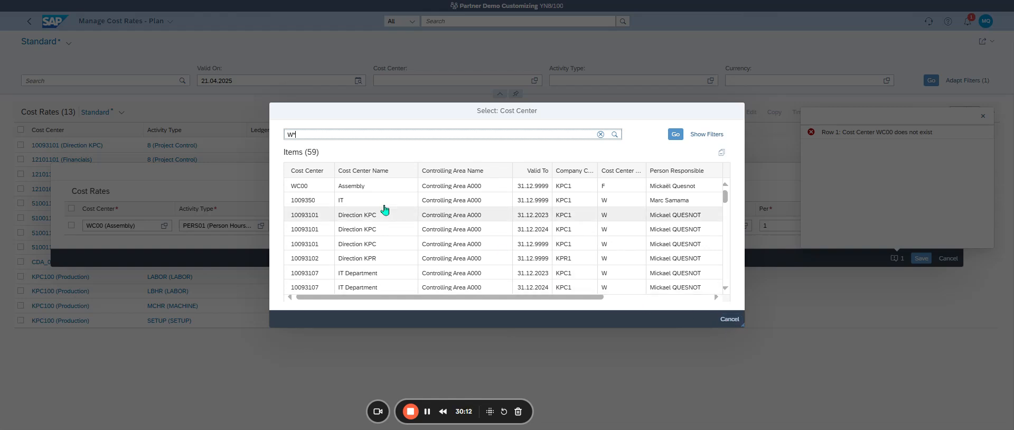
click(328, 186)
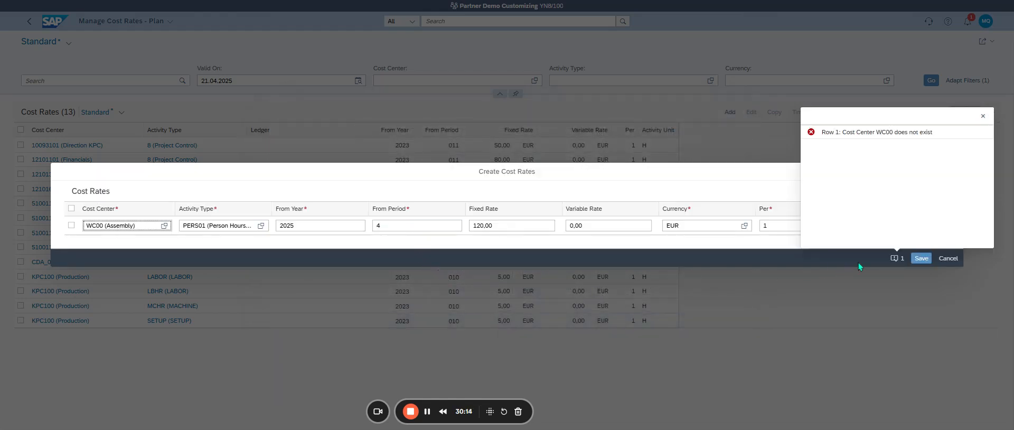
click(921, 259)
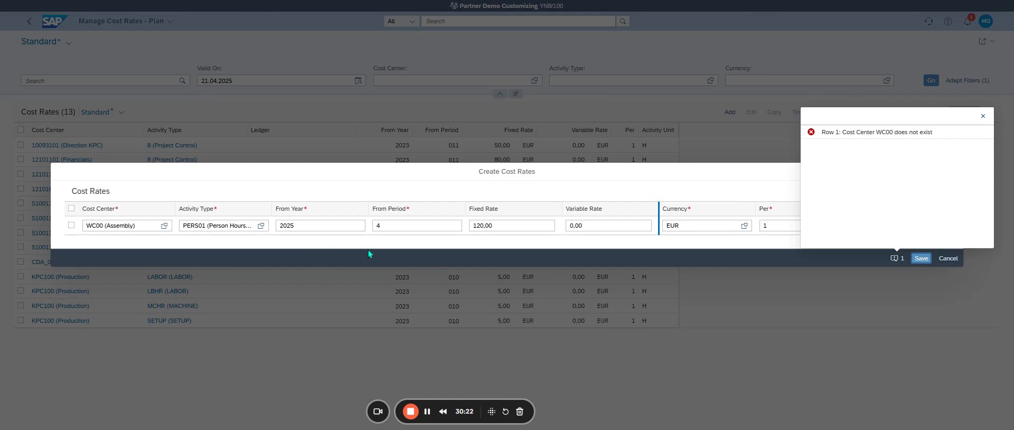
click(948, 258)
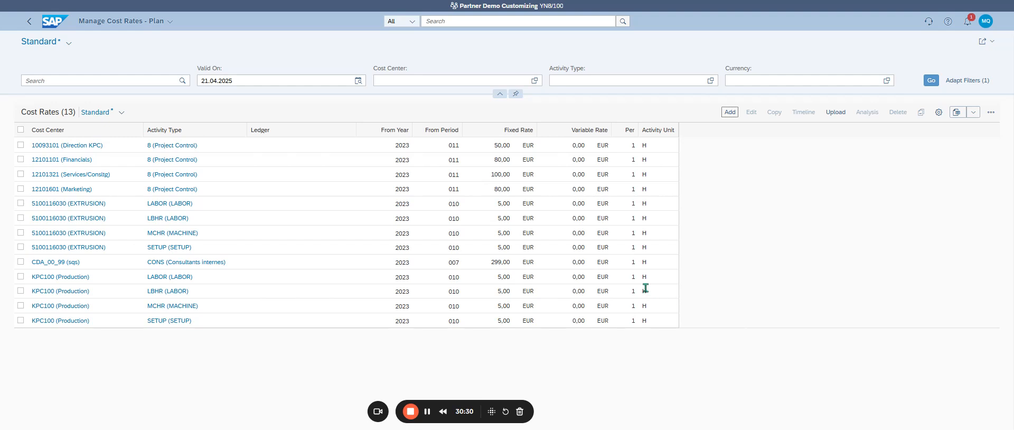
Step: Open the LBHR (LABOR) rate of cost center KPC100 for editing to examine its fields, and close it without changes
click(21, 291)
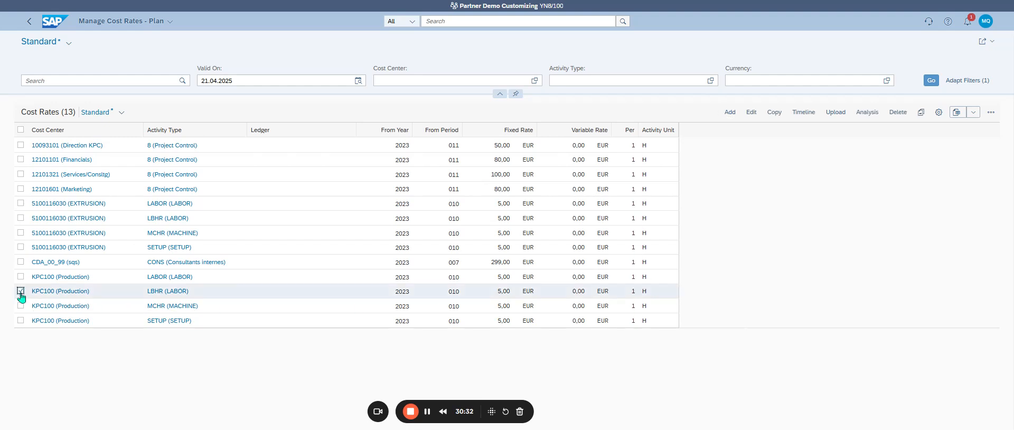
click(751, 112)
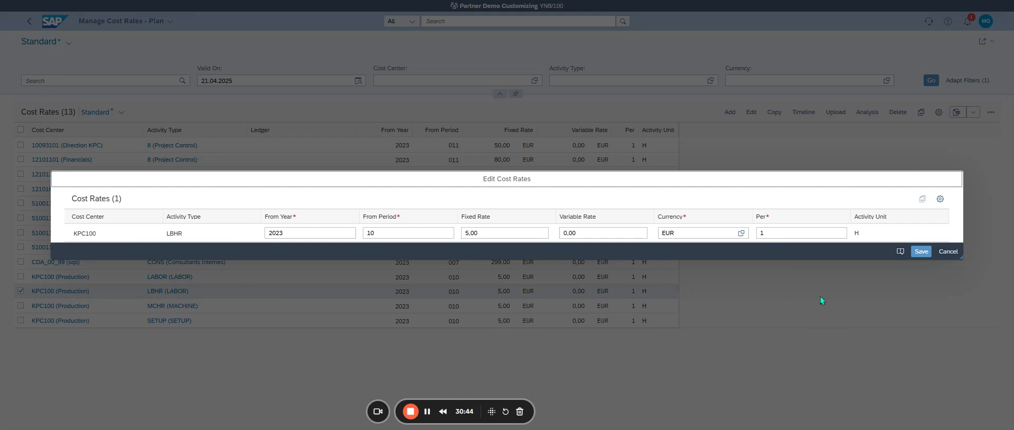
click(947, 250)
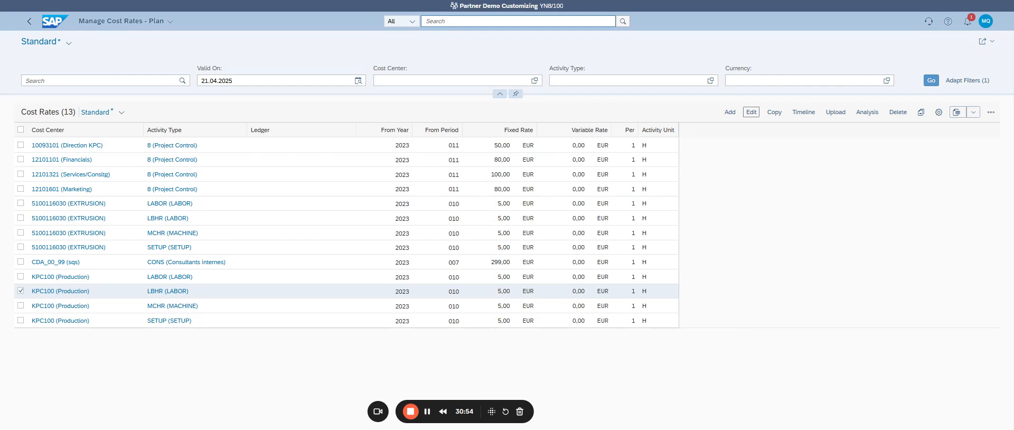
click(449, 23)
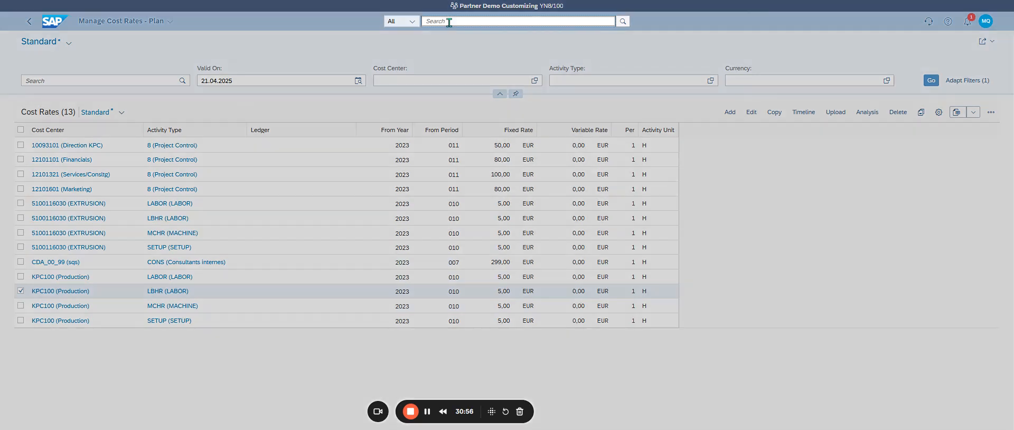
click(734, 114)
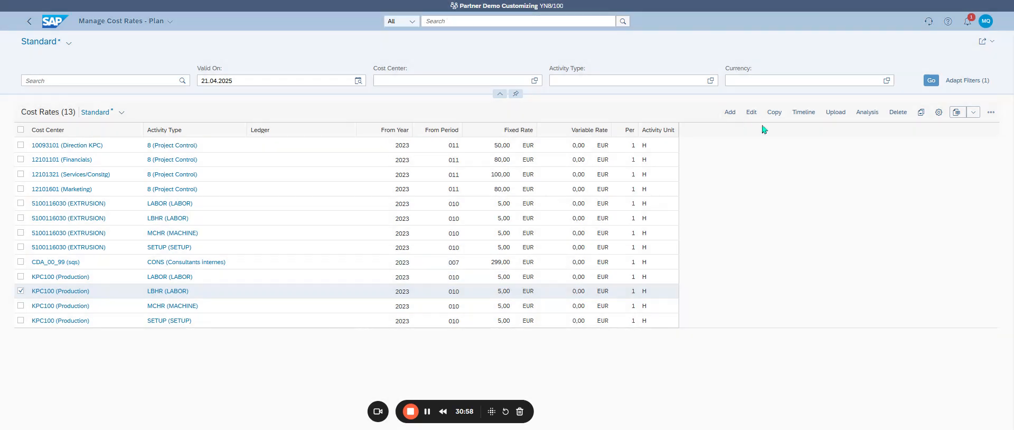
click(730, 113)
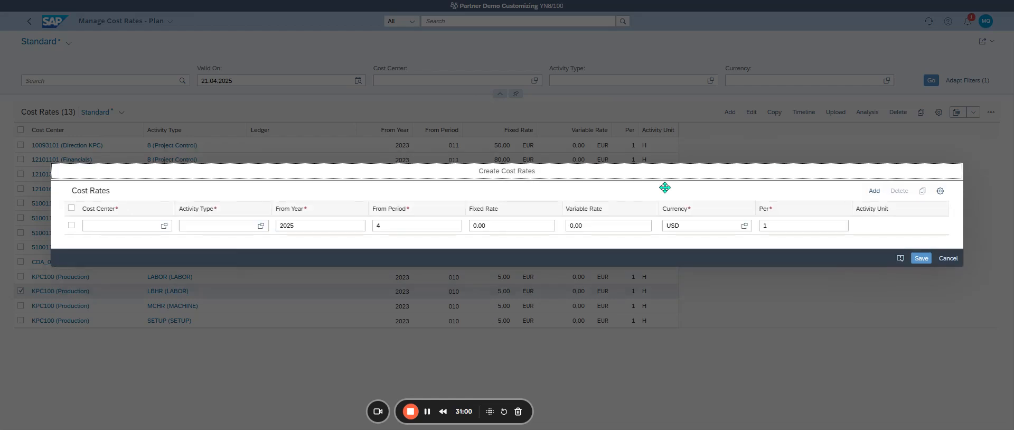
click(940, 263)
Step: Find and open the Manage Cost Centers app
click(473, 23)
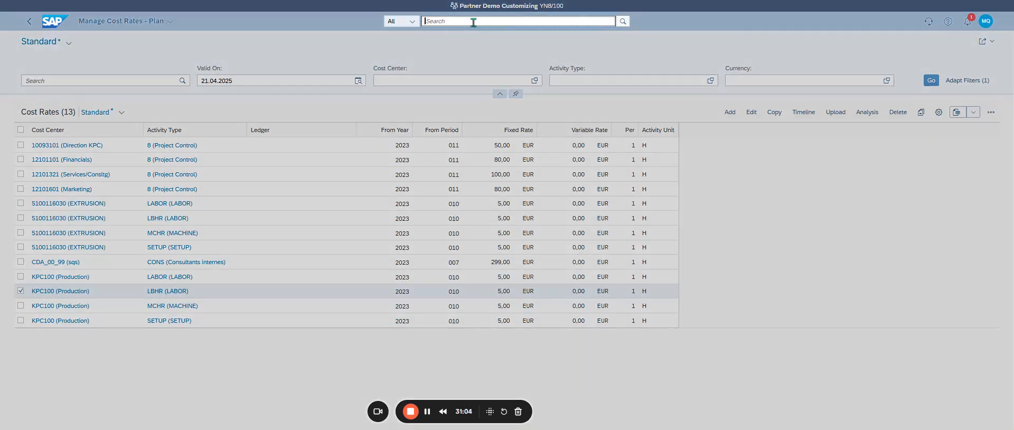
text(manage cost center)
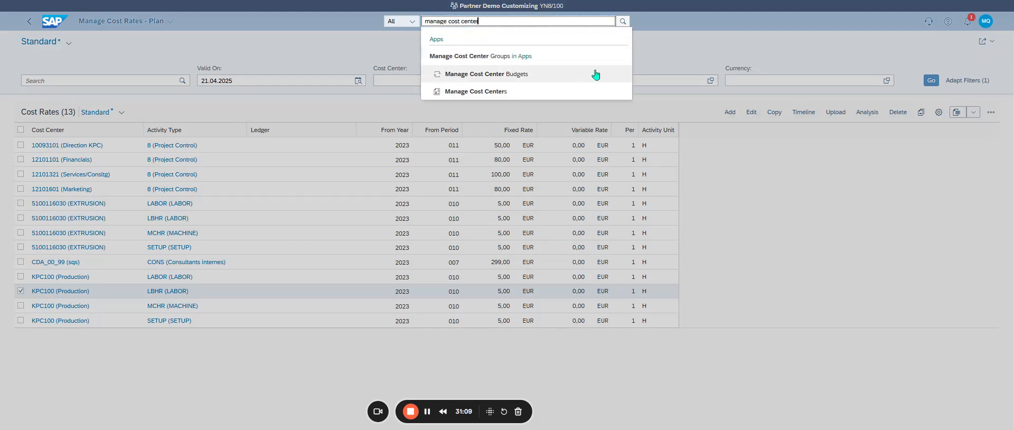
click(494, 91)
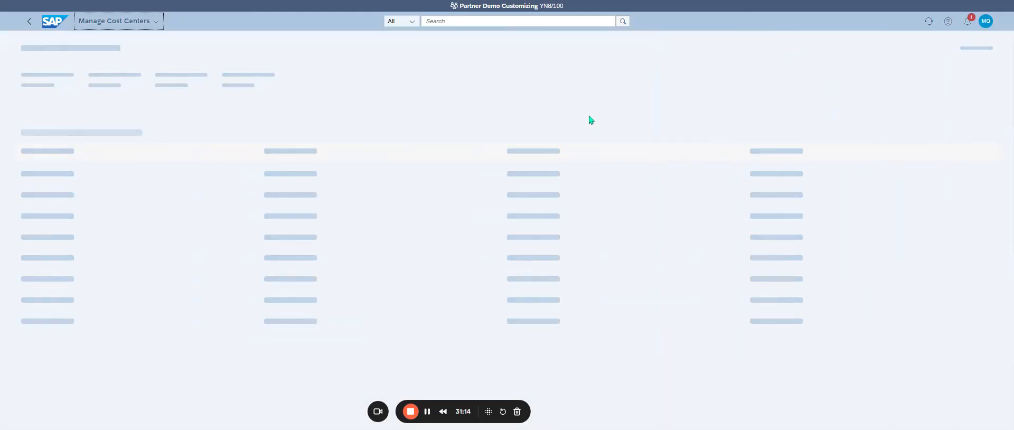
Step: Search the system for "WC00" and open the cost center WC00 (Assembly)
click(446, 23)
text(W)
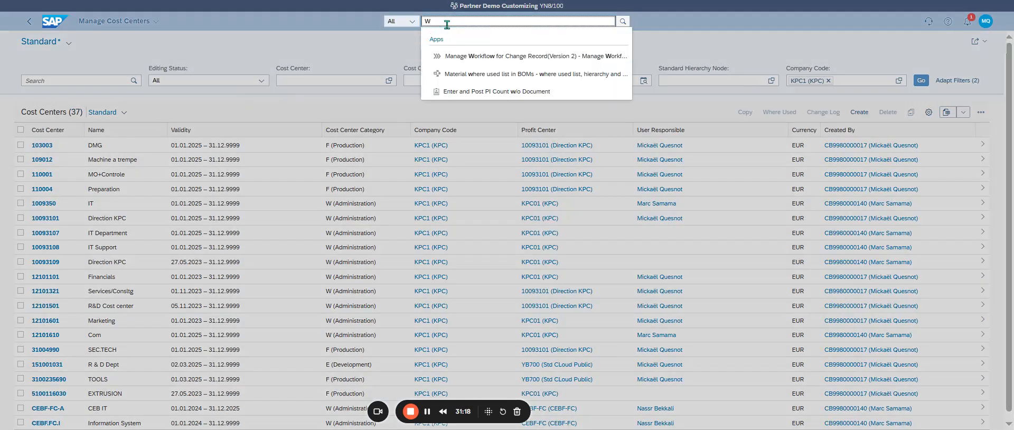
text(C00)
key(Return)
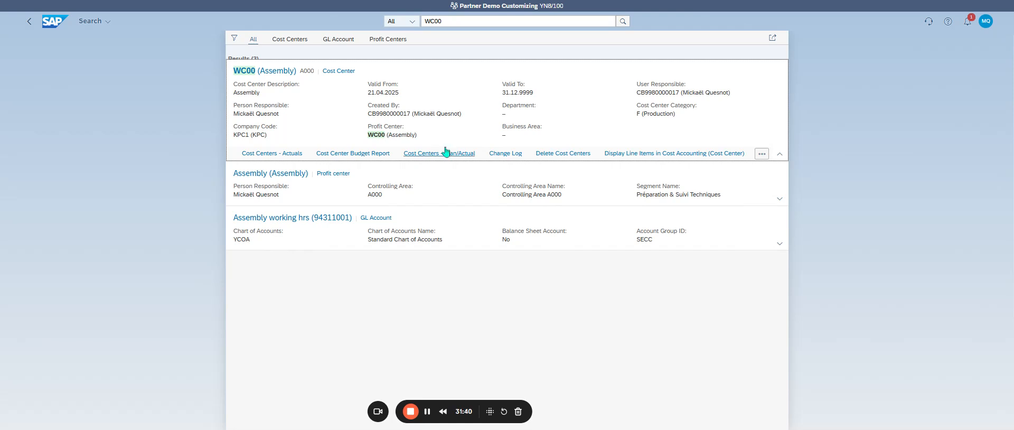
click(266, 73)
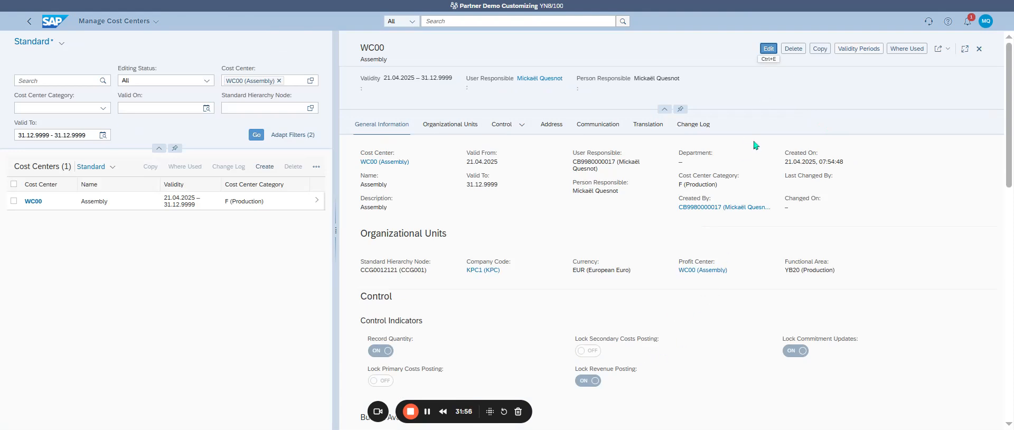
Step: Open cost center WC00 for editing and turn off Lock Revenue Posting and Lock Commitment Updates
click(767, 51)
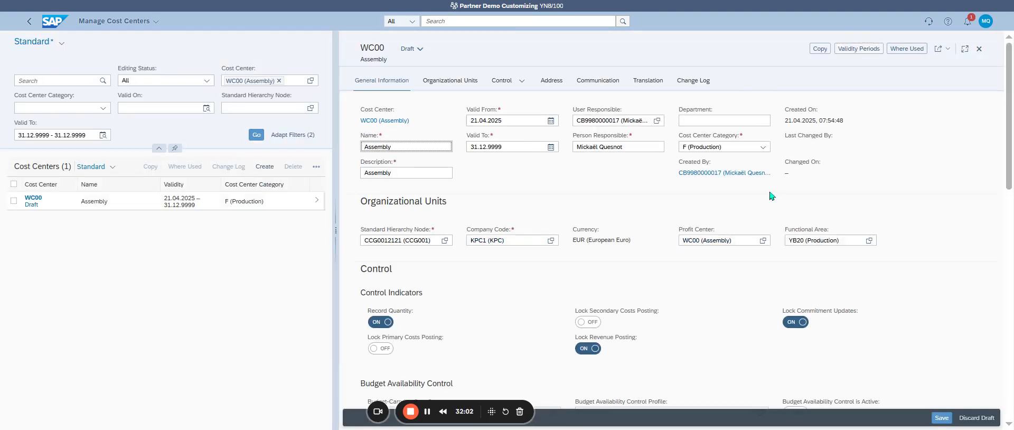
click(767, 148)
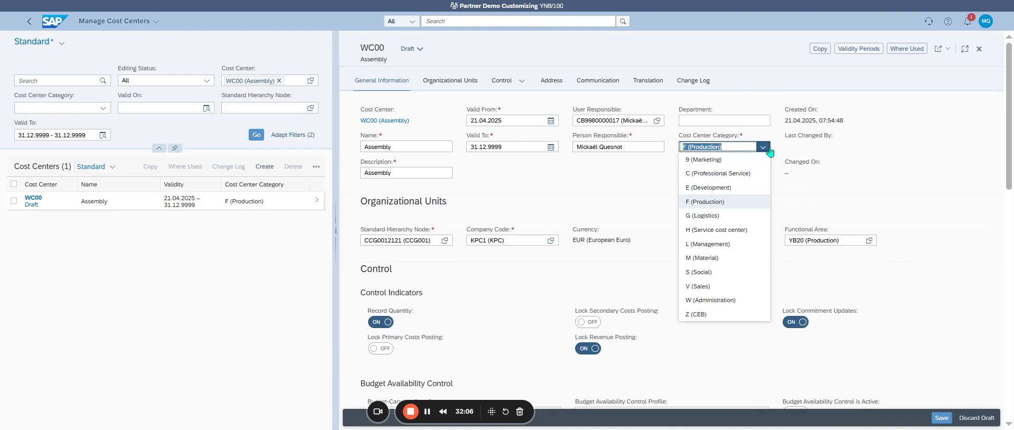
click(913, 167)
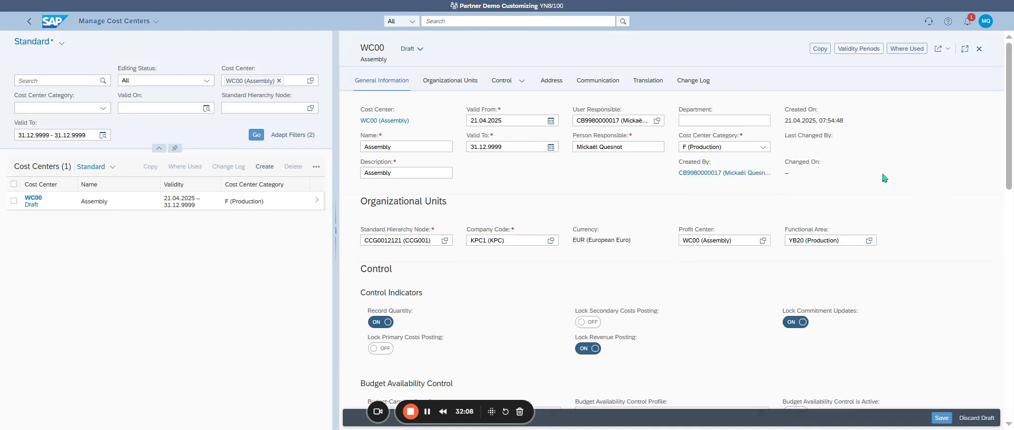
drag(479, 121, 502, 120)
scroll(645, 290, down, 2)
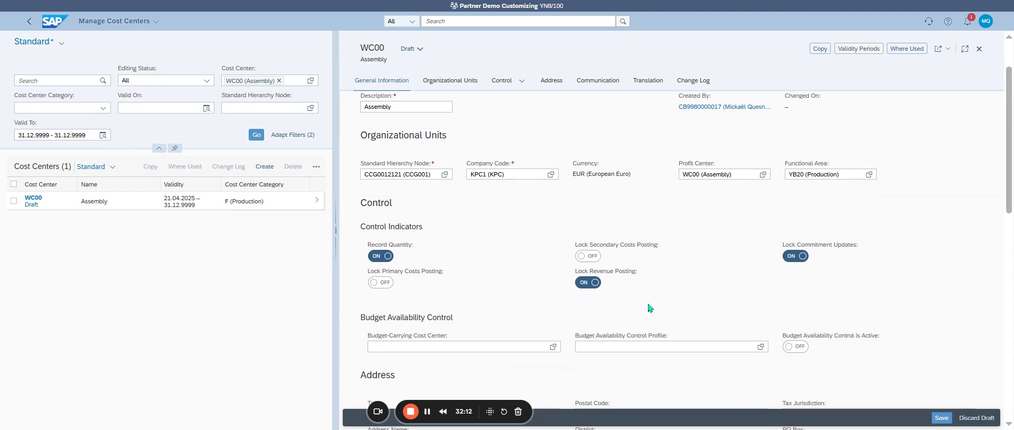
click(586, 285)
click(793, 256)
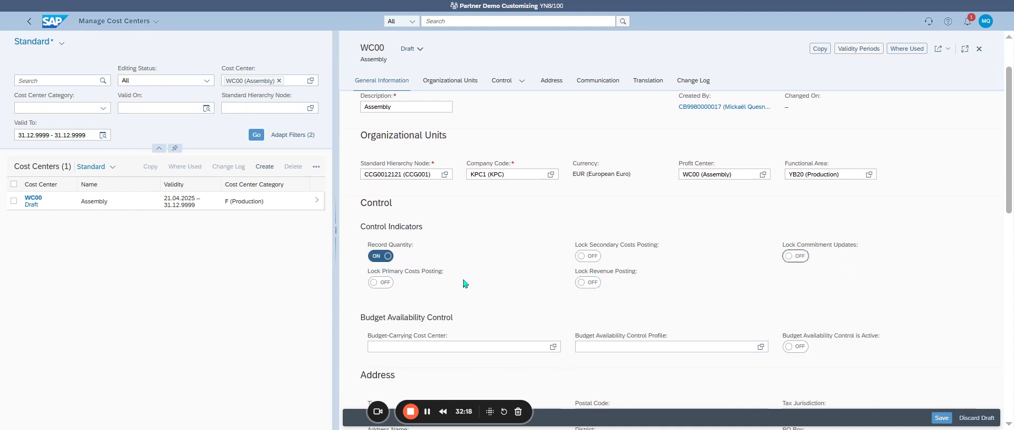
Step: Activate Budget Availability Control for cost center WC00 and try to save it
scroll(679, 286, down, 3)
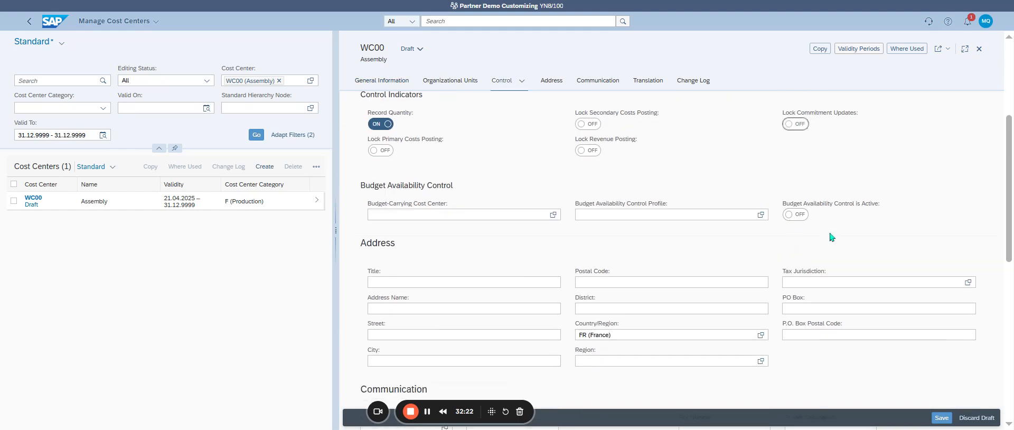
click(802, 216)
scroll(714, 273, down, 5)
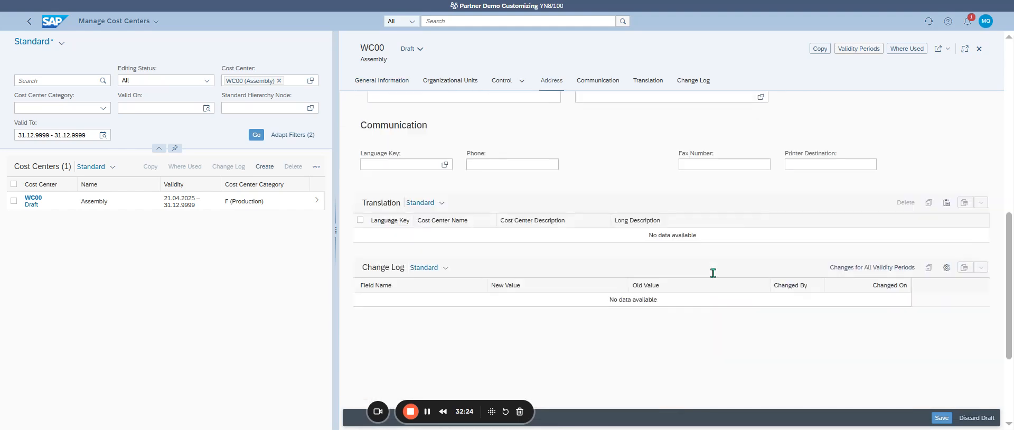
click(933, 422)
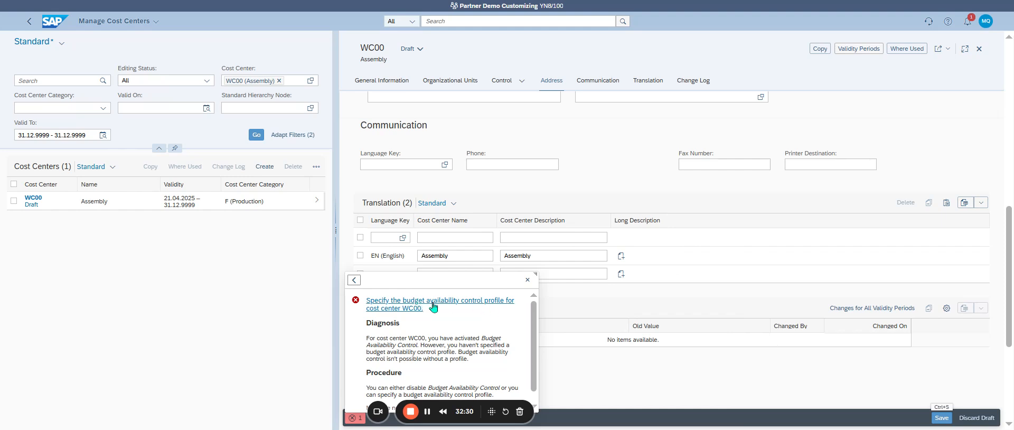
Step: Deactivate Budget Availability Control for cost center WC00 without choosing a control profile, and save the cost center
scroll(789, 182, up, 3)
scroll(789, 181, up, 4)
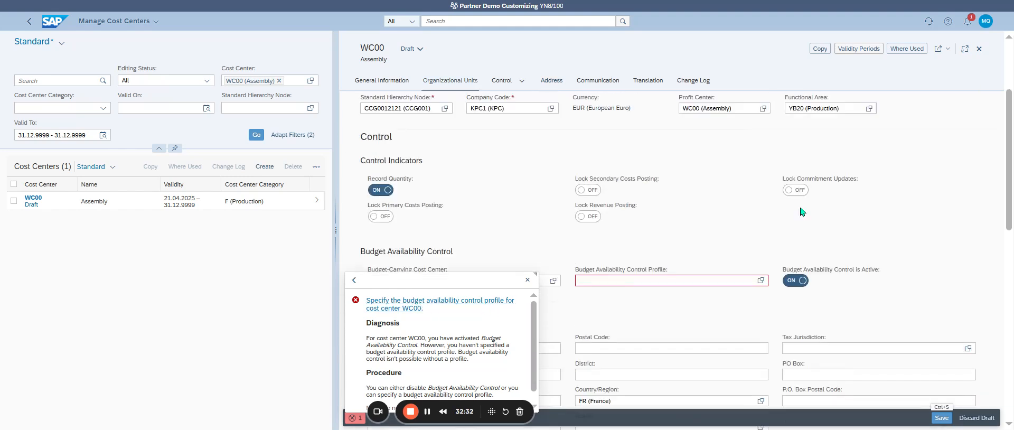
click(760, 281)
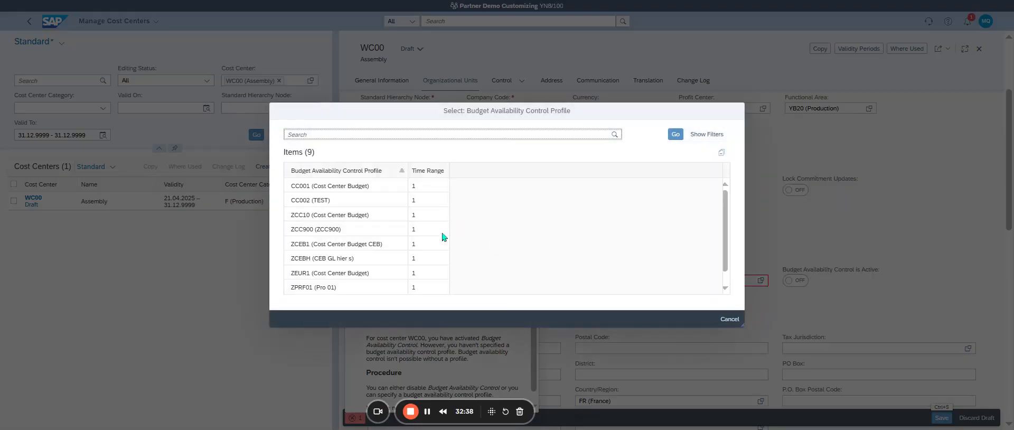
scroll(435, 240, down, 1)
scroll(436, 241, up, 1)
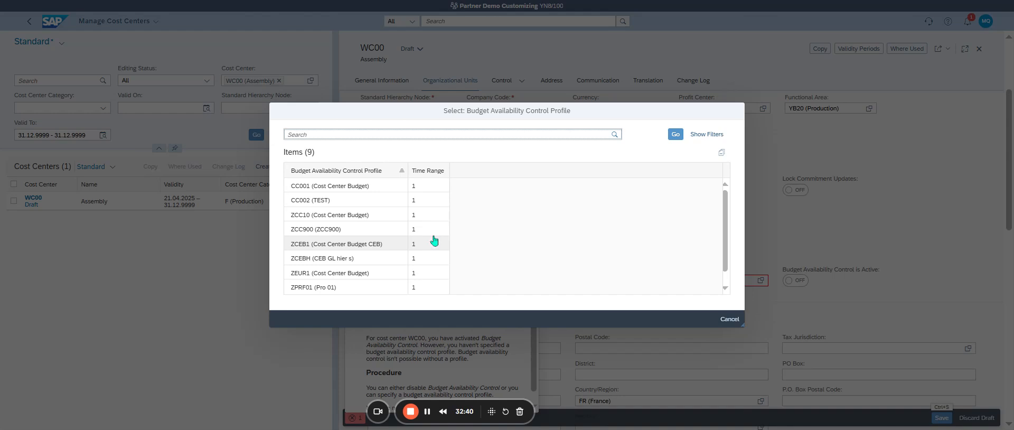
click(729, 319)
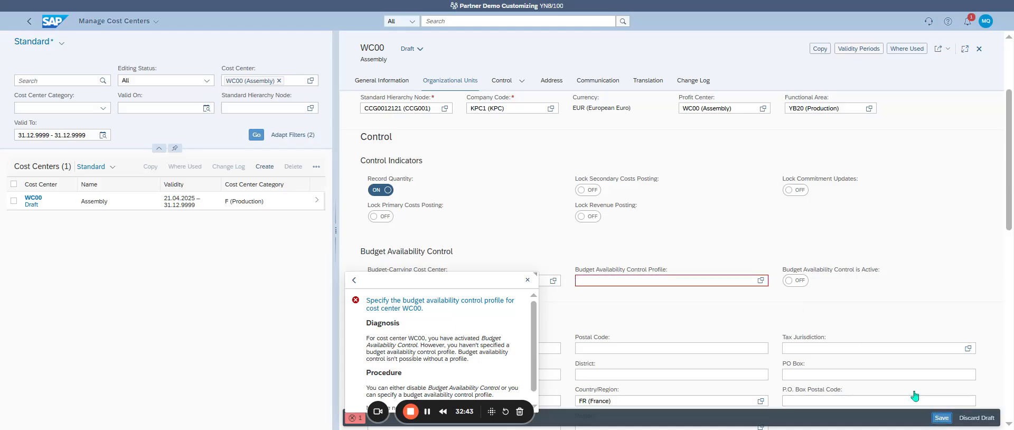
click(794, 277)
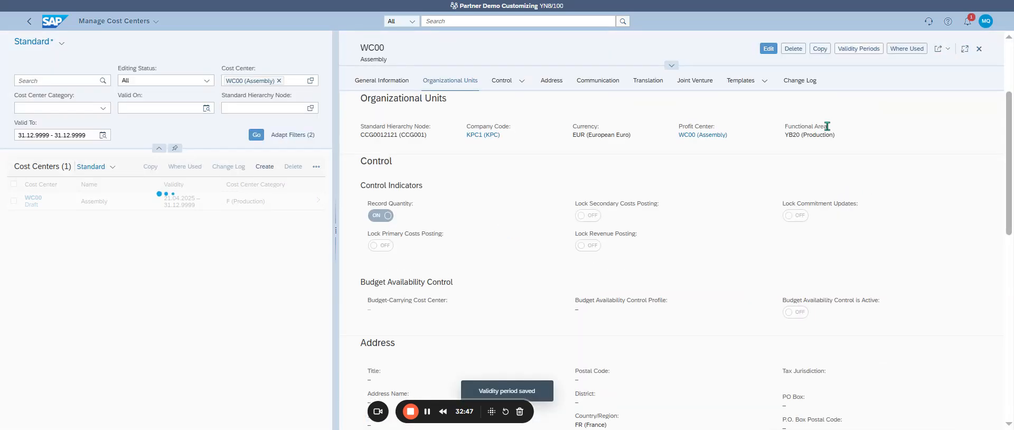
Step: Return to the recently used Manage Cost Rates - Plan app
click(985, 21)
key(Return)
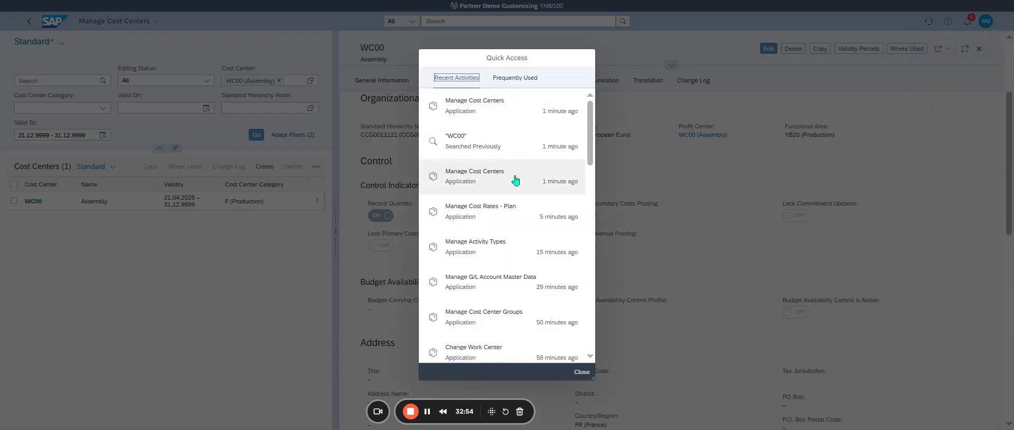
click(521, 219)
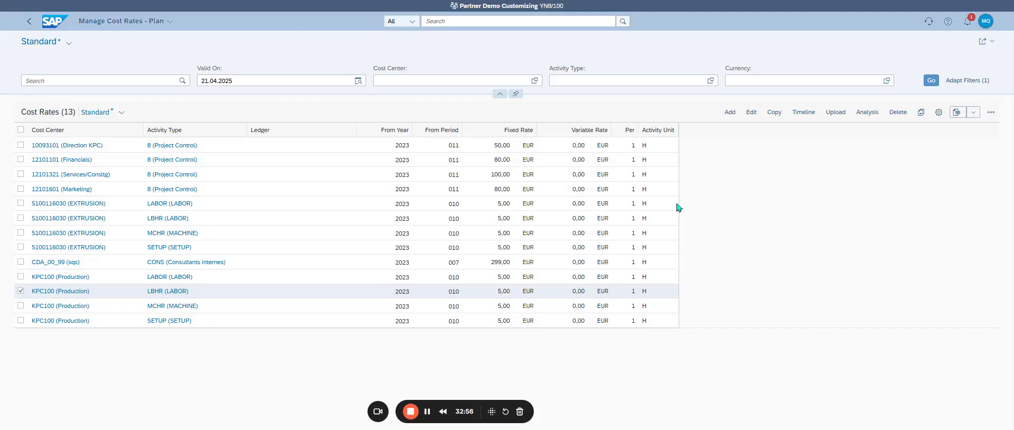
Step: Start a new cost rate and assign it the cost center WC00 (Assembly), found by searching for "WC00"
click(730, 112)
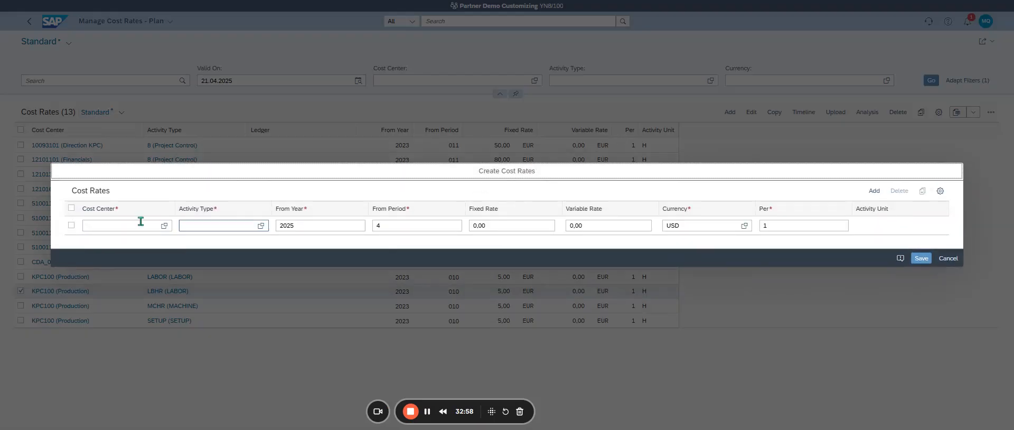
click(151, 227)
click(164, 225)
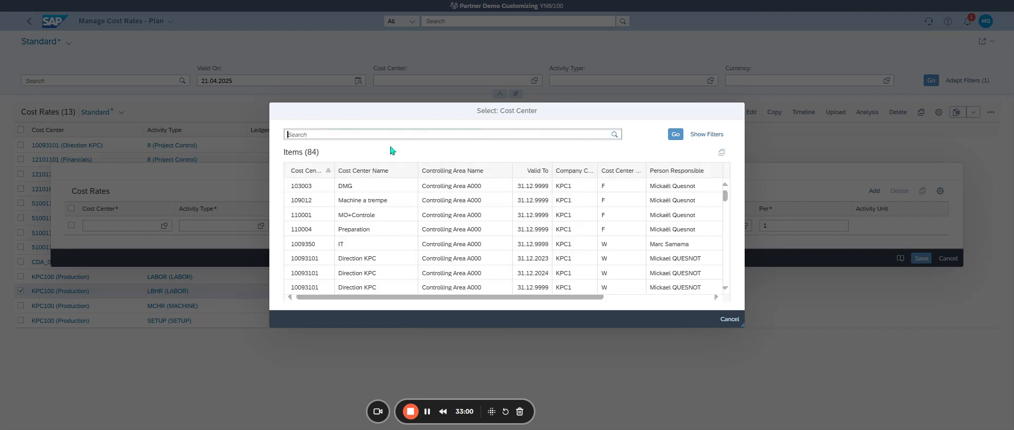
text(wc00)
key(Return)
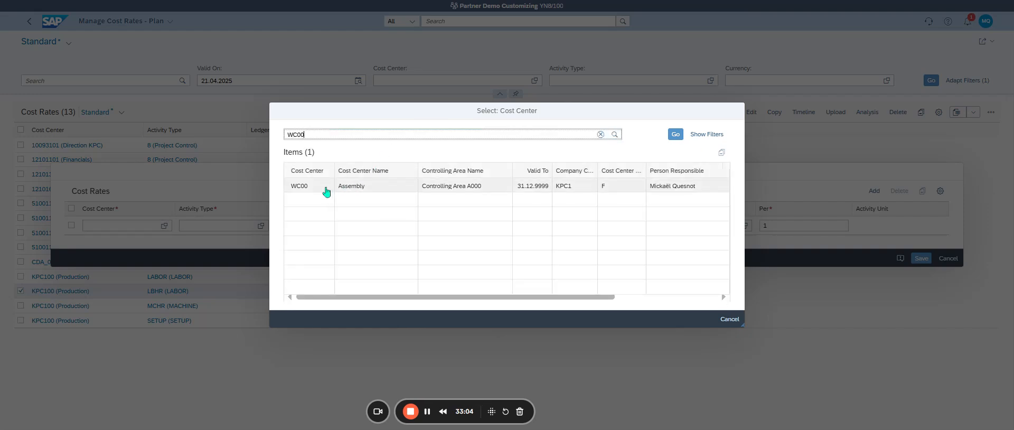
click(326, 189)
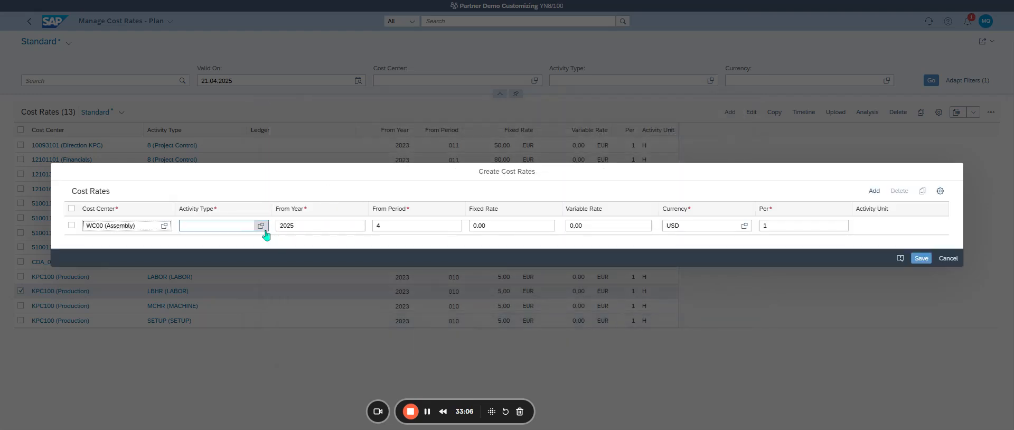
Step: Choose PERS01 (Person Hours 01) as the new cost rate's activity type
click(263, 228)
scroll(354, 222, down, 5)
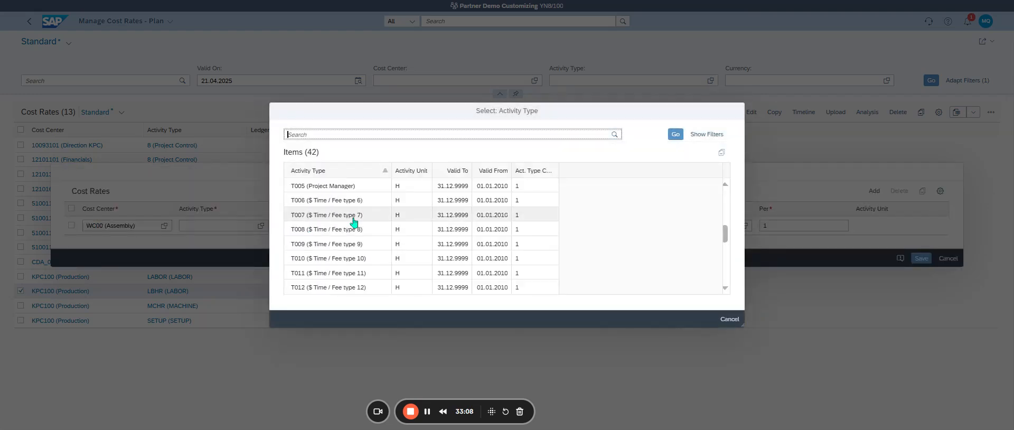
scroll(354, 222, up, 3)
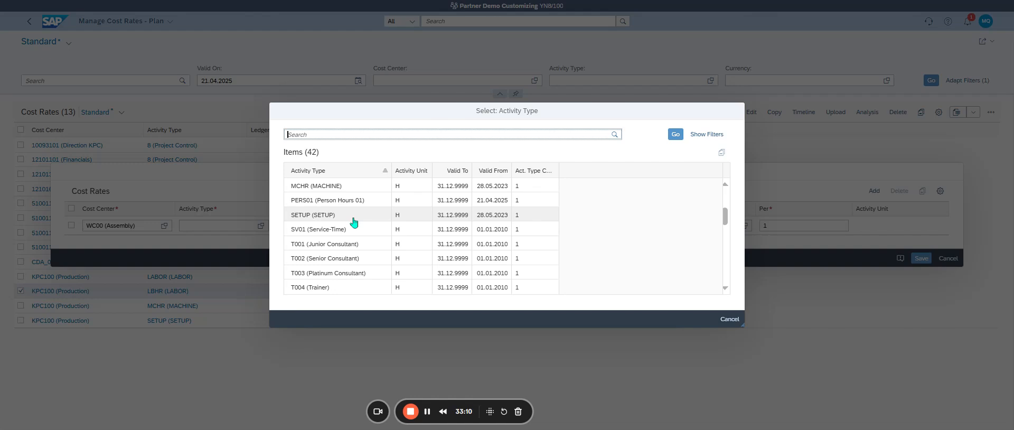
click(351, 200)
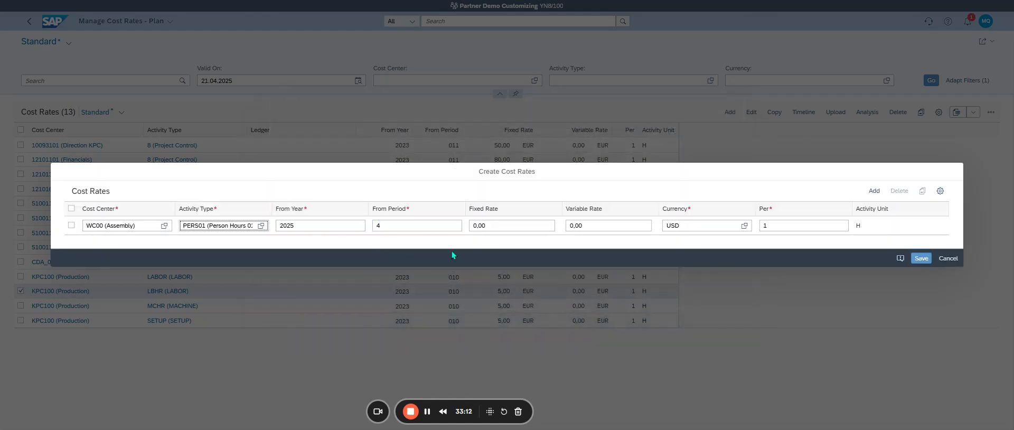
Step: Set the new cost rate's fixed rate to 120 and its starting period to 4
drag(511, 228, 457, 233)
double_click(488, 226)
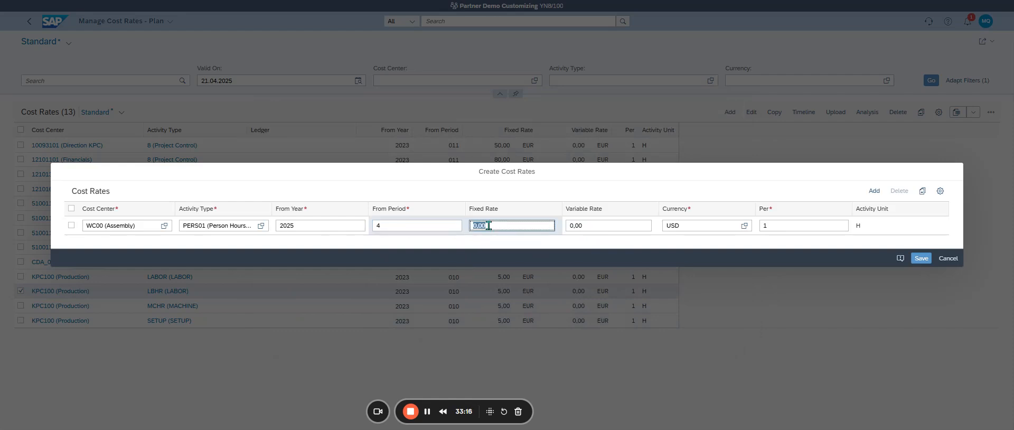
text(120)
key(Return)
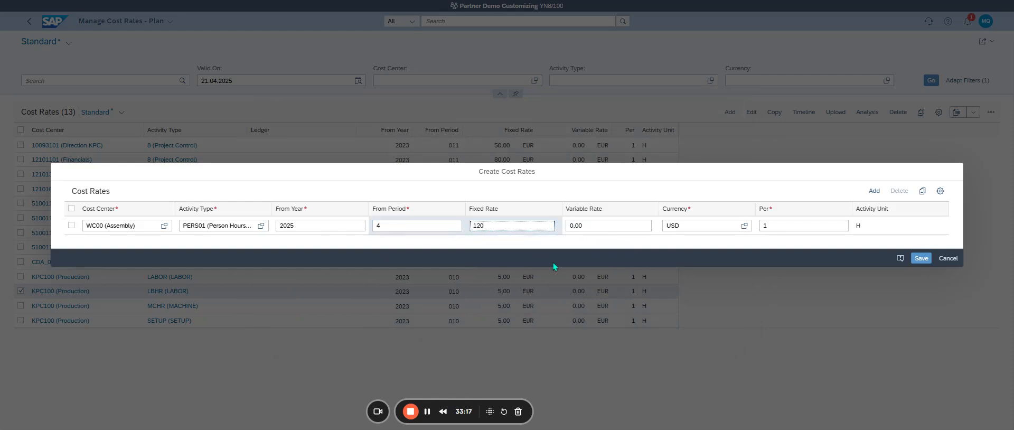
click(395, 222)
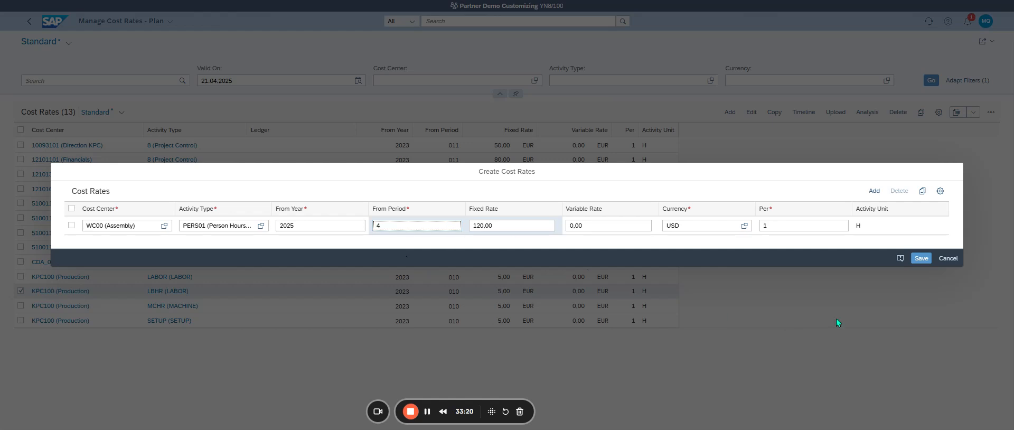
text(4)
Step: Set the new cost rate's currency to EUR and try to save the rate
click(639, 227)
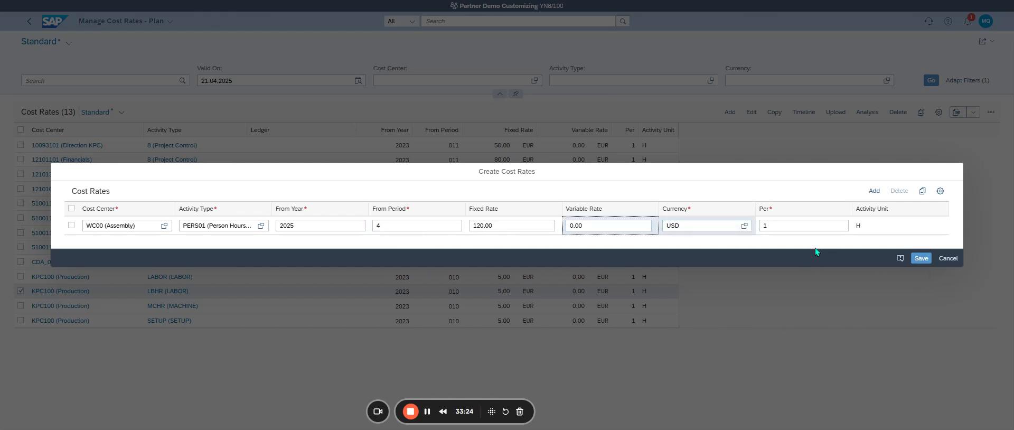
double_click(668, 217)
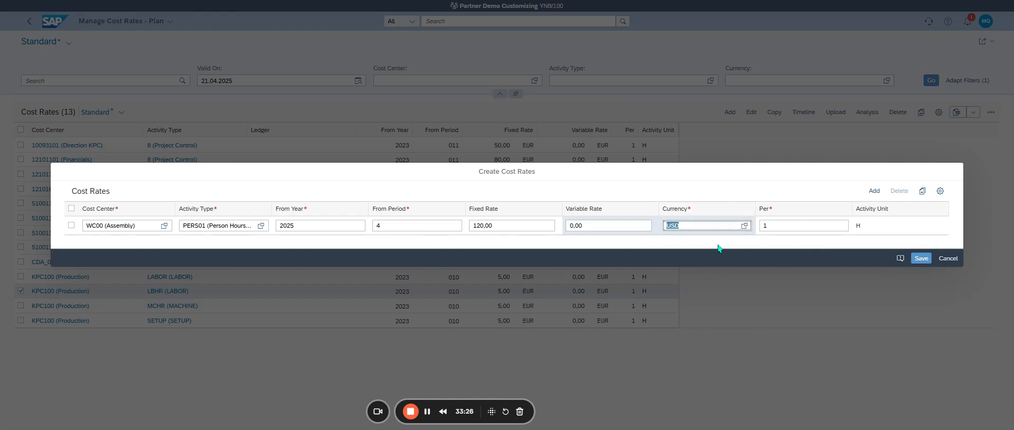
text(EUR)
click(919, 258)
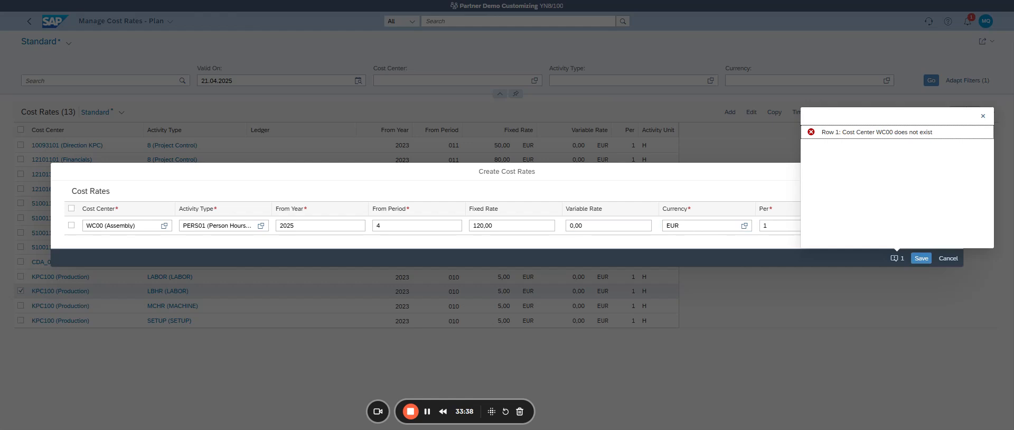
click(812, 324)
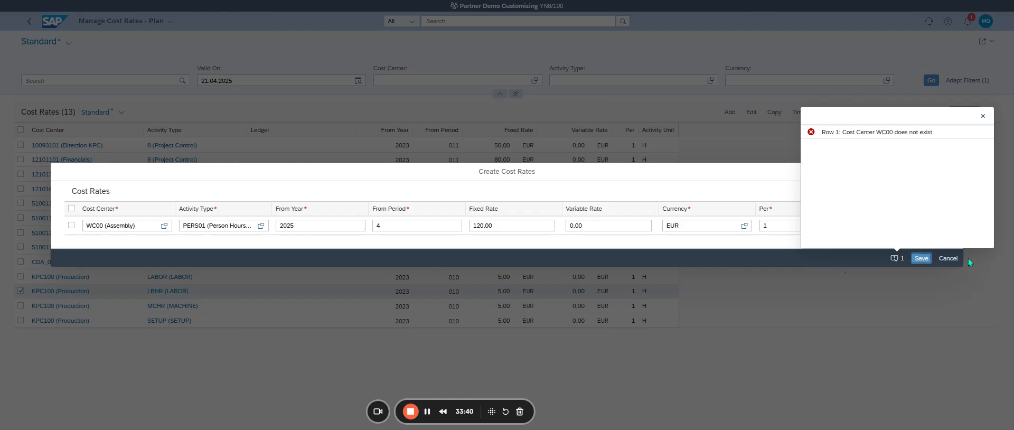
Step: Discard the unsaved cost rate, examine cost center KPC100's control, address and change log details, and return to the plan cost rates
click(948, 259)
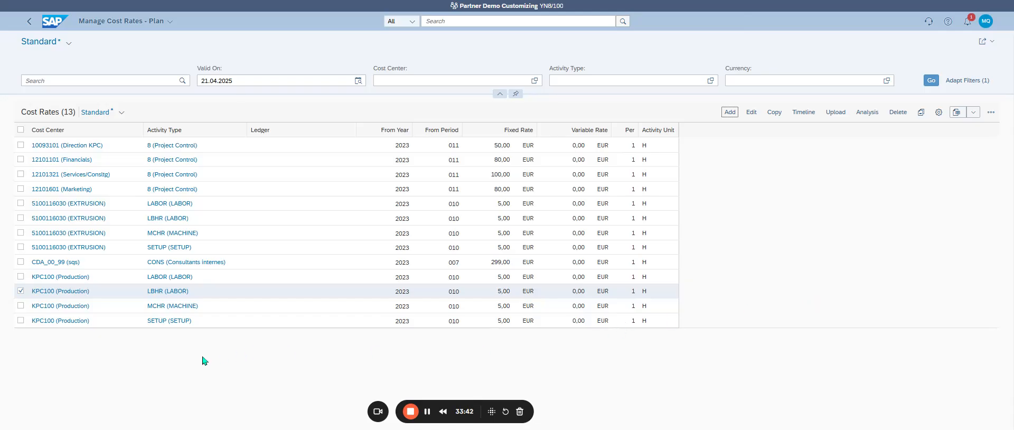
click(56, 291)
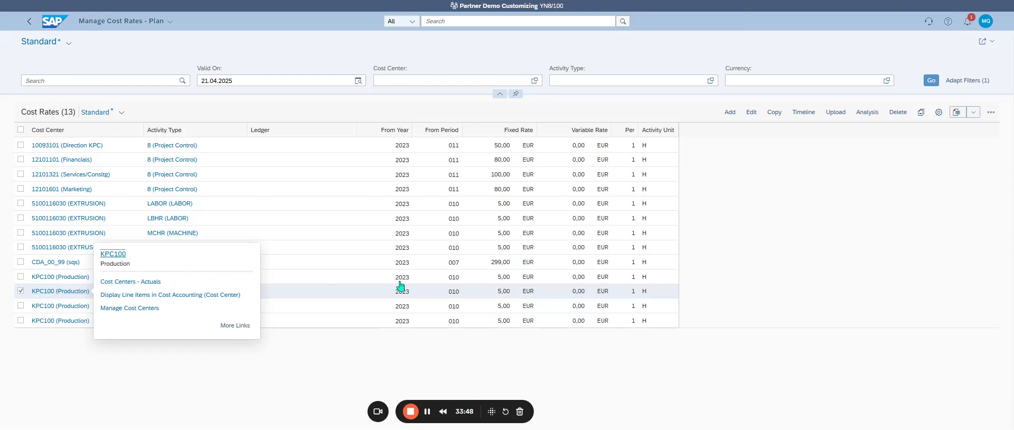
click(452, 286)
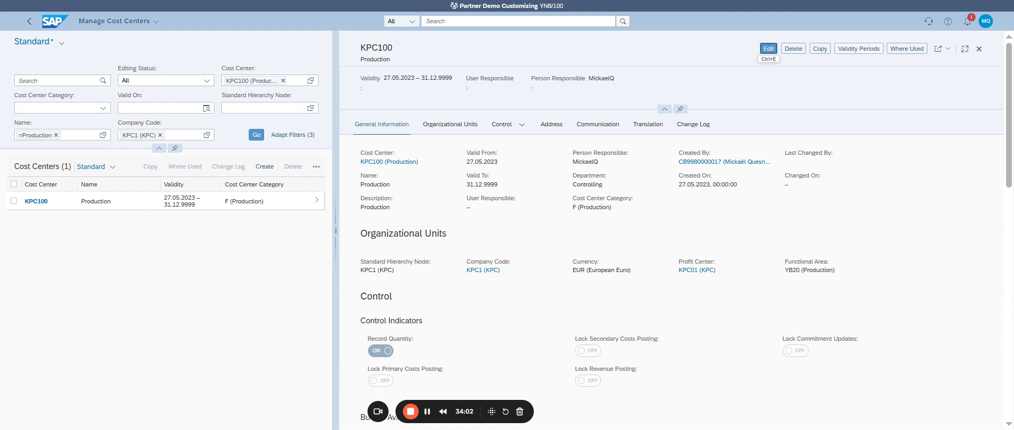
scroll(643, 244, down, 10)
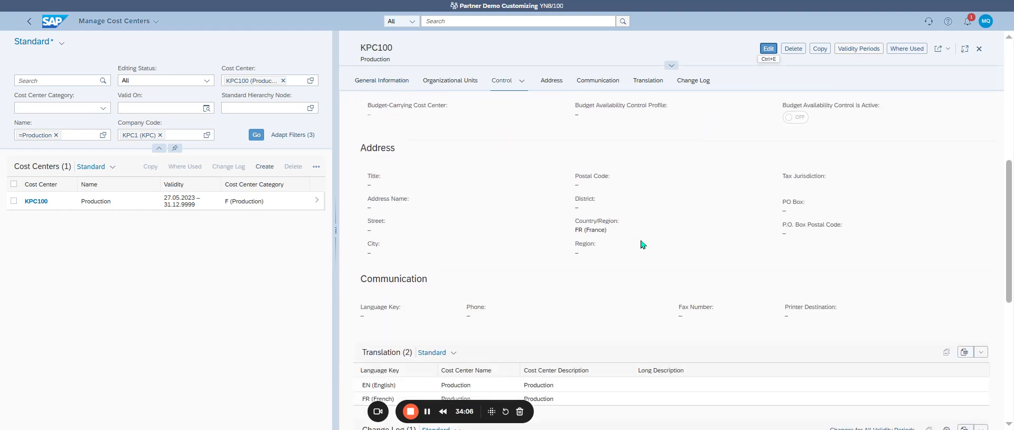
scroll(643, 245, down, 3)
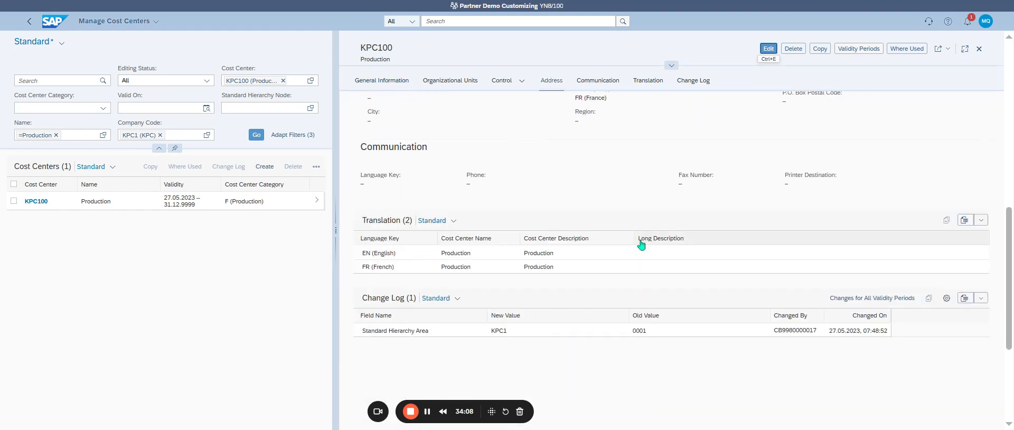
scroll(642, 245, up, 12)
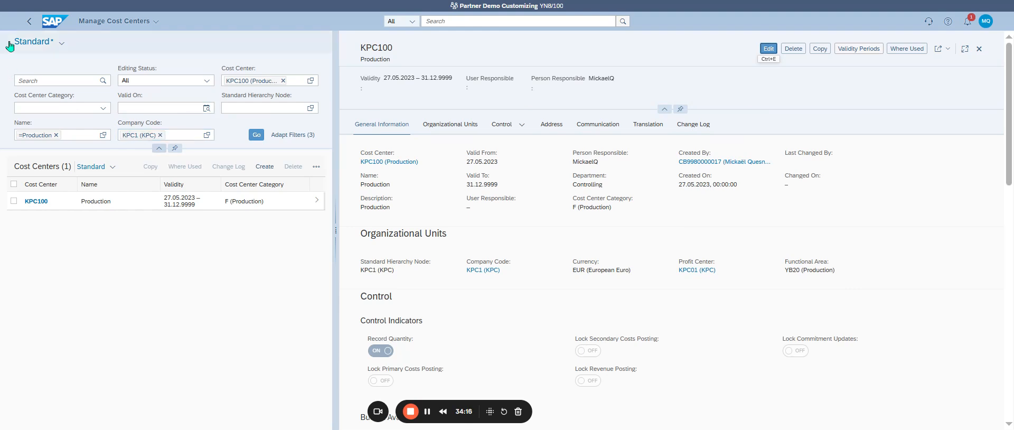
click(30, 26)
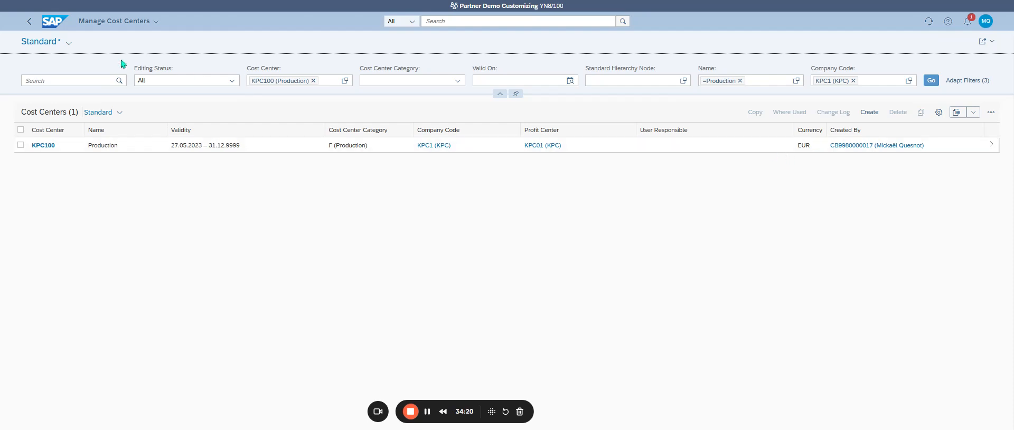
click(34, 24)
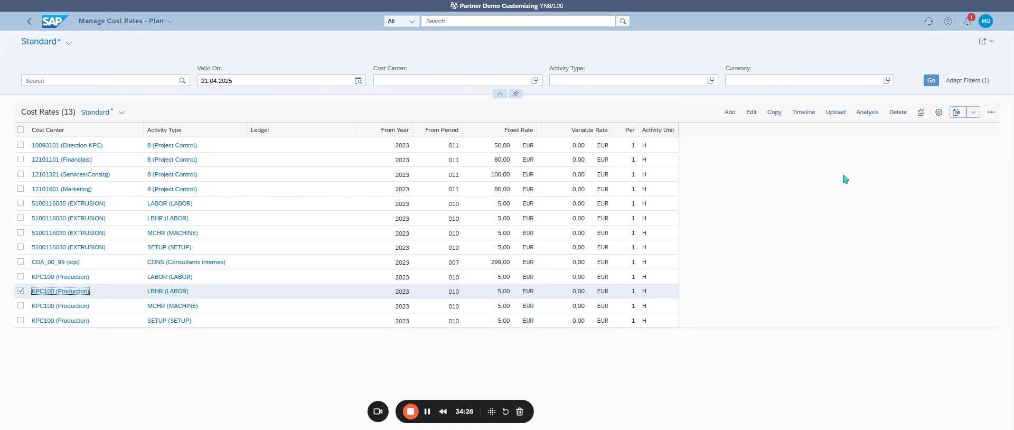
Step: Start a new cost rate and assign it the cost center WC00 (Assembly), found by searching for "W*"
click(730, 113)
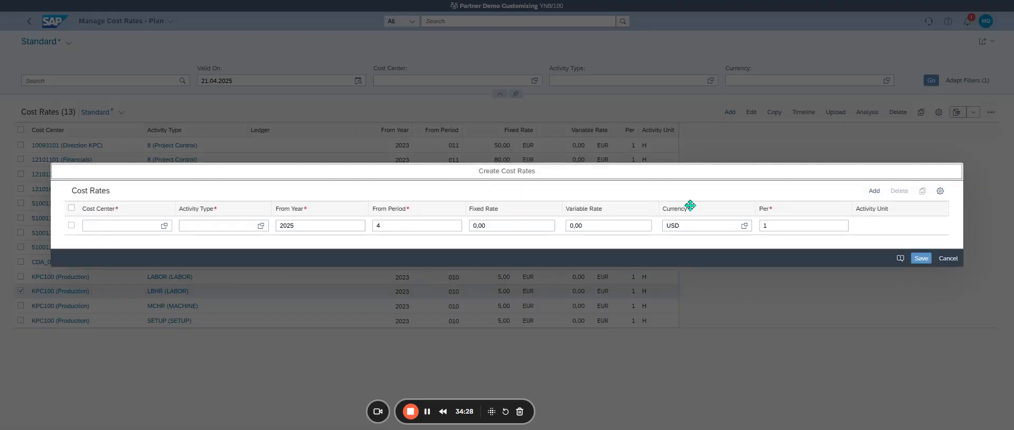
click(165, 226)
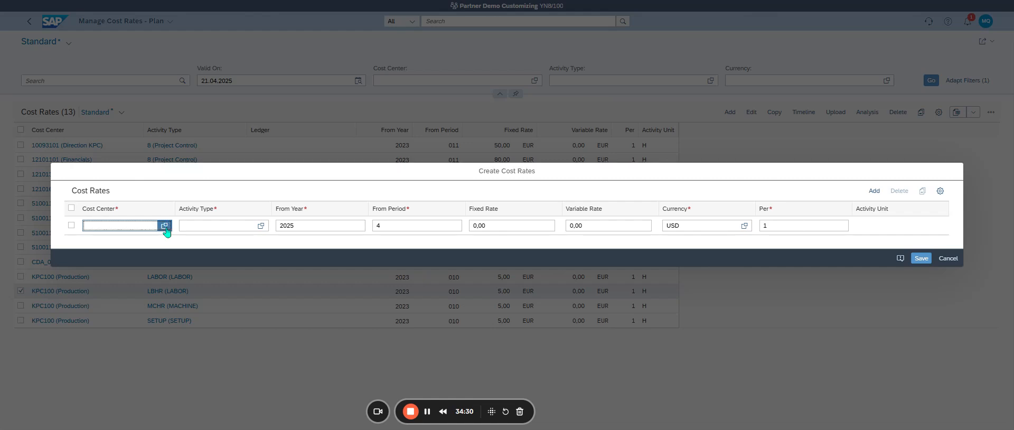
scroll(338, 264, down, 10)
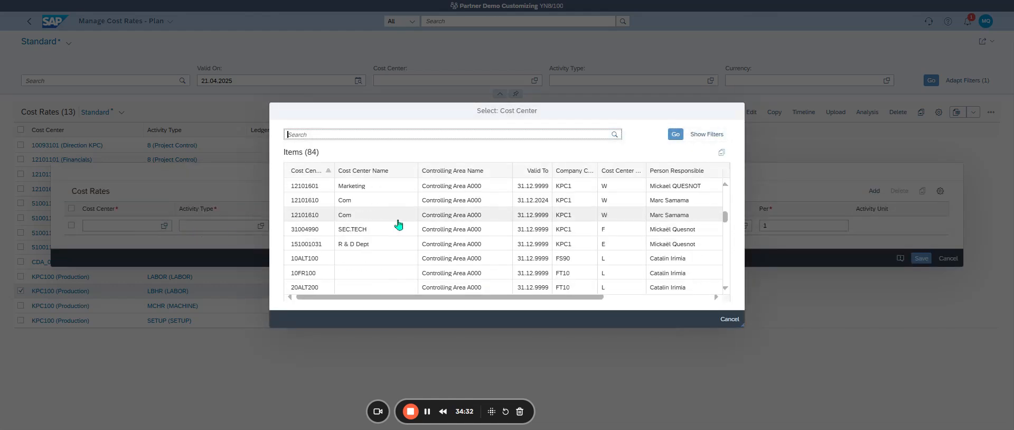
scroll(338, 240, down, 5)
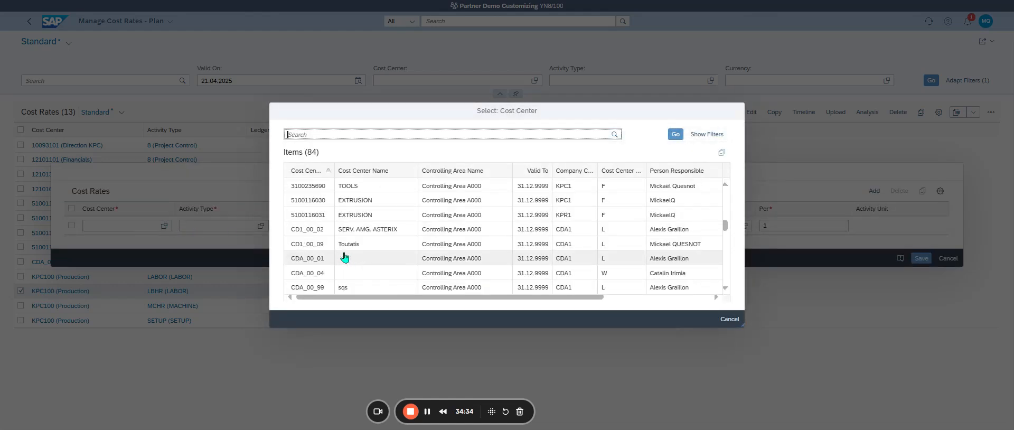
click(323, 132)
text(W*)
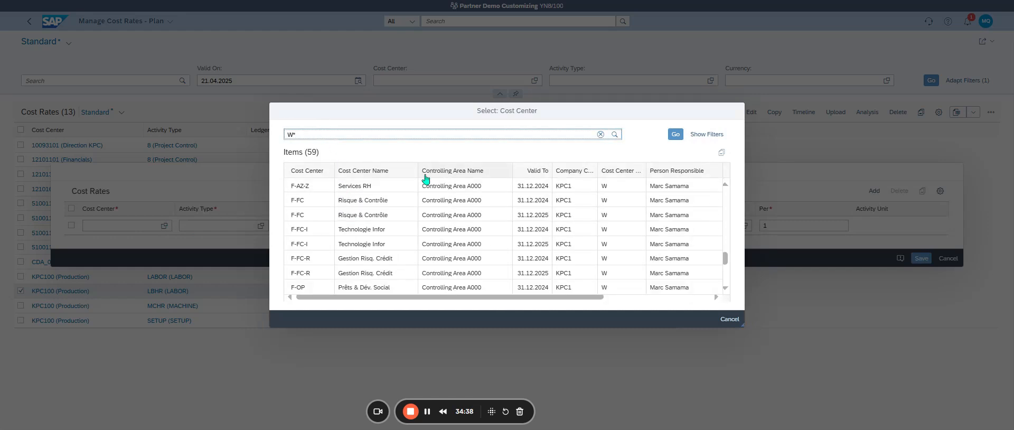
scroll(370, 248, down, 10)
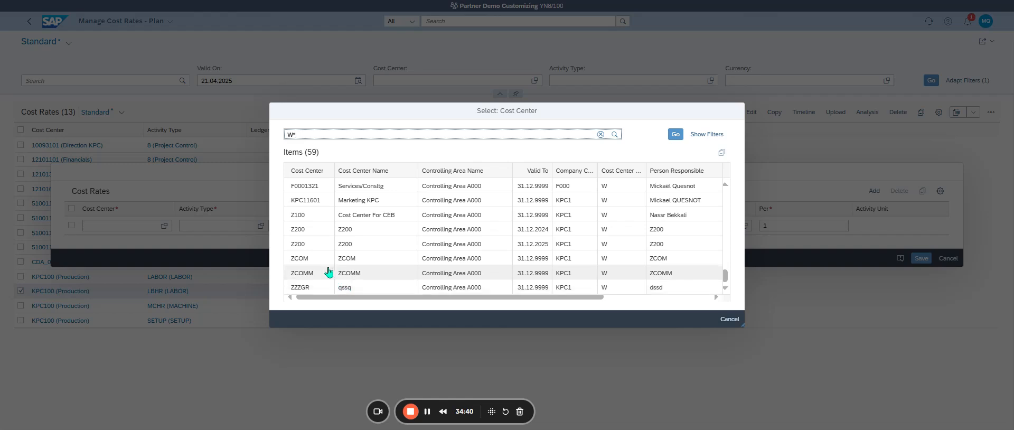
scroll(330, 274, up, 10)
scroll(412, 232, up, 5)
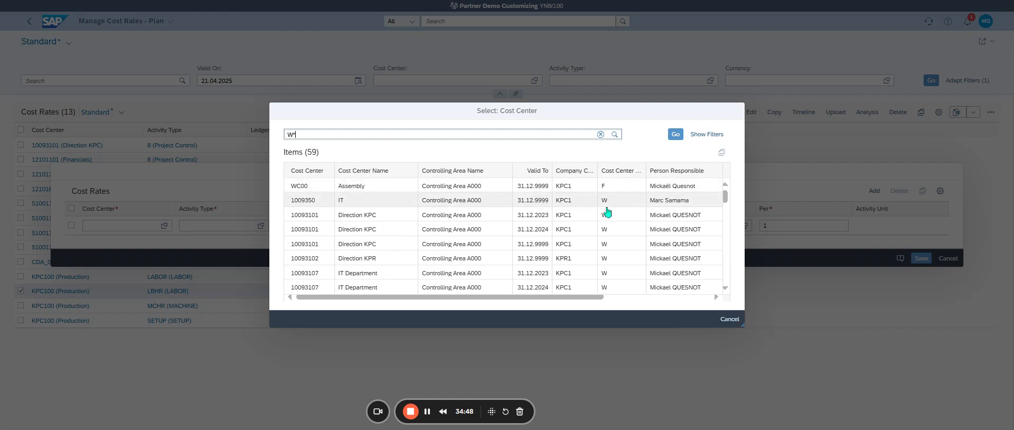
scroll(607, 215, down, 15)
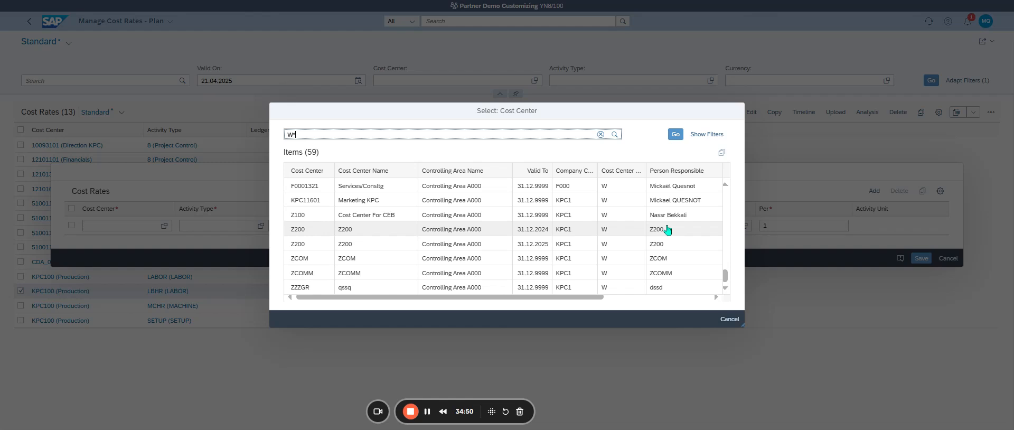
scroll(661, 225, up, 15)
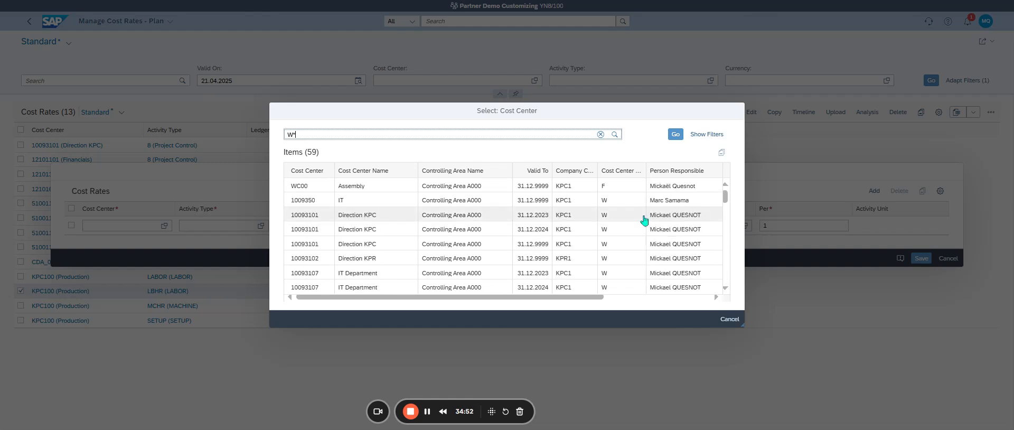
click(616, 187)
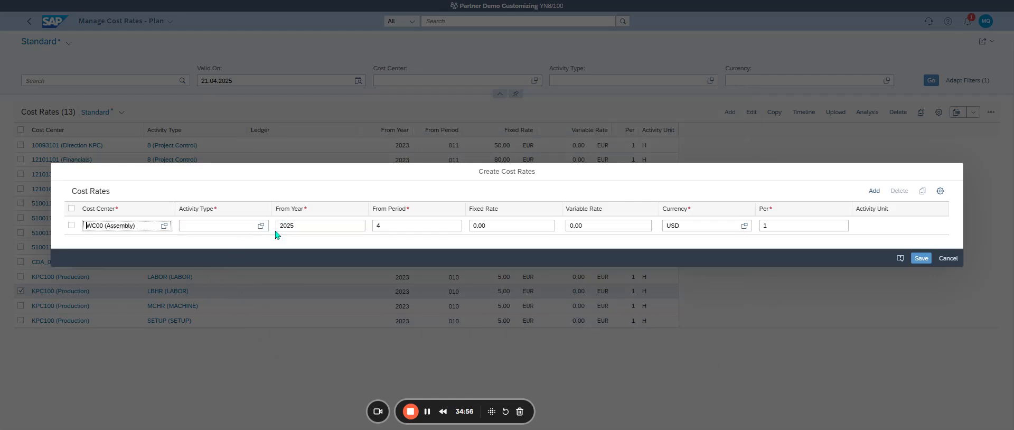
Step: Assign PERS01 (Person Hours 01) as the activity type of the new WC00 cost rate
click(260, 226)
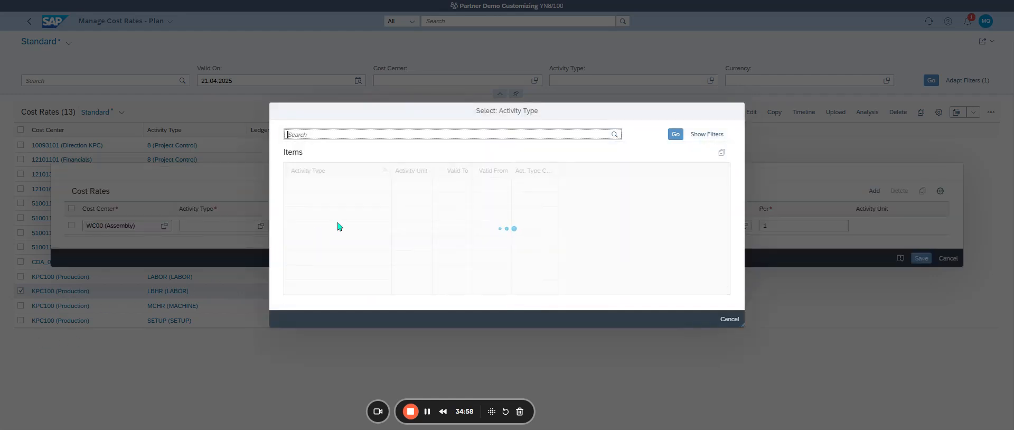
scroll(391, 249, down, 10)
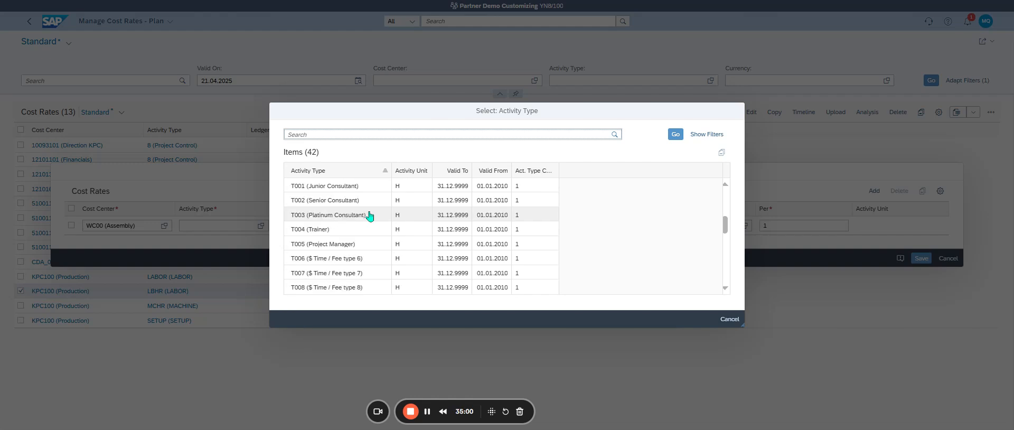
scroll(406, 250, up, 10)
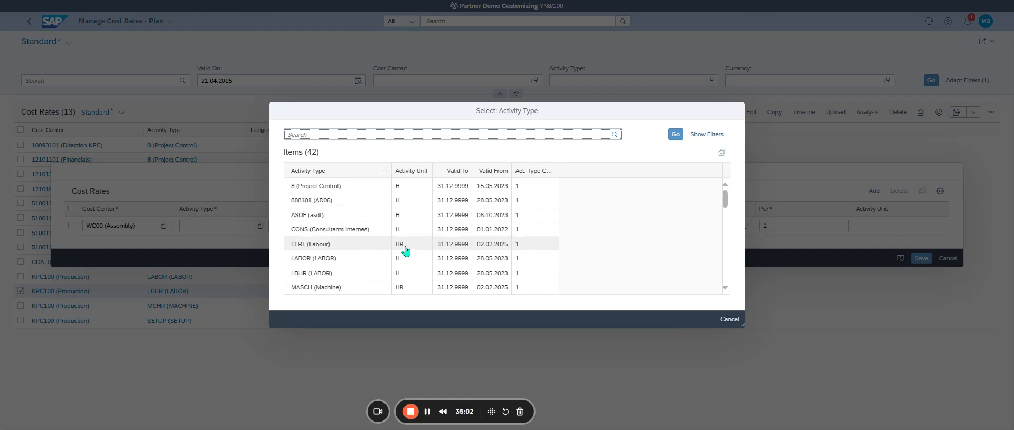
scroll(361, 254, down, 2)
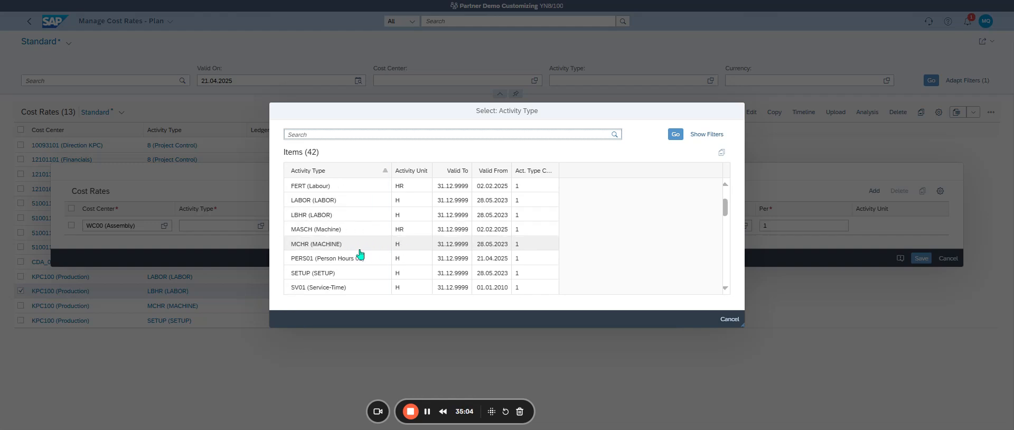
click(335, 262)
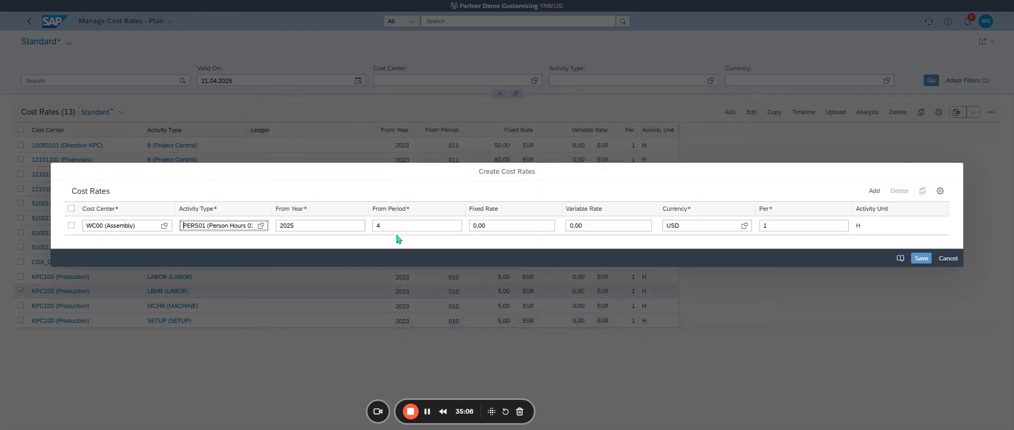
Step: Set the new WC00 rate's starting period to 5 and its currency to EUR, and save it
click(381, 225)
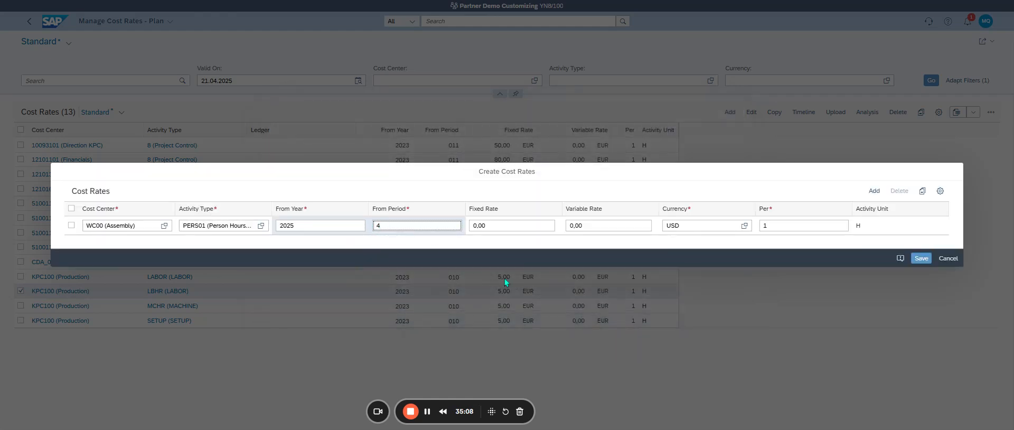
key(BackSpace)
text(5)
click(696, 226)
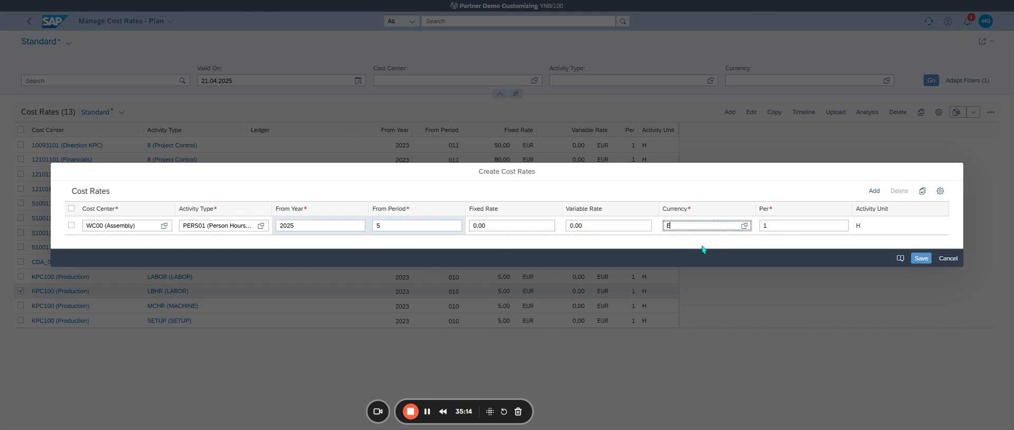
click(845, 270)
click(928, 259)
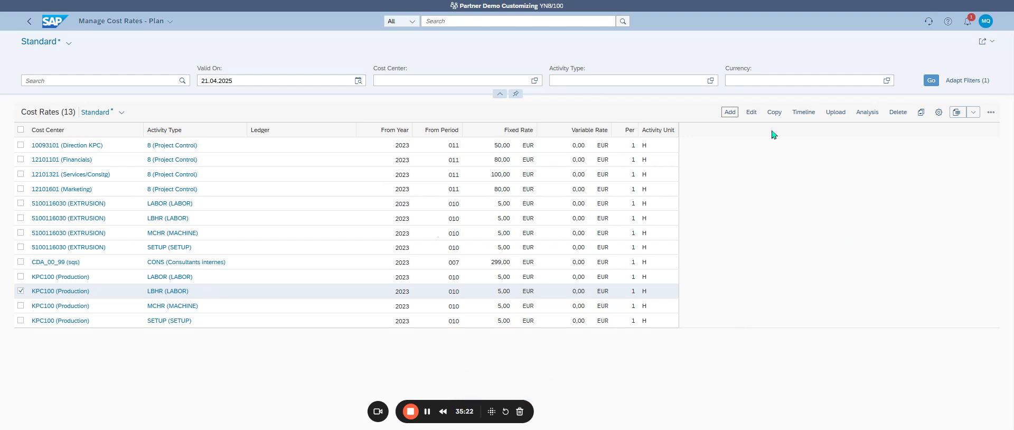
Step: Deselect the KPC100 LBHR rate and filter the cost rates list by the validity date 21.05.2025
click(931, 80)
click(20, 290)
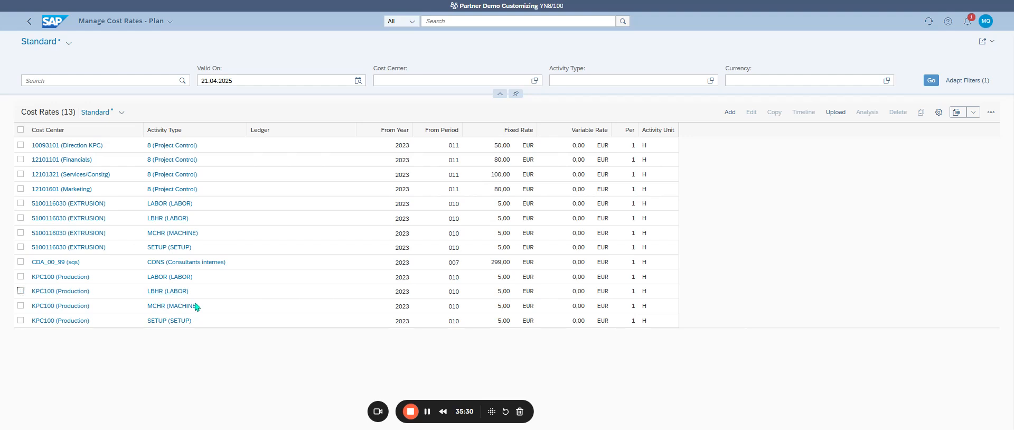
click(230, 79)
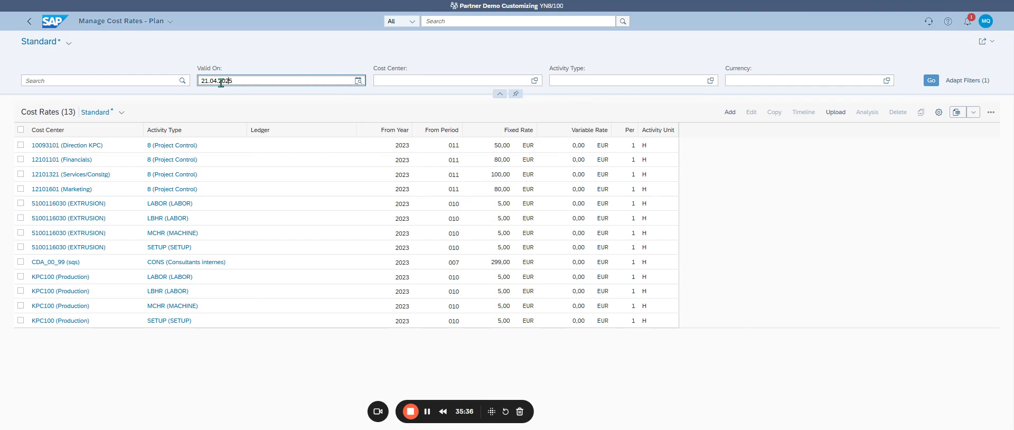
text(5)
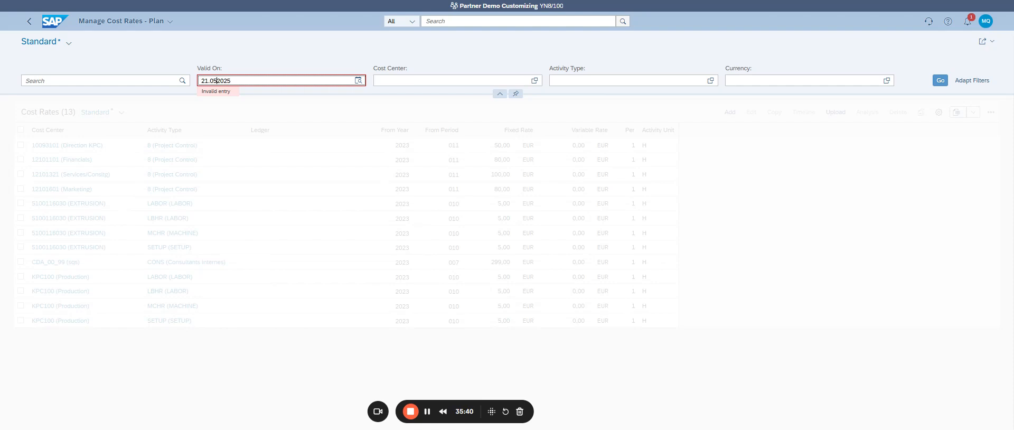
key(Return)
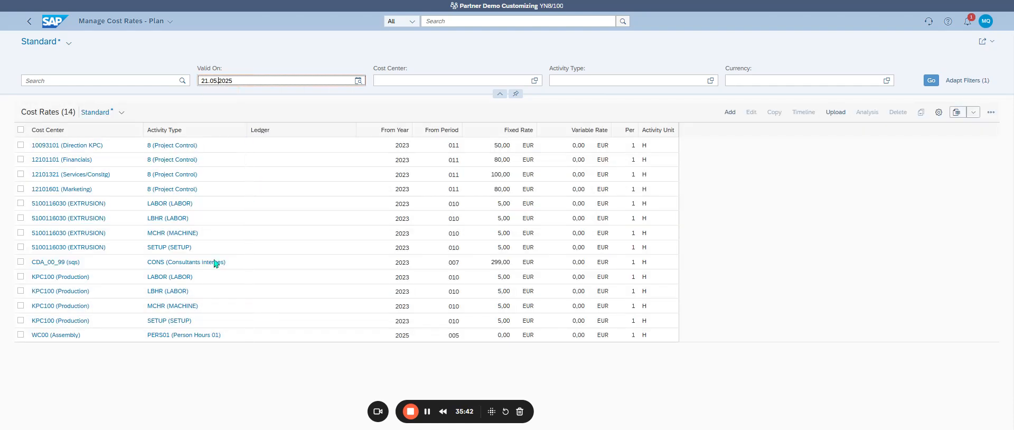
Step: Edit the WC00 (Assembly) cost rate for PERS01, set its fixed rate to 120, and save it
click(21, 339)
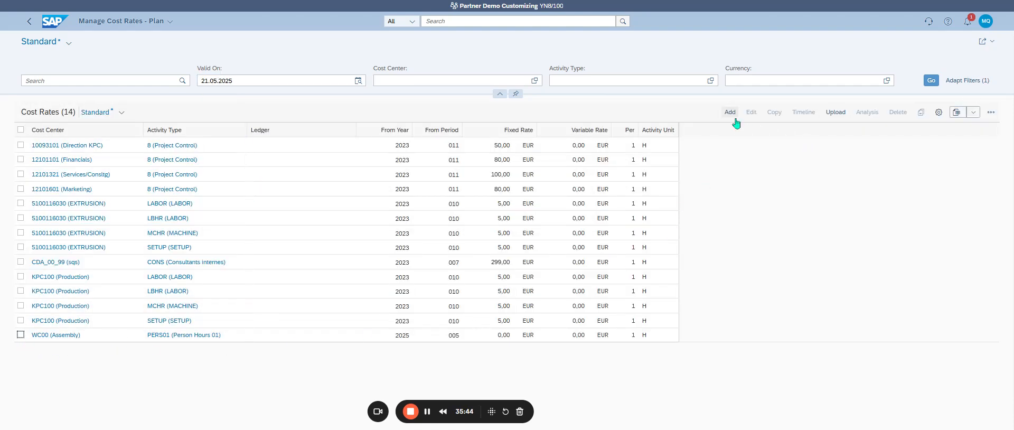
click(21, 335)
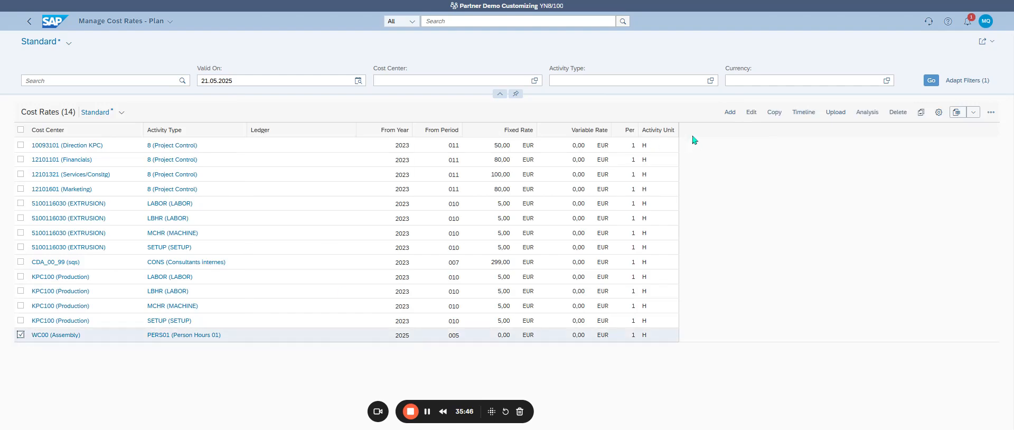
click(751, 112)
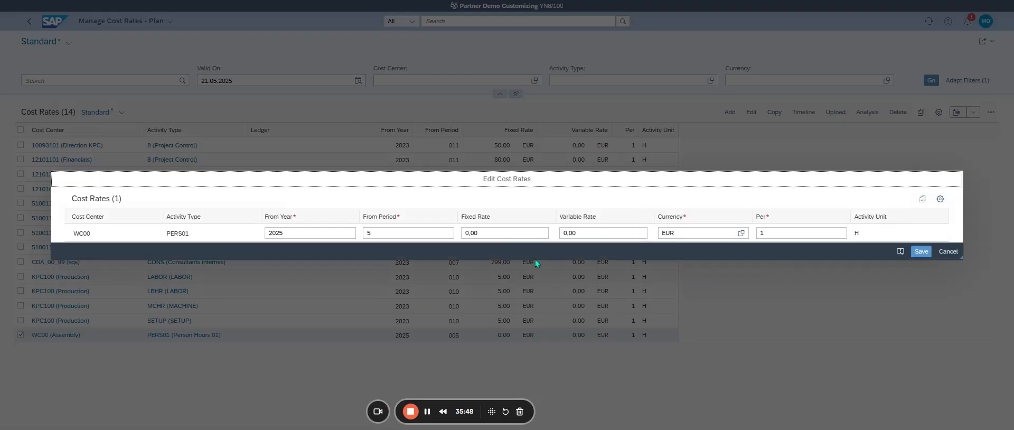
drag(502, 230, 430, 229)
double_click(469, 233)
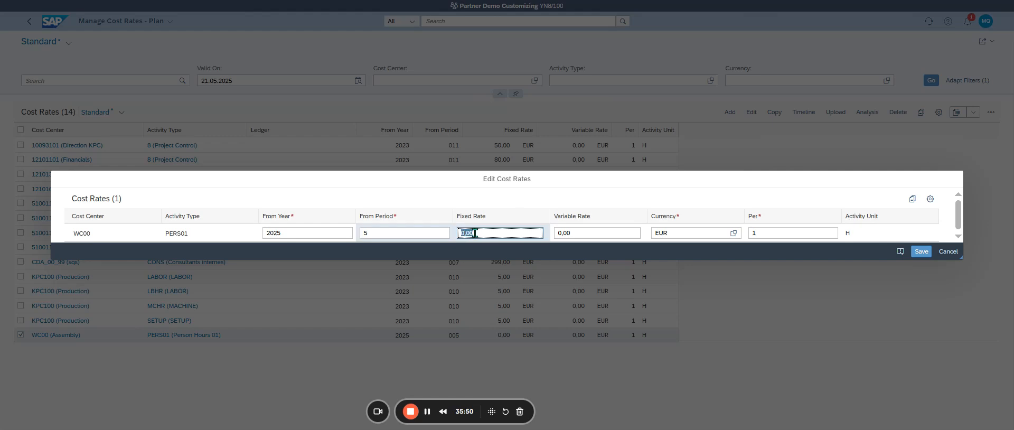
text(120)
click(924, 253)
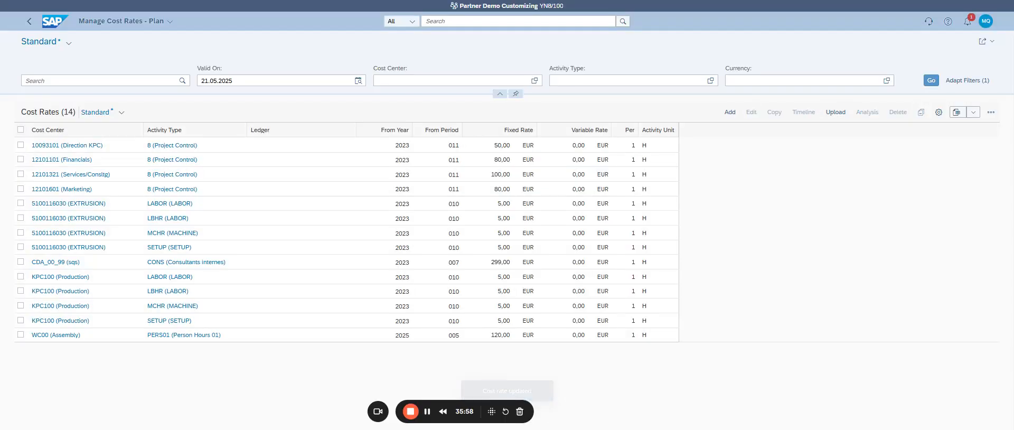
click(835, 112)
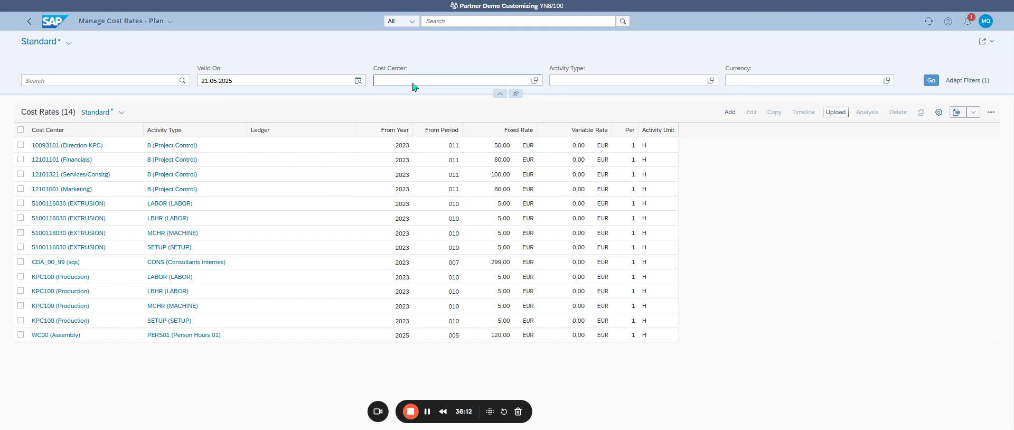
click(450, 21)
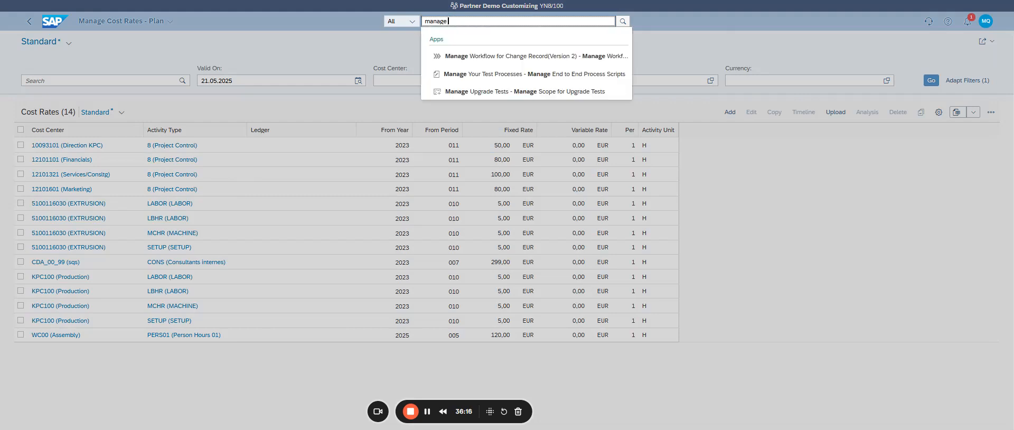
key(BackSpace)
key(BackSpace)
key(BackSpace)
key(BackSpace)
key(BackSpace)
key(BackSpace)
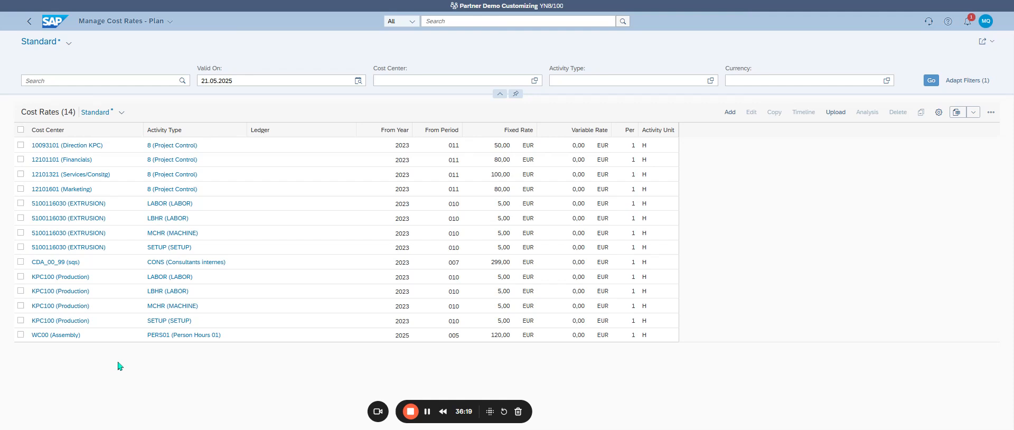
click(118, 363)
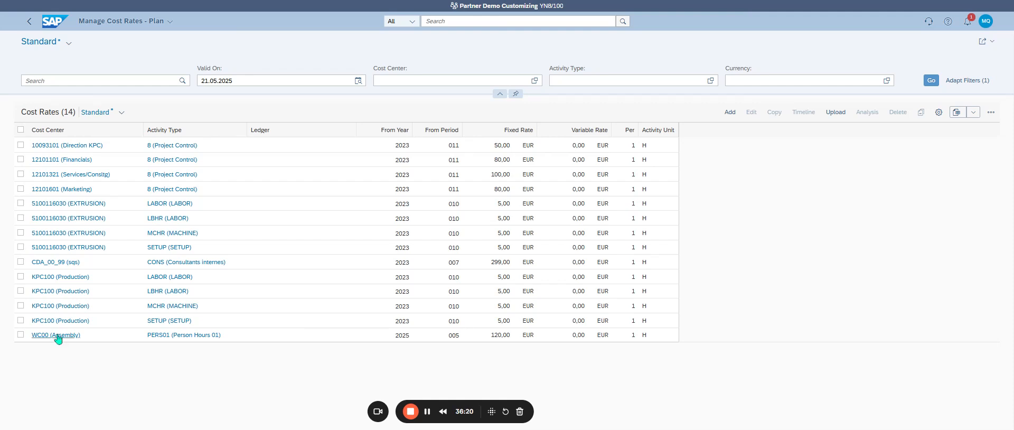
Step: Open cost center WC00 (Assembly) in Manage Cost Centers, set its valid-from date to 01.04.2025, and save it
click(57, 336)
click(130, 351)
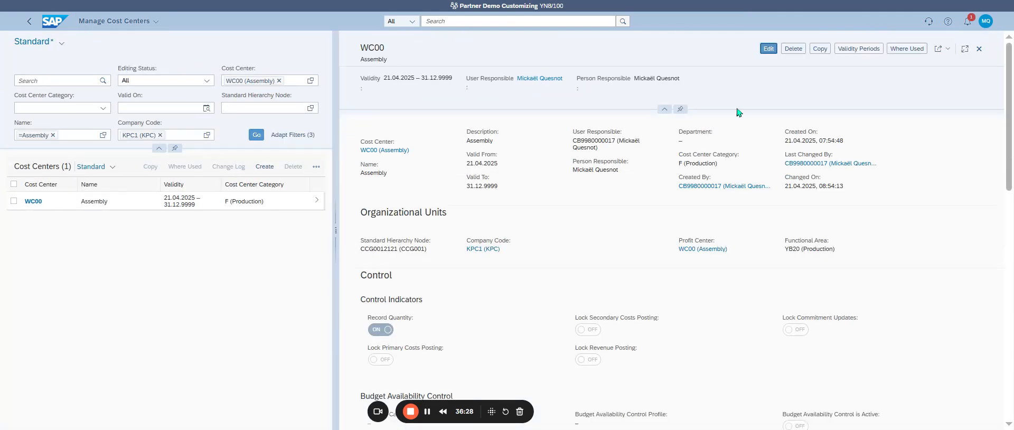
click(769, 48)
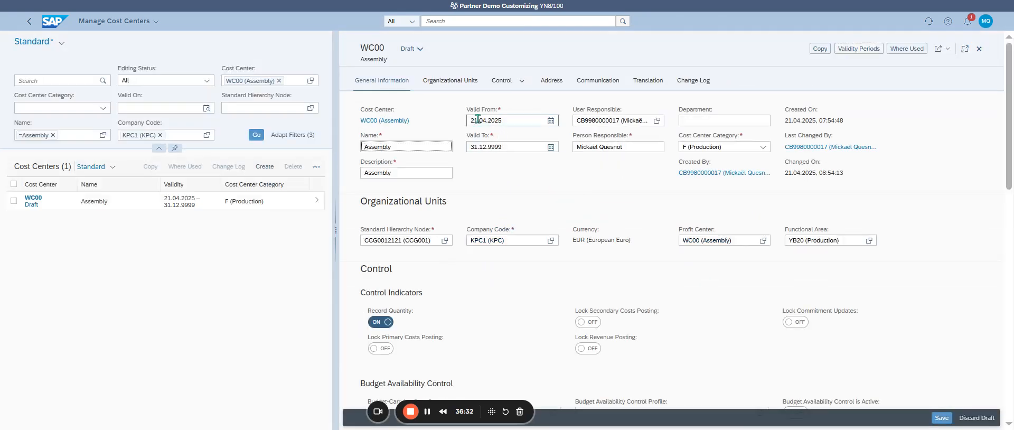
click(477, 119)
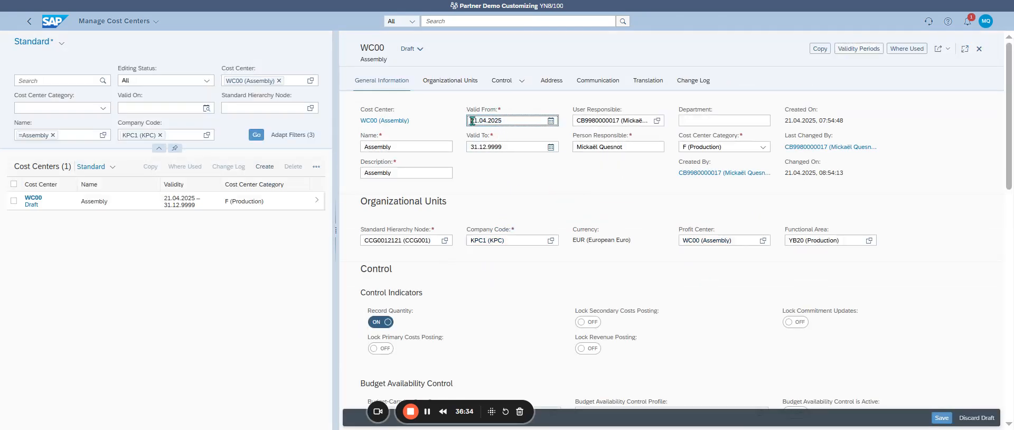
double_click(472, 120)
click(473, 121)
key(BackSpace)
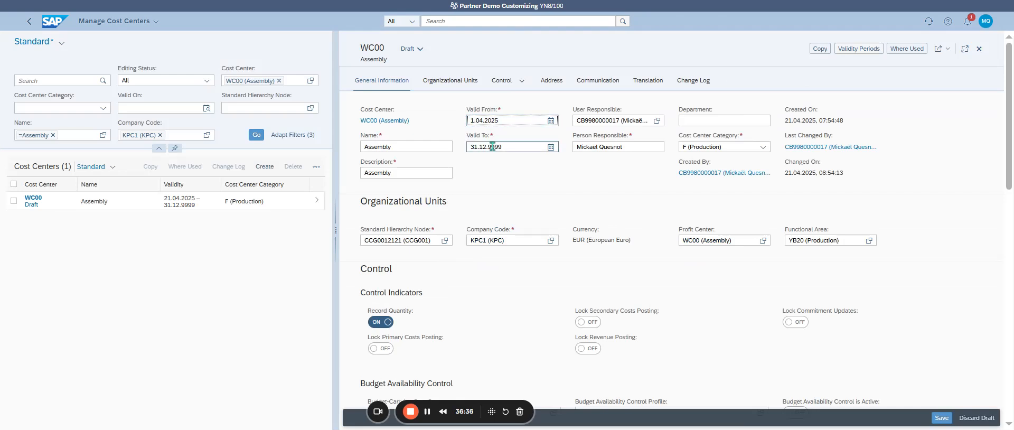
text(0)
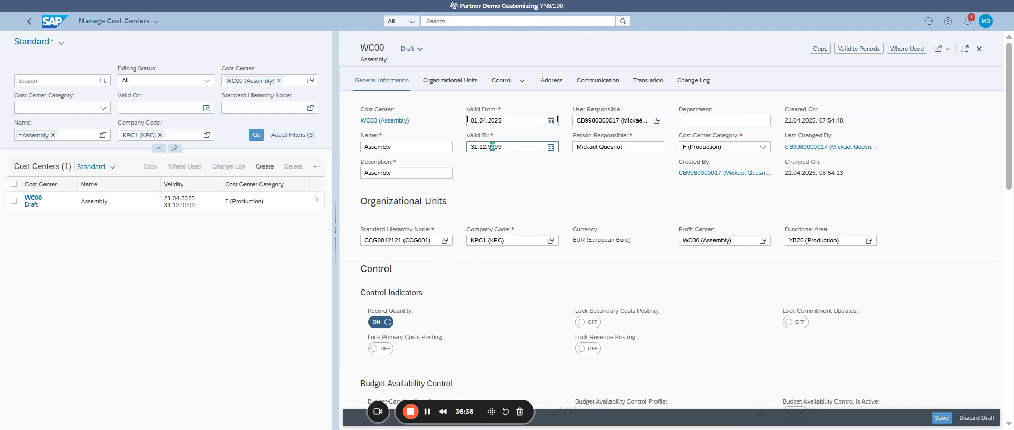
click(938, 418)
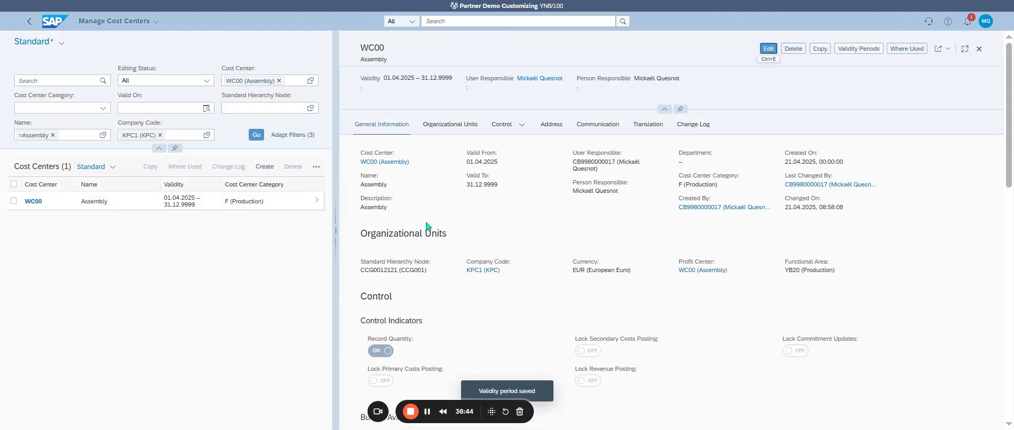
Step: Return to Manage Cost Rates - Plan, copy the WC00 (Assembly) PERS01 rate with starting period 4, and save the copy
click(28, 24)
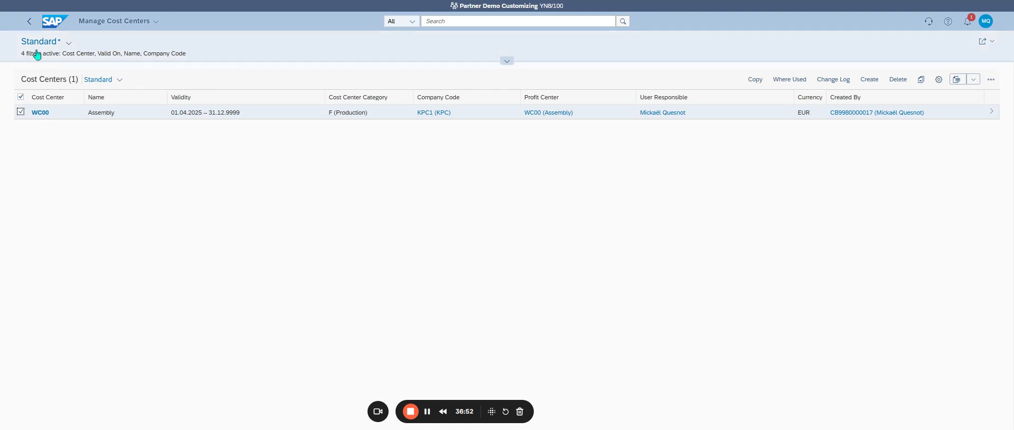
click(29, 22)
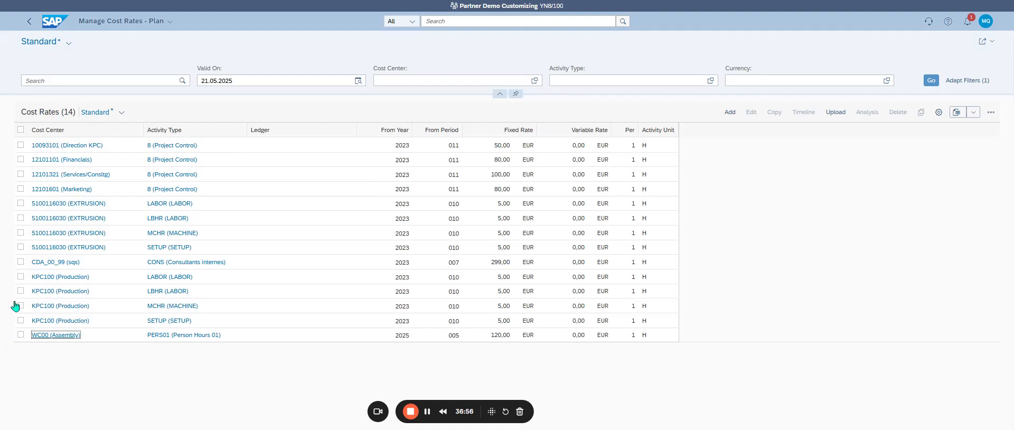
click(931, 81)
click(21, 335)
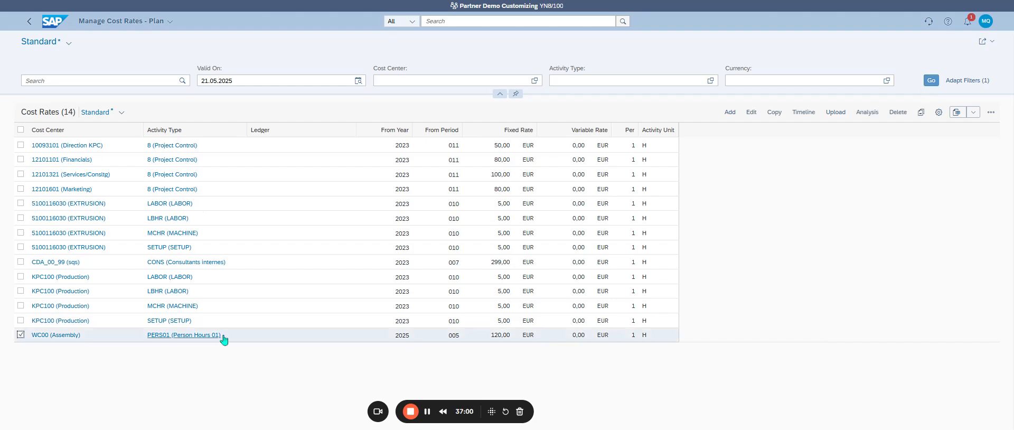
click(774, 112)
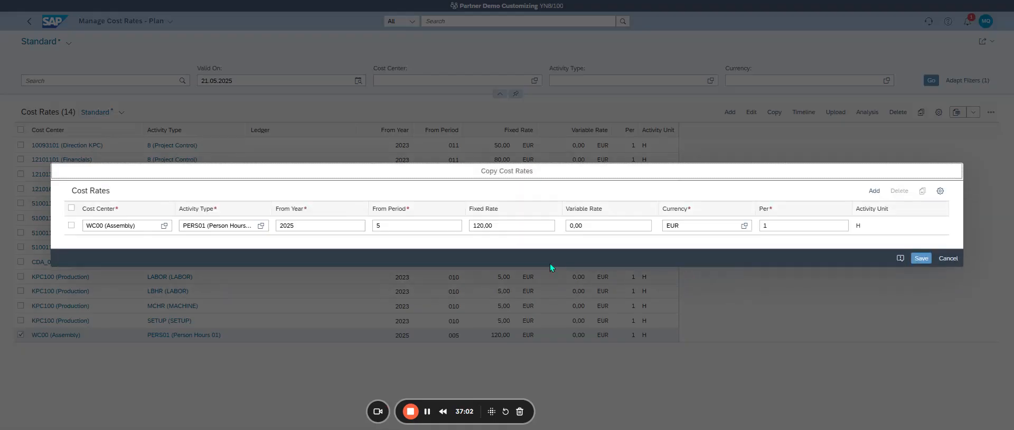
click(401, 228)
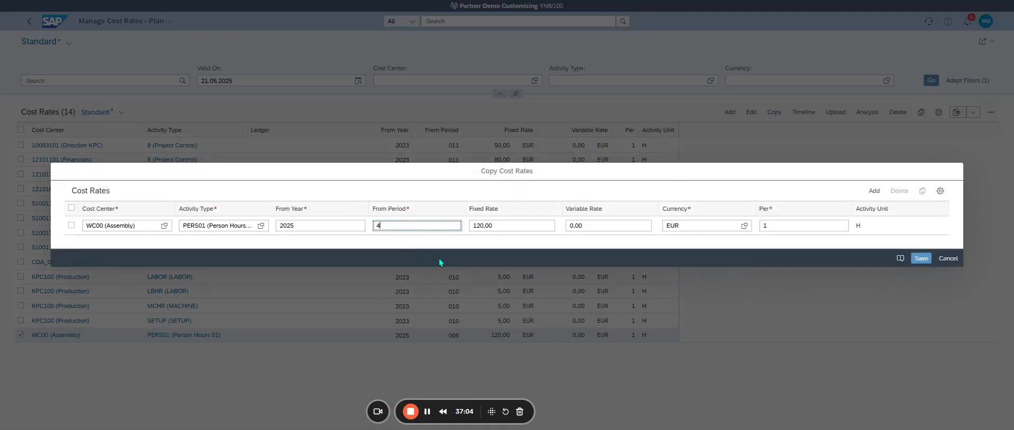
click(921, 258)
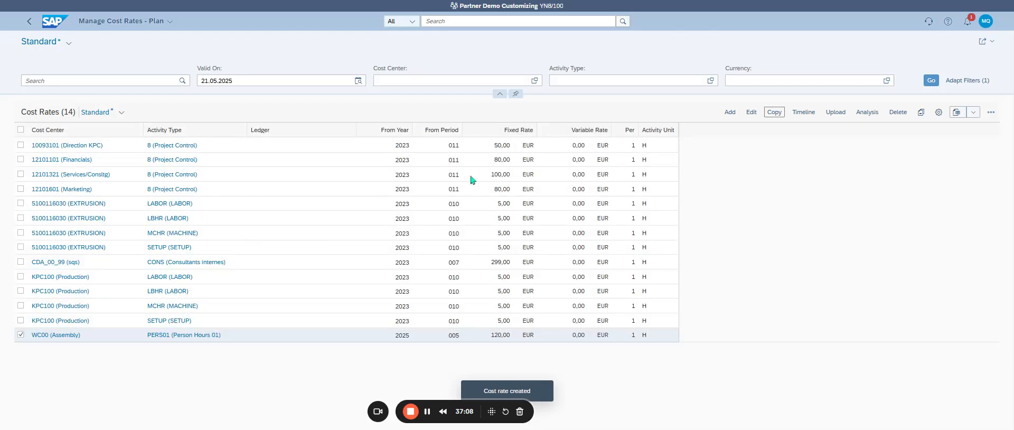
Step: Filter the plan cost rates by the validity date 21.04.2025 and select the WC00 (Assembly) rate
click(218, 80)
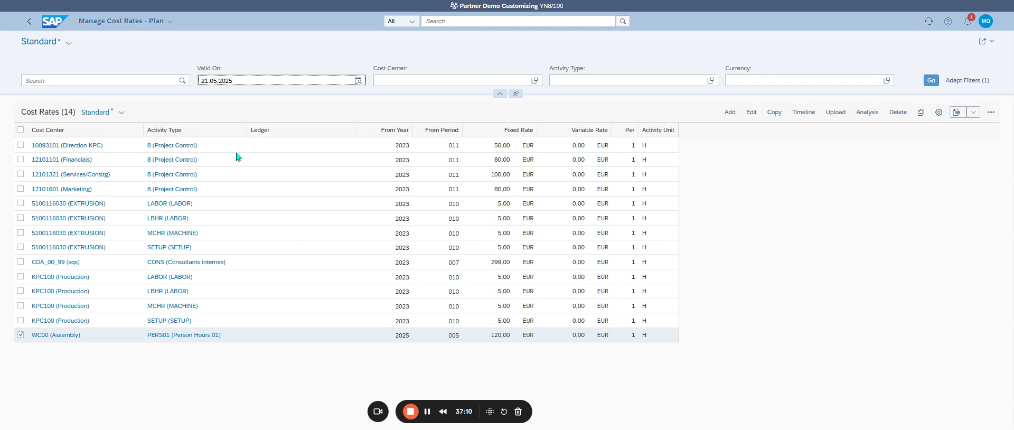
key(BackSpace)
text(4)
key(Return)
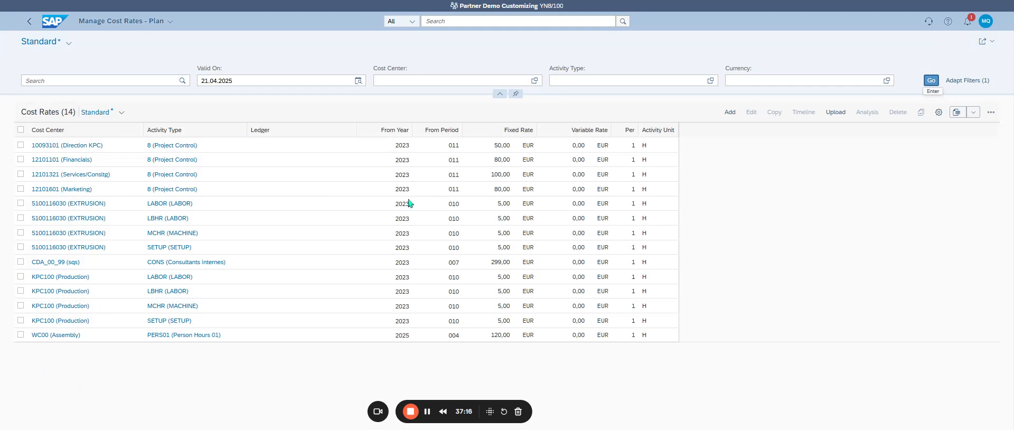
click(931, 81)
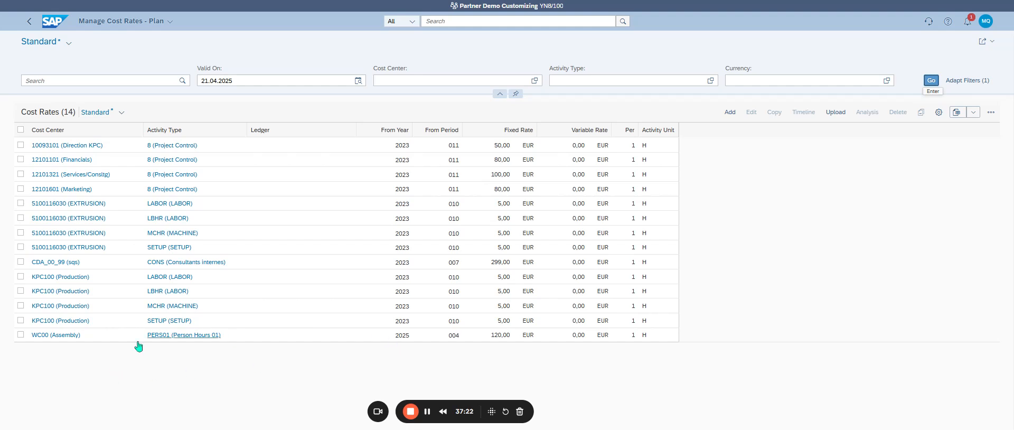
click(21, 334)
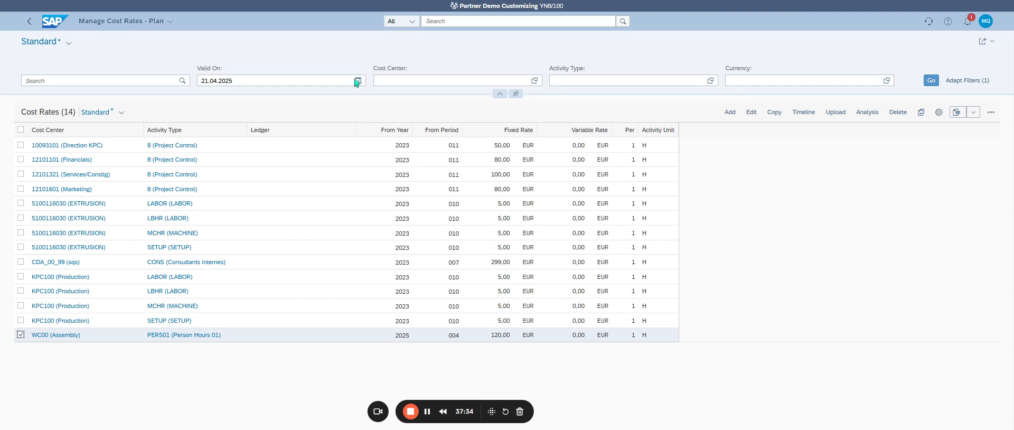
Step: Search for Manage Cost Rates and open the Manage Cost Rates - Actual app
click(444, 21)
text(manage)
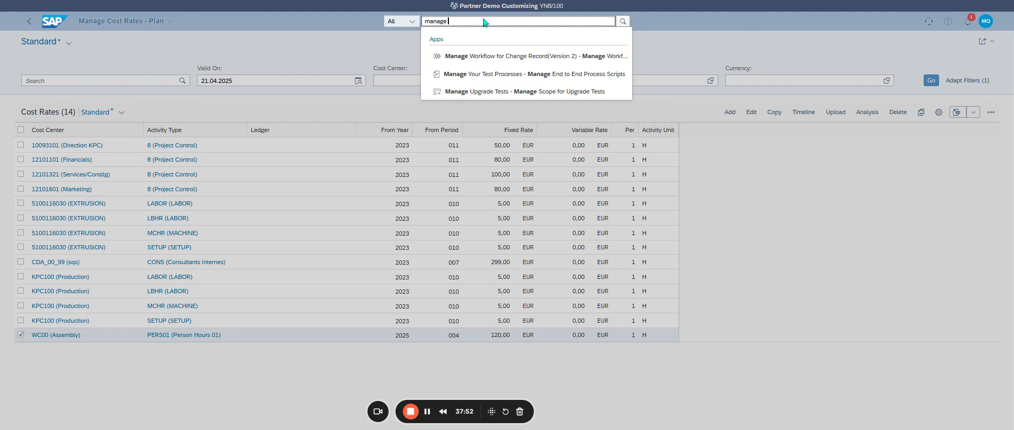
drag(464, 23, 407, 23)
key(ctrl+v)
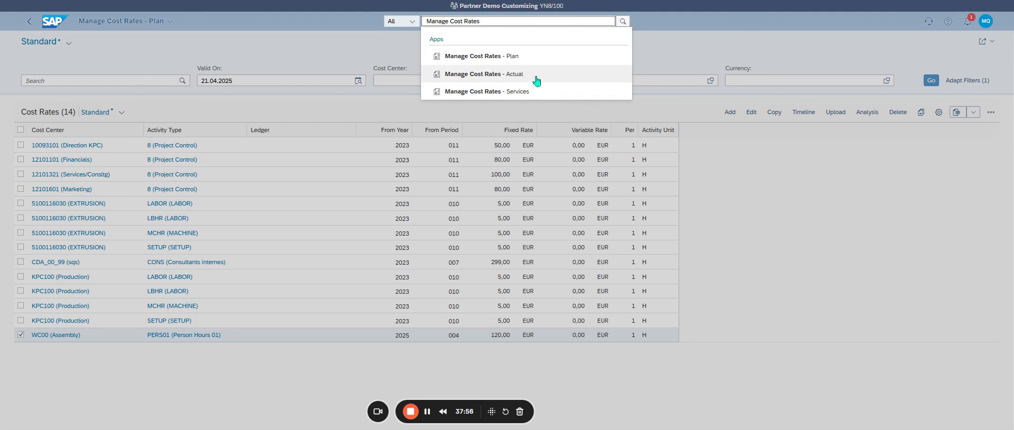
click(536, 80)
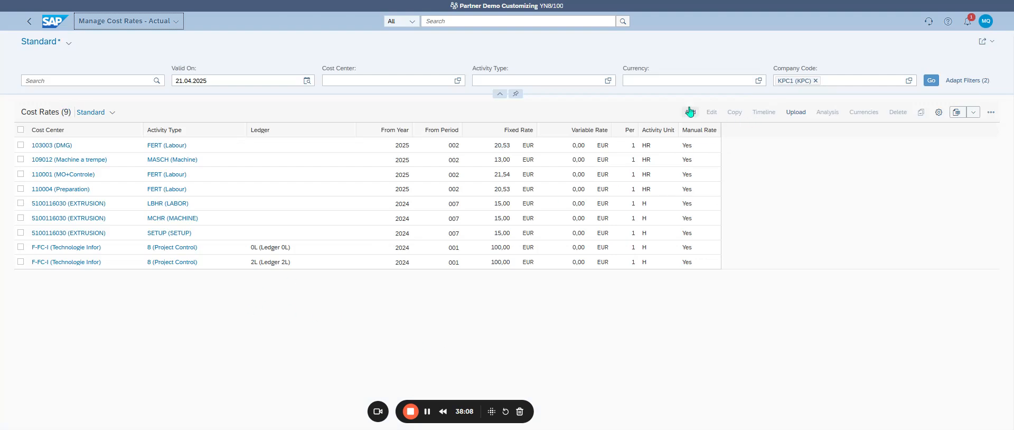
Step: Add an actual cost rate for cost center WC00 (Assembly) with activity type PERS01 (Person Hours 01) and ledger 0L
click(689, 112)
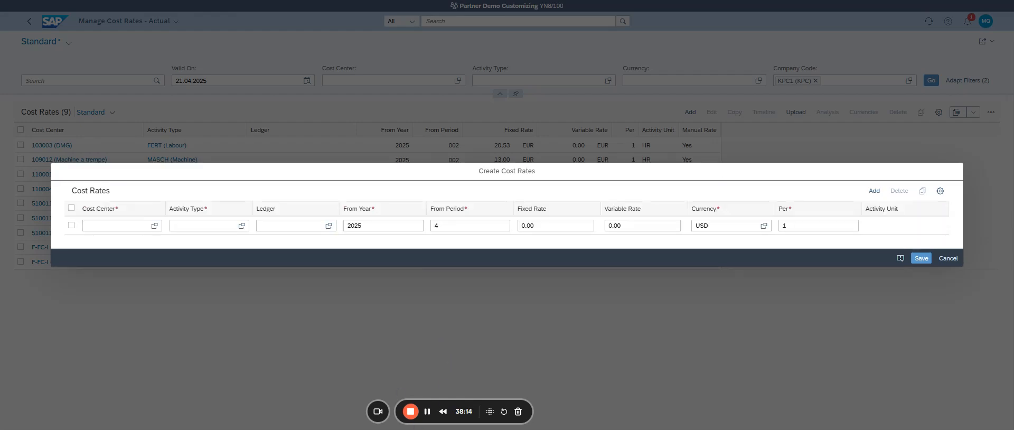
click(117, 225)
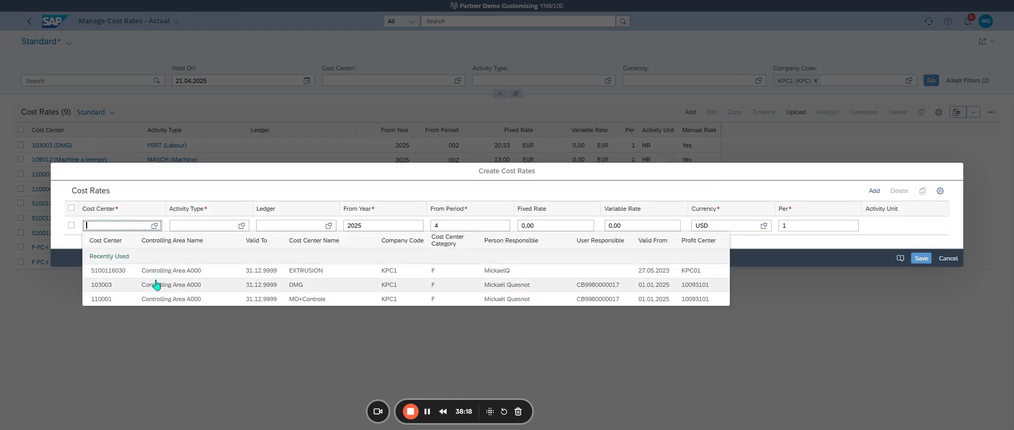
text(wC00)
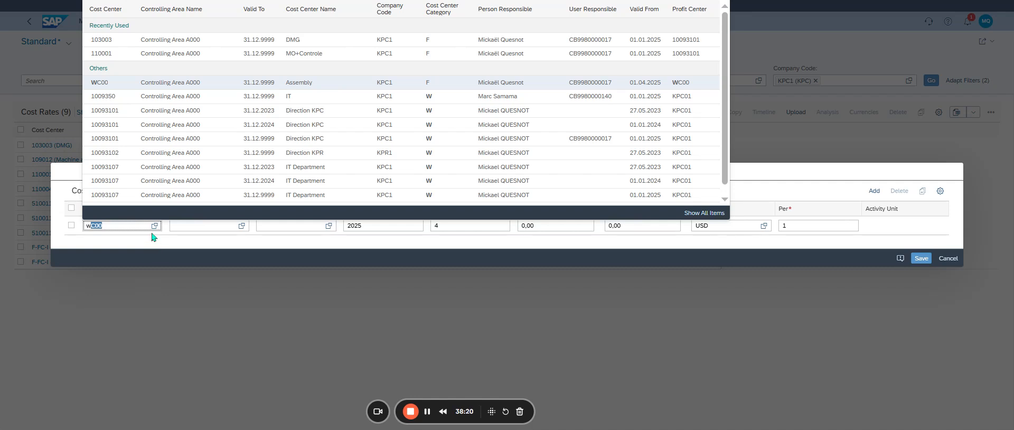
click(114, 95)
key(Tab)
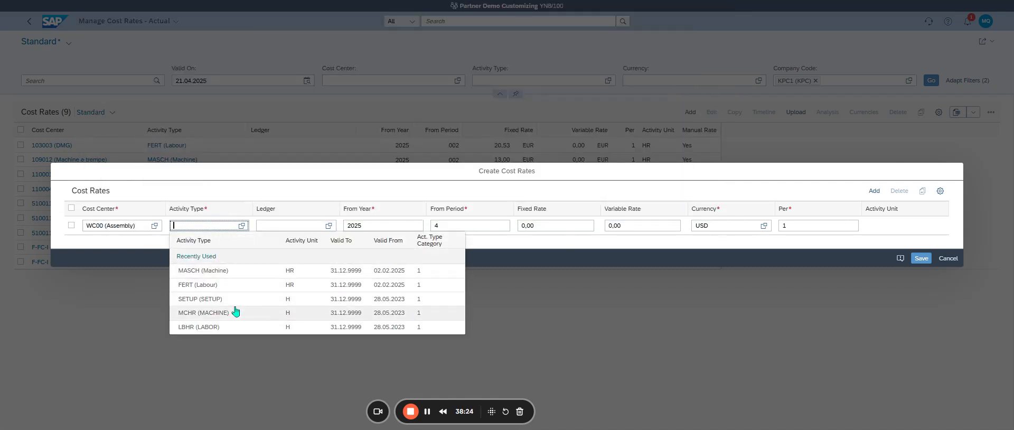
text(pers01)
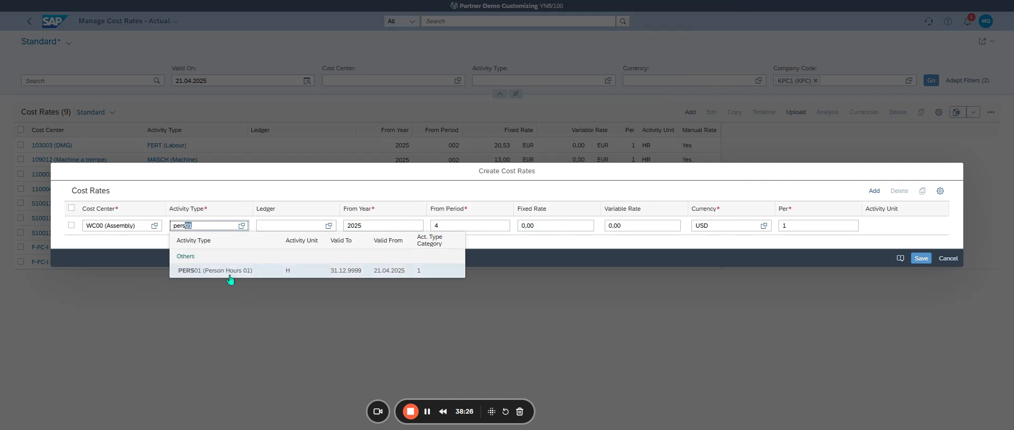
click(230, 271)
click(295, 225)
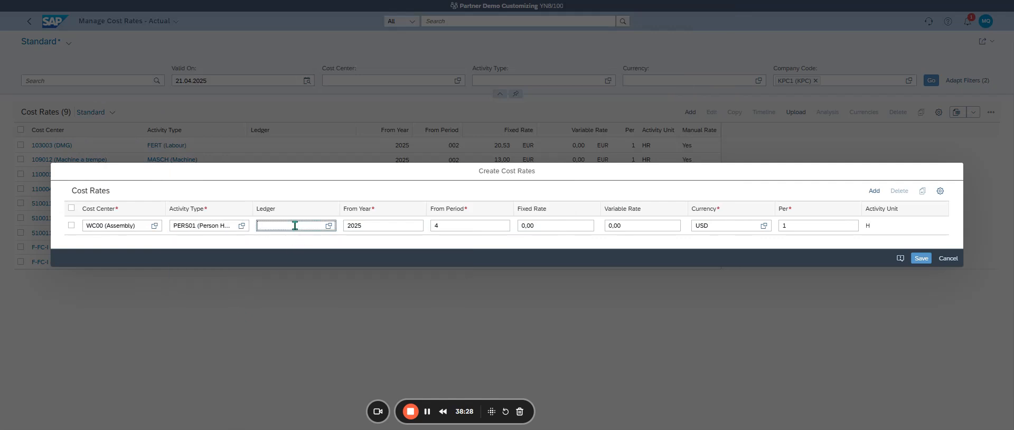
text(0l)
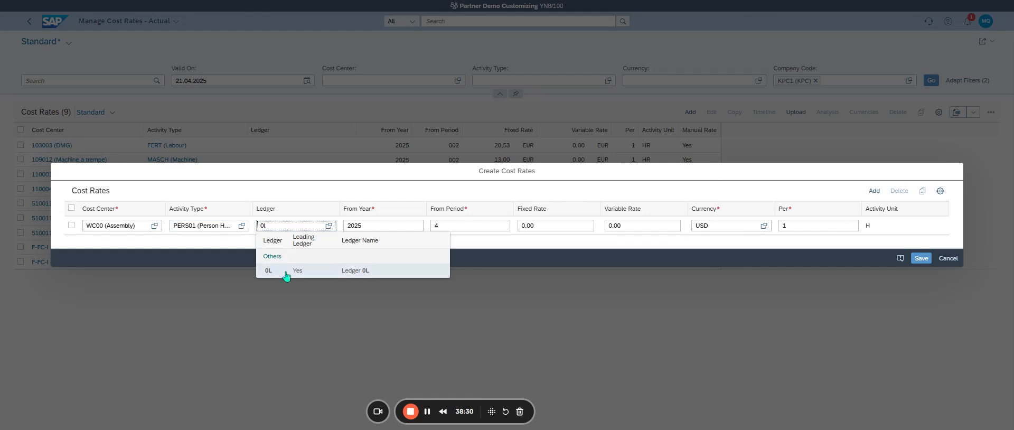
click(286, 271)
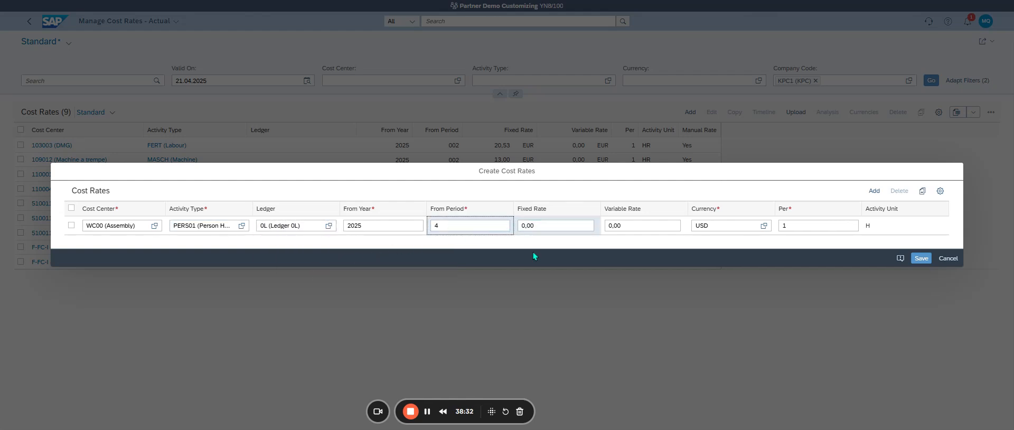
Step: Set the new WC00 actual rate's fixed rate to 120 and its currency to EUR, and save it
click(557, 225)
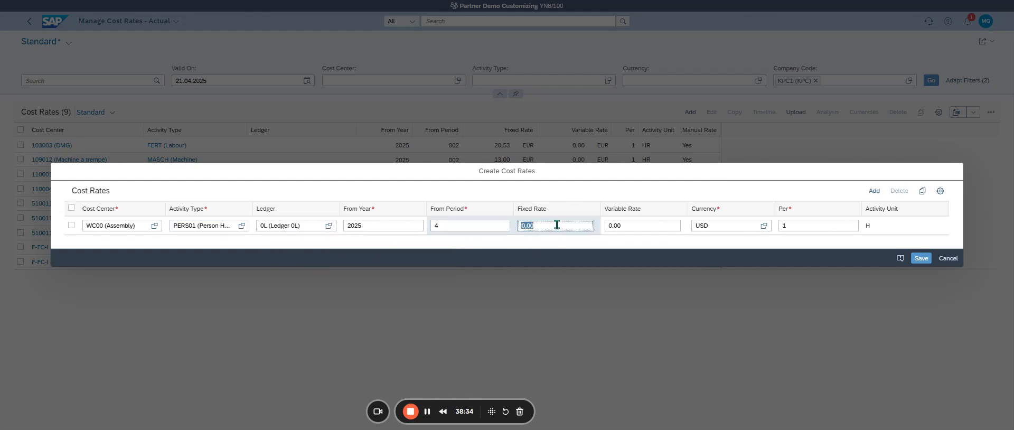
text(120)
key(Tab)
key(Tab)
text(EUR)
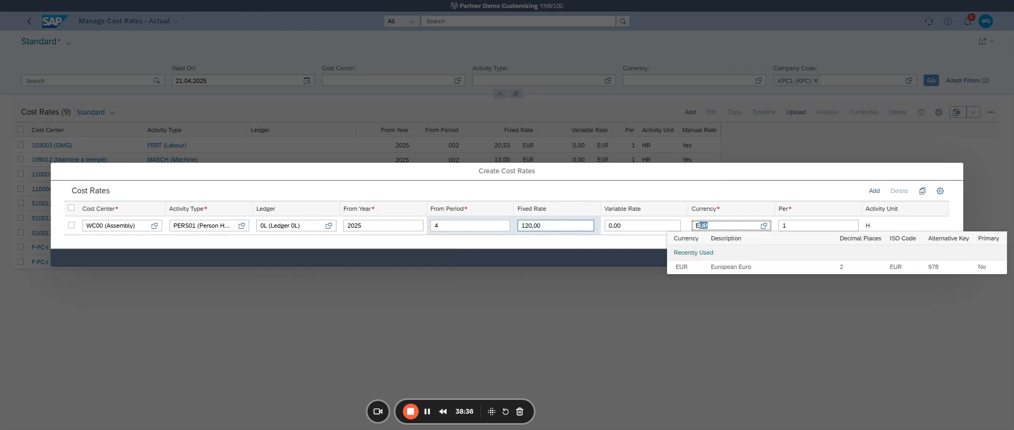
key(Tab)
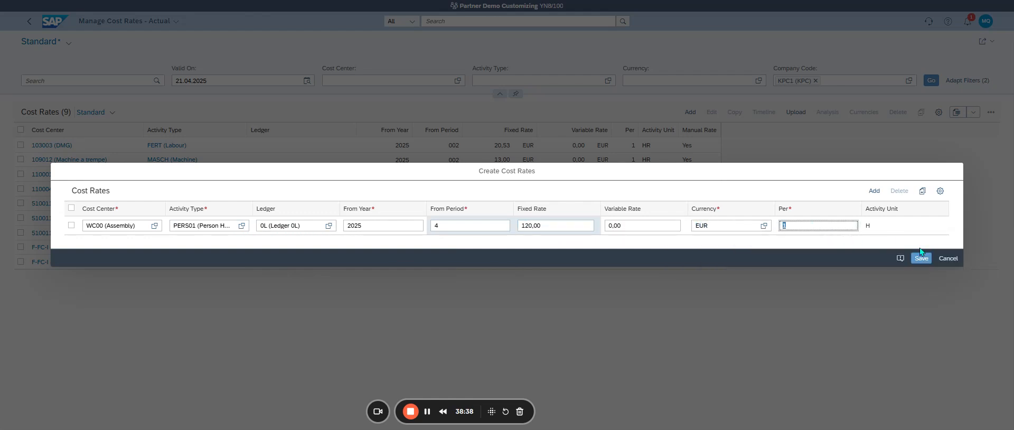
click(921, 258)
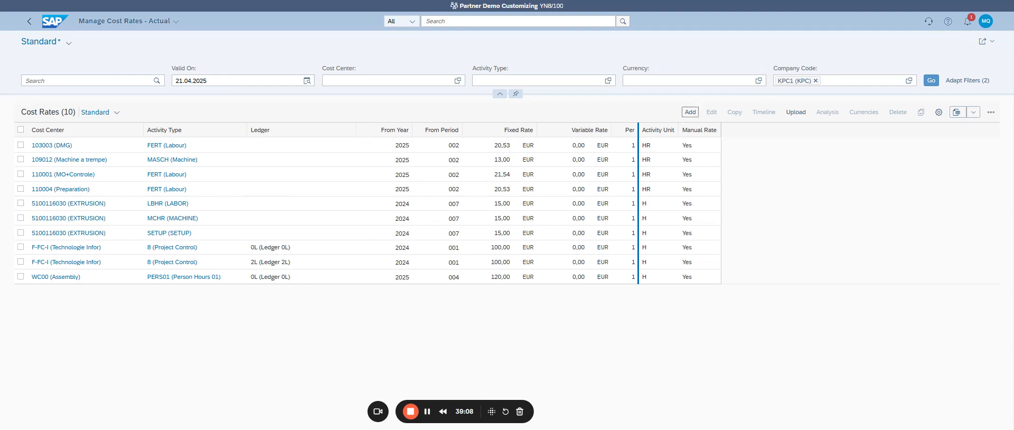
Step: Return to the home page, search for CR02 and open the Change Work Center app
click(46, 24)
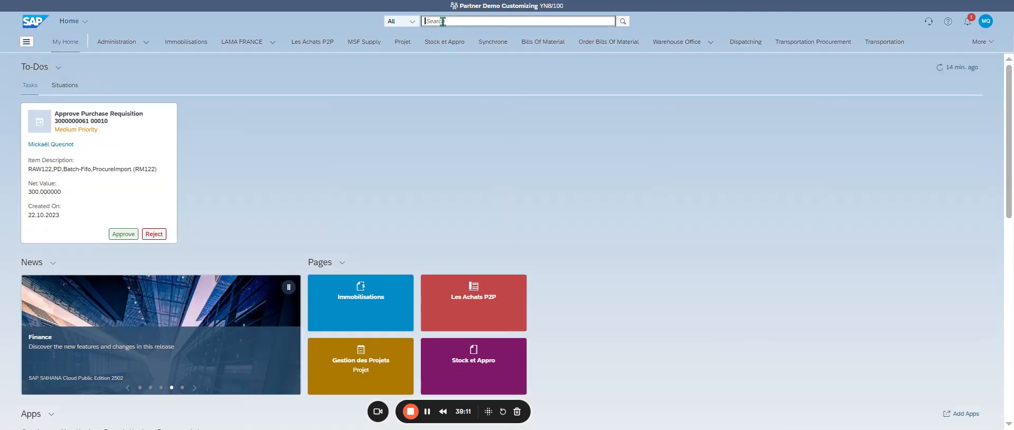
click(443, 21)
text(CR02)
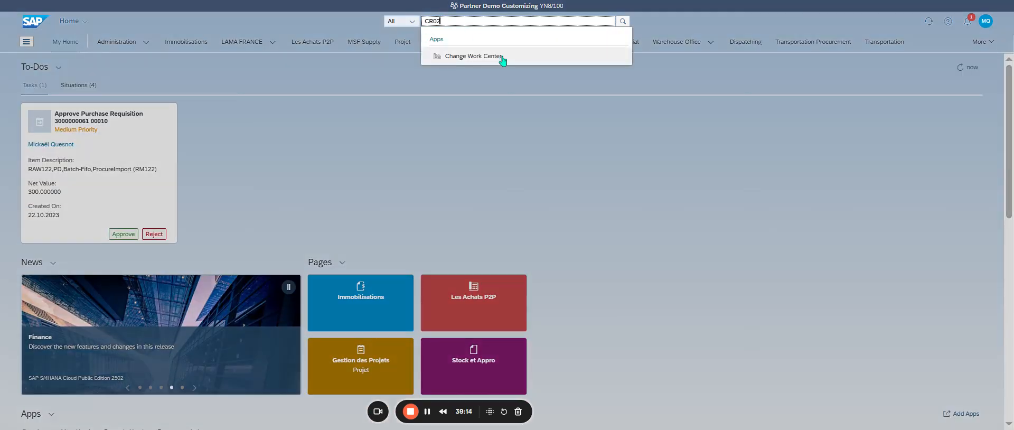
click(501, 56)
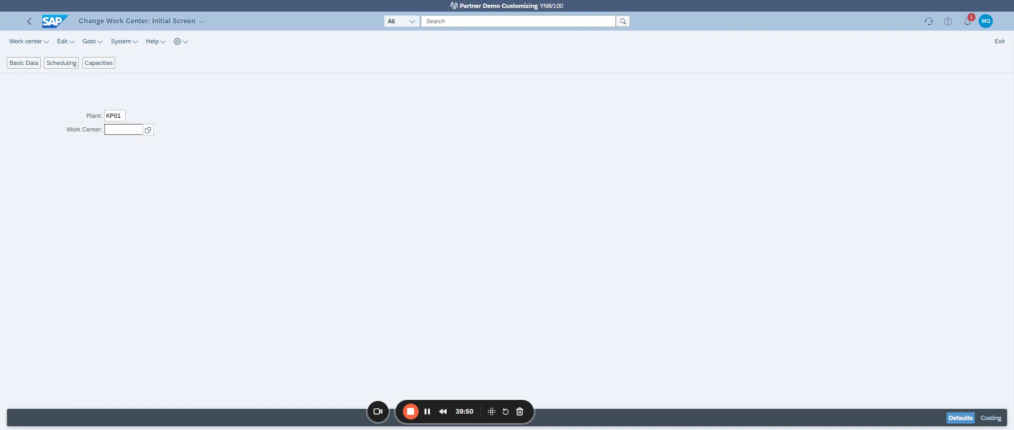
Step: Open work center WC00 in plant KP01 for editing and display its costing data
text(WC00)
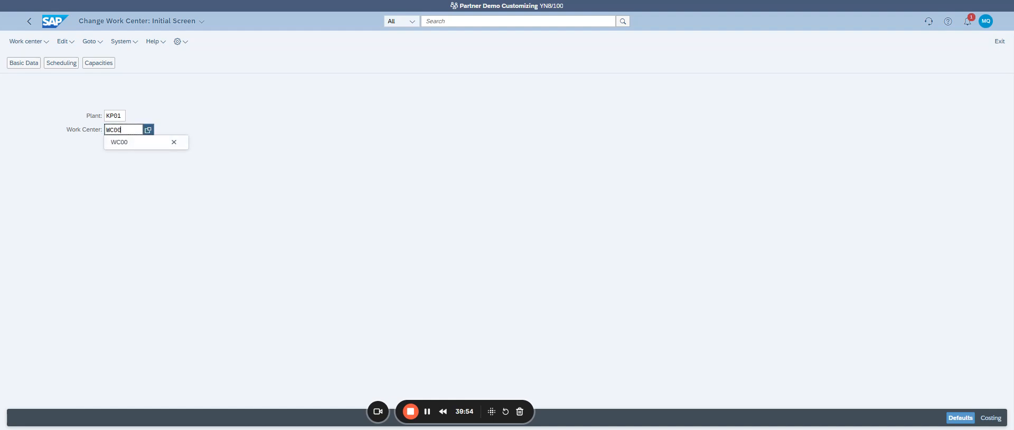
key(Return)
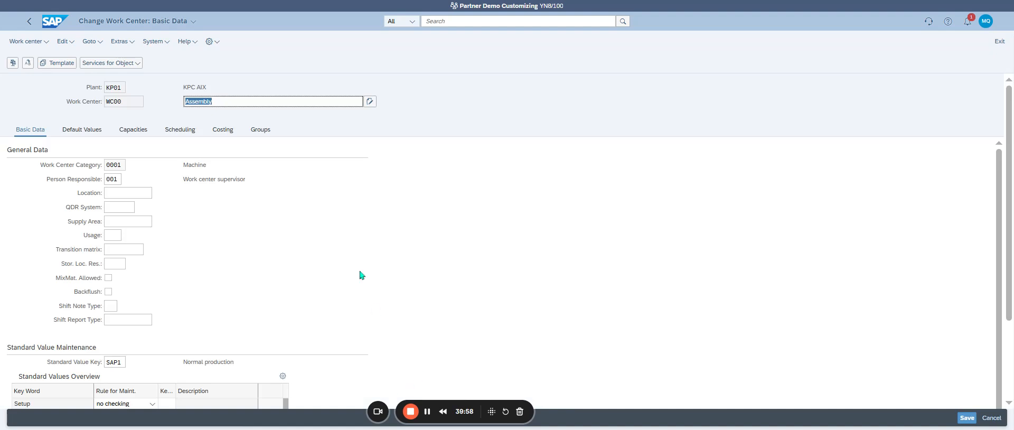
click(223, 133)
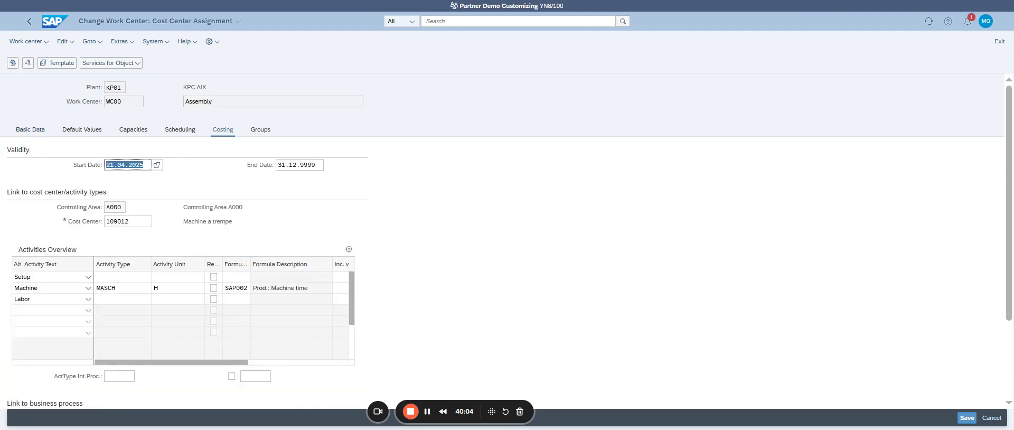
click(109, 288)
key(F4)
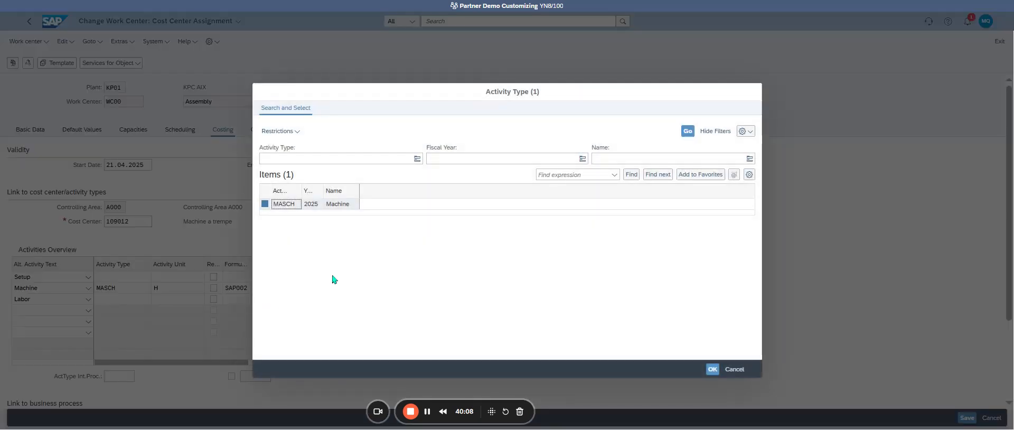
click(734, 369)
Step: Set the cost center linked to work center WC00 to WC00
click(130, 222)
double_click(130, 222)
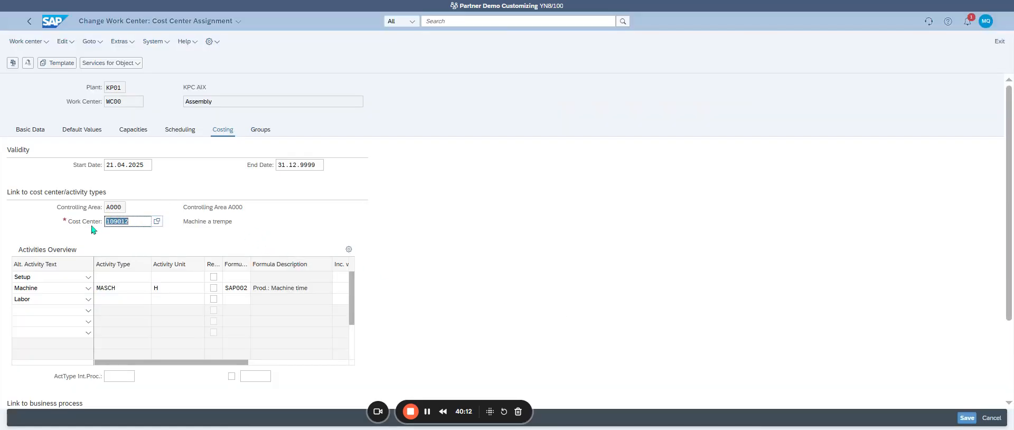
text(WC00)
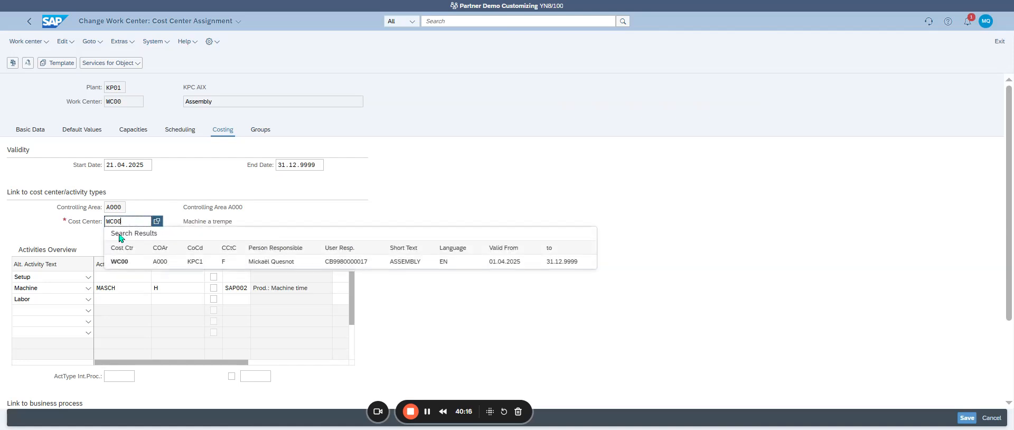
key(Return)
Step: Assign activity type PERS01 (Person Hours 01) to the work center's Machine activity and save the work center
double_click(130, 288)
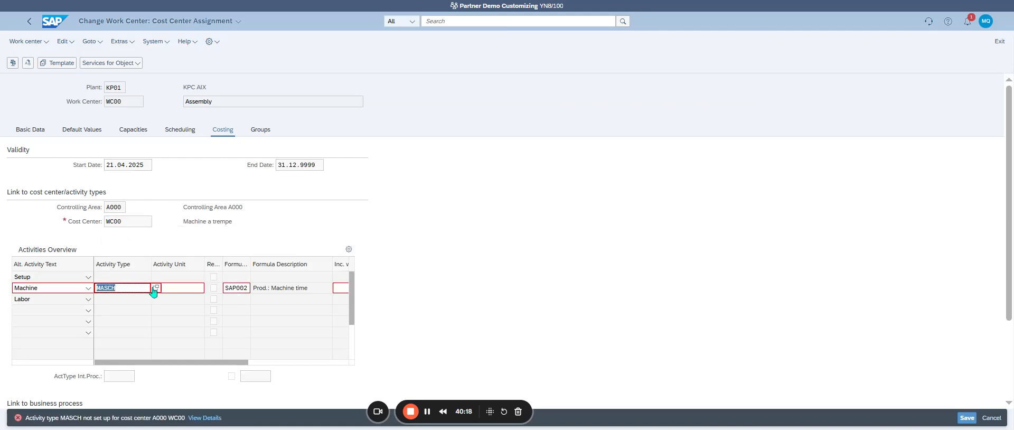
click(155, 288)
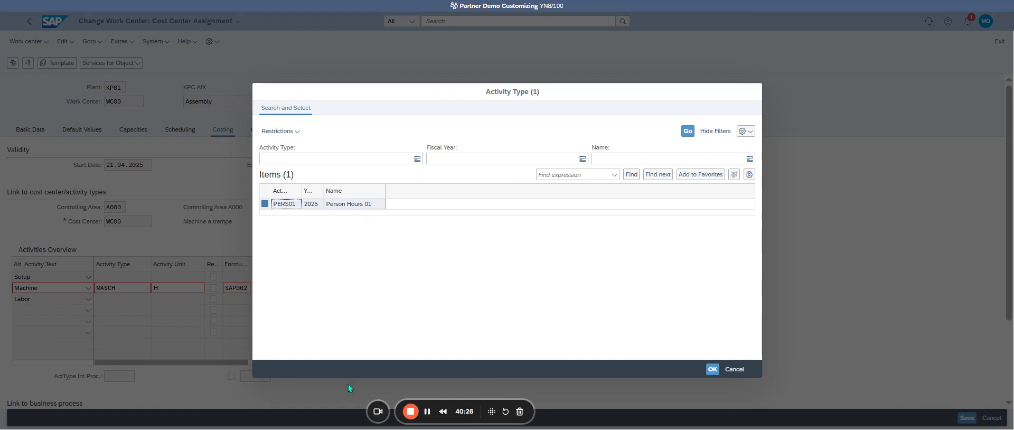
click(290, 206)
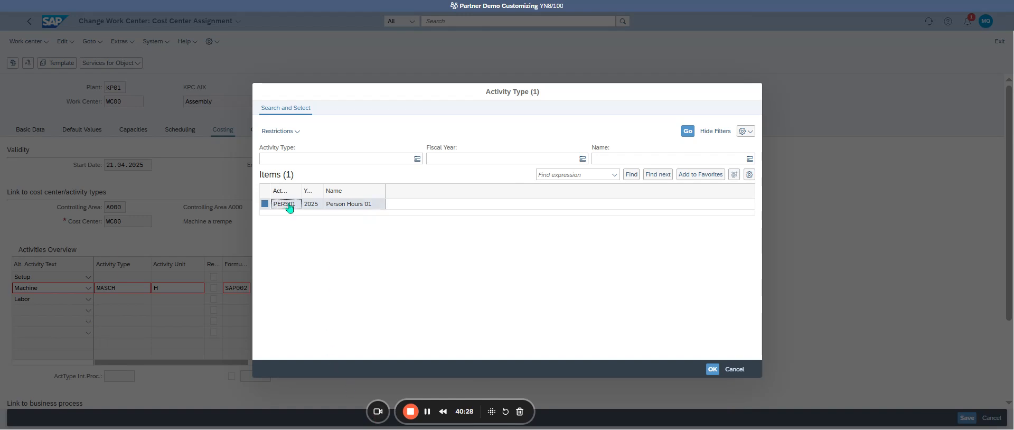
double_click(285, 204)
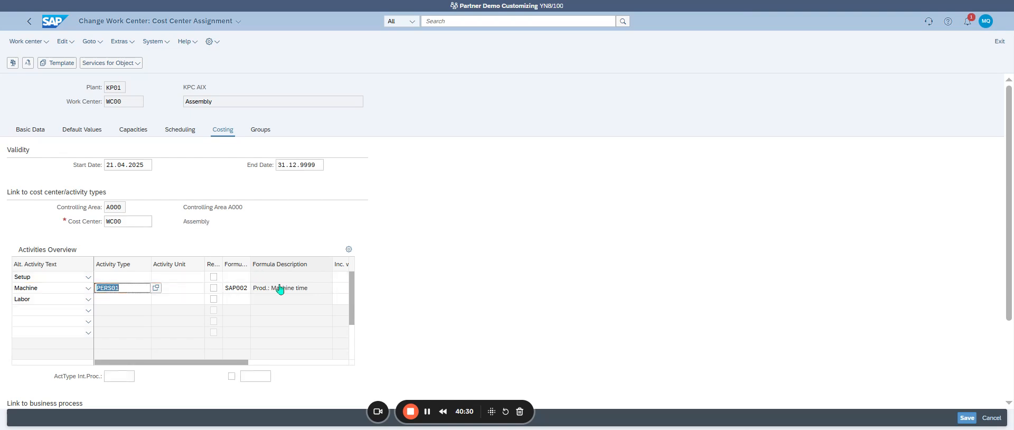
click(178, 288)
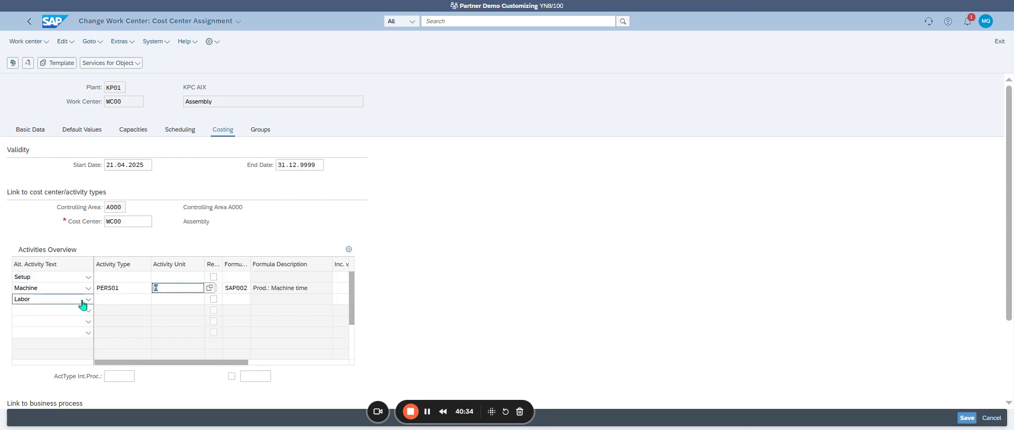
click(127, 292)
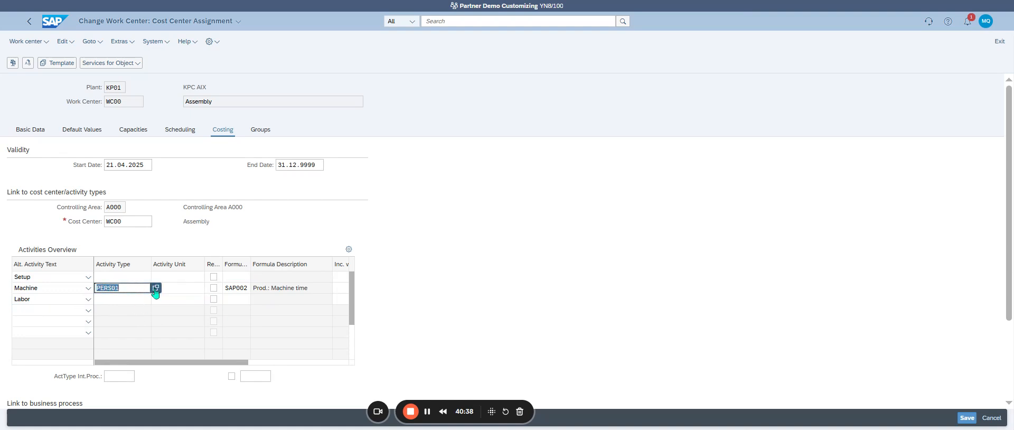
click(188, 290)
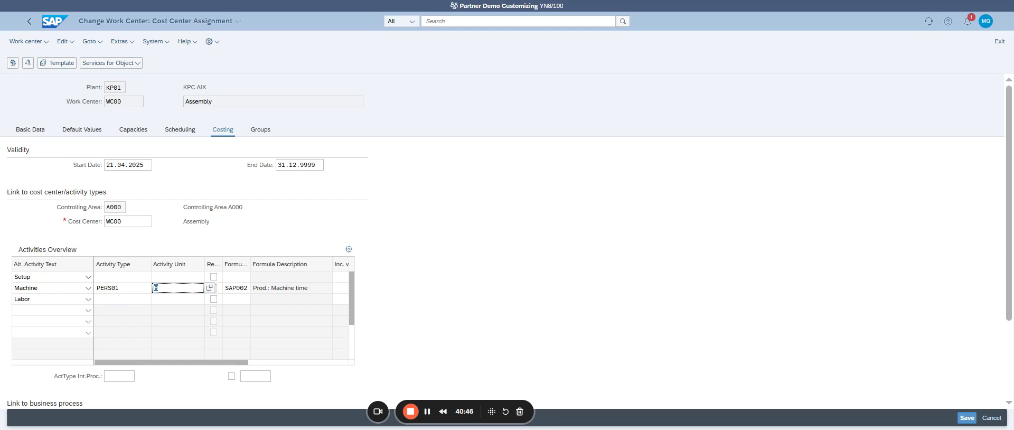
click(966, 418)
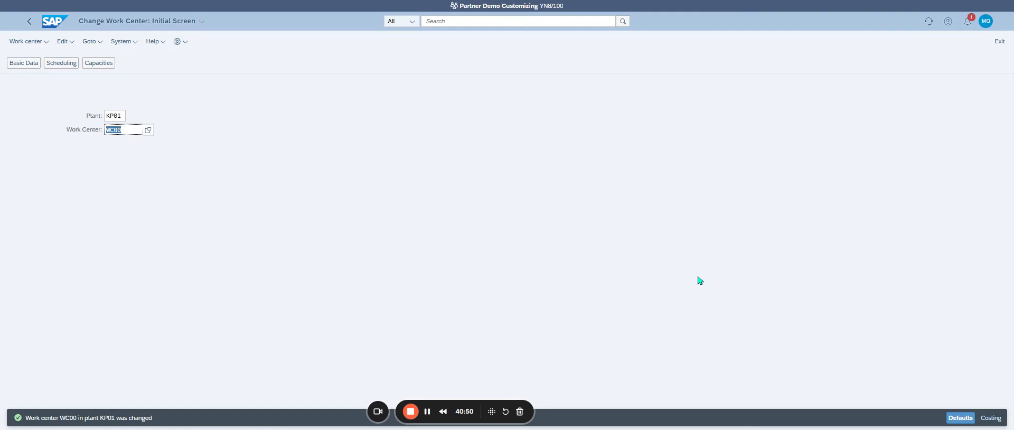